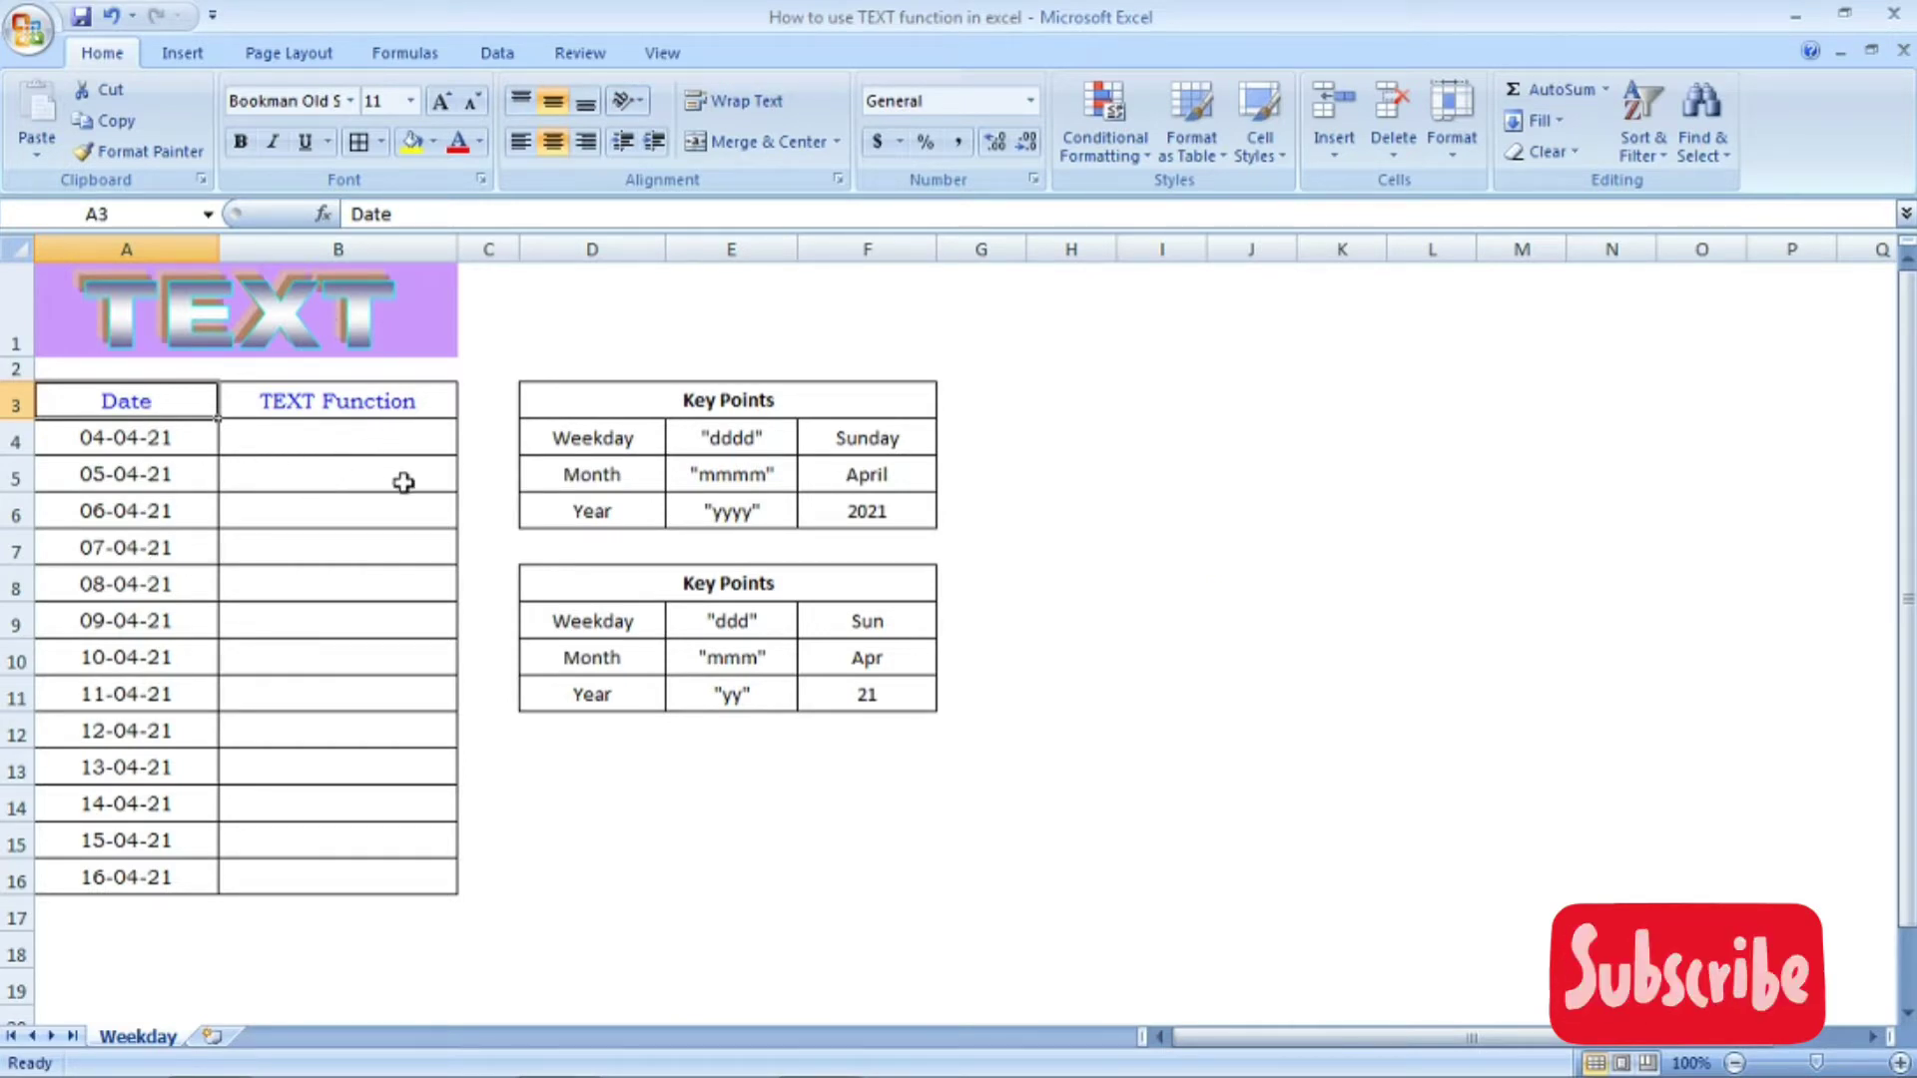
# Enter =TEXT(A4,"dddd") in B4 to return A4's full weekday name.
pyautogui.click(413, 436)
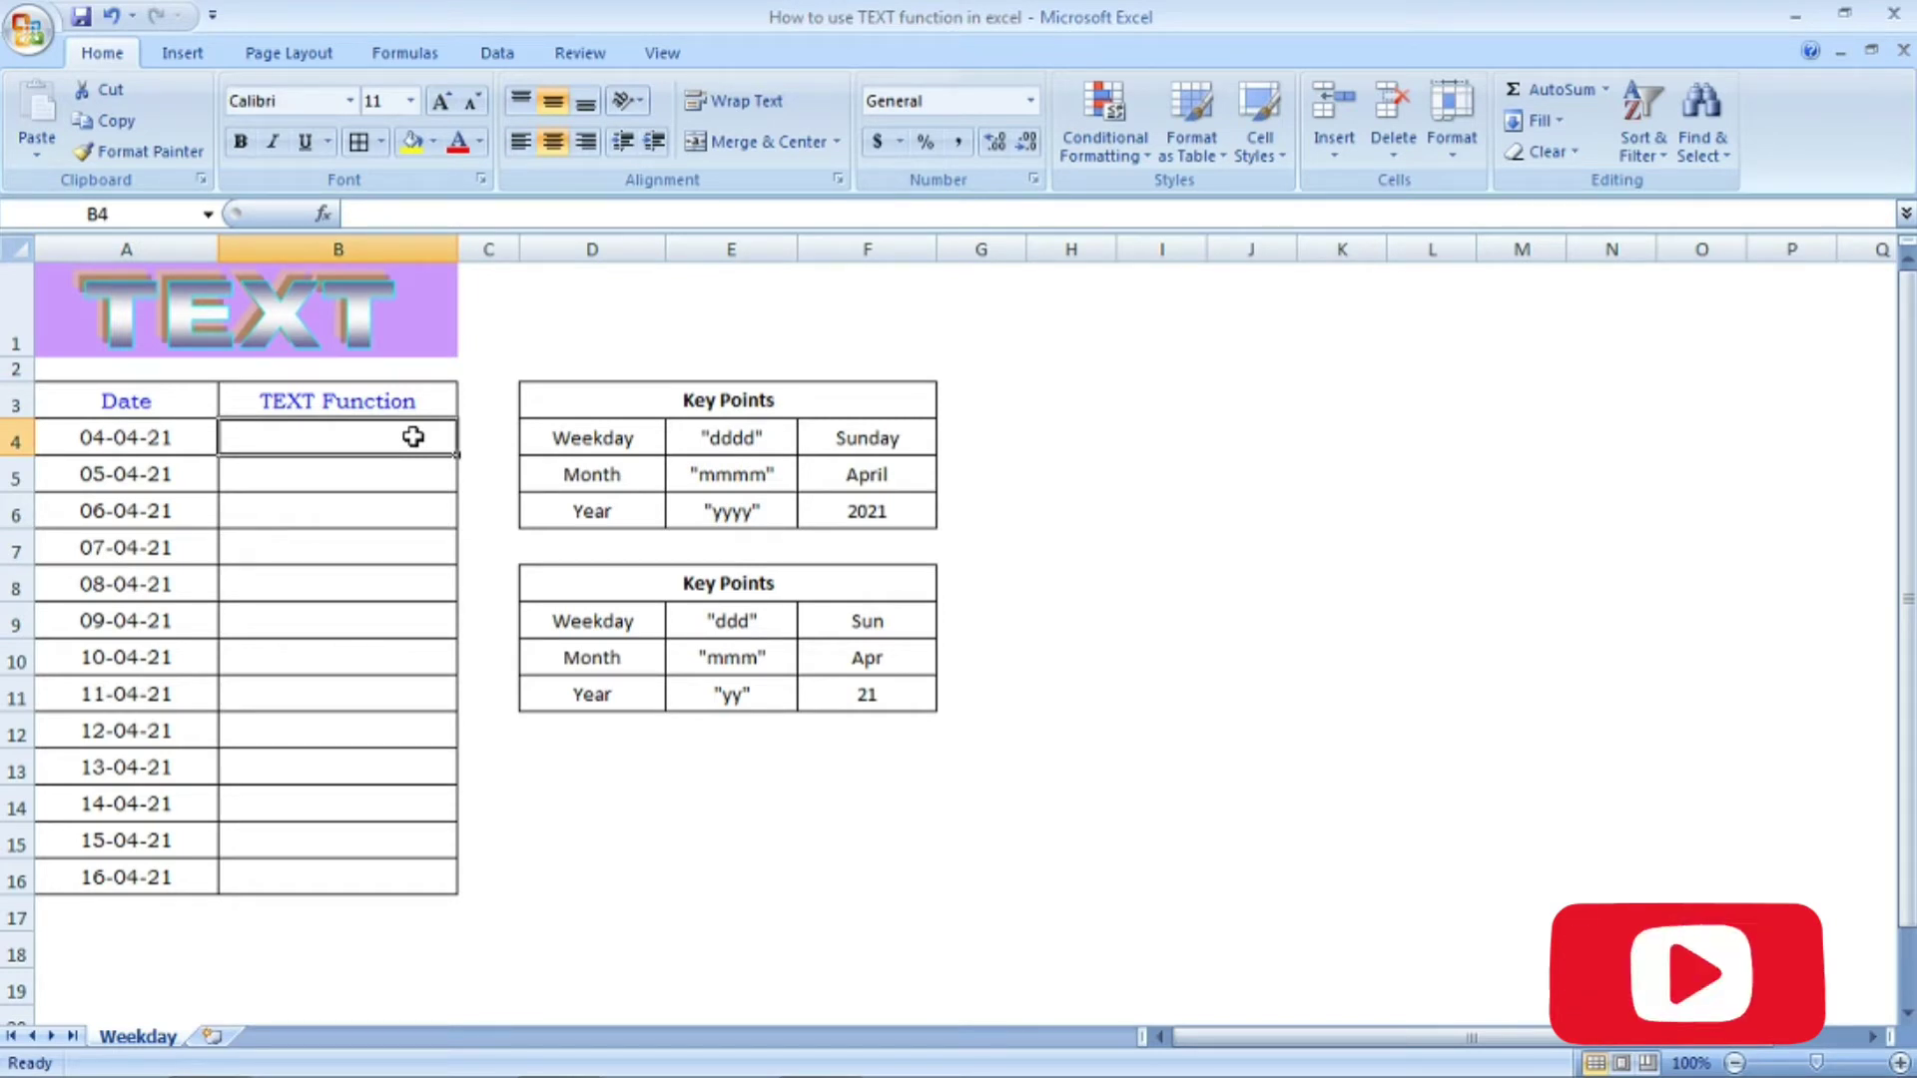
pyautogui.write('=text')
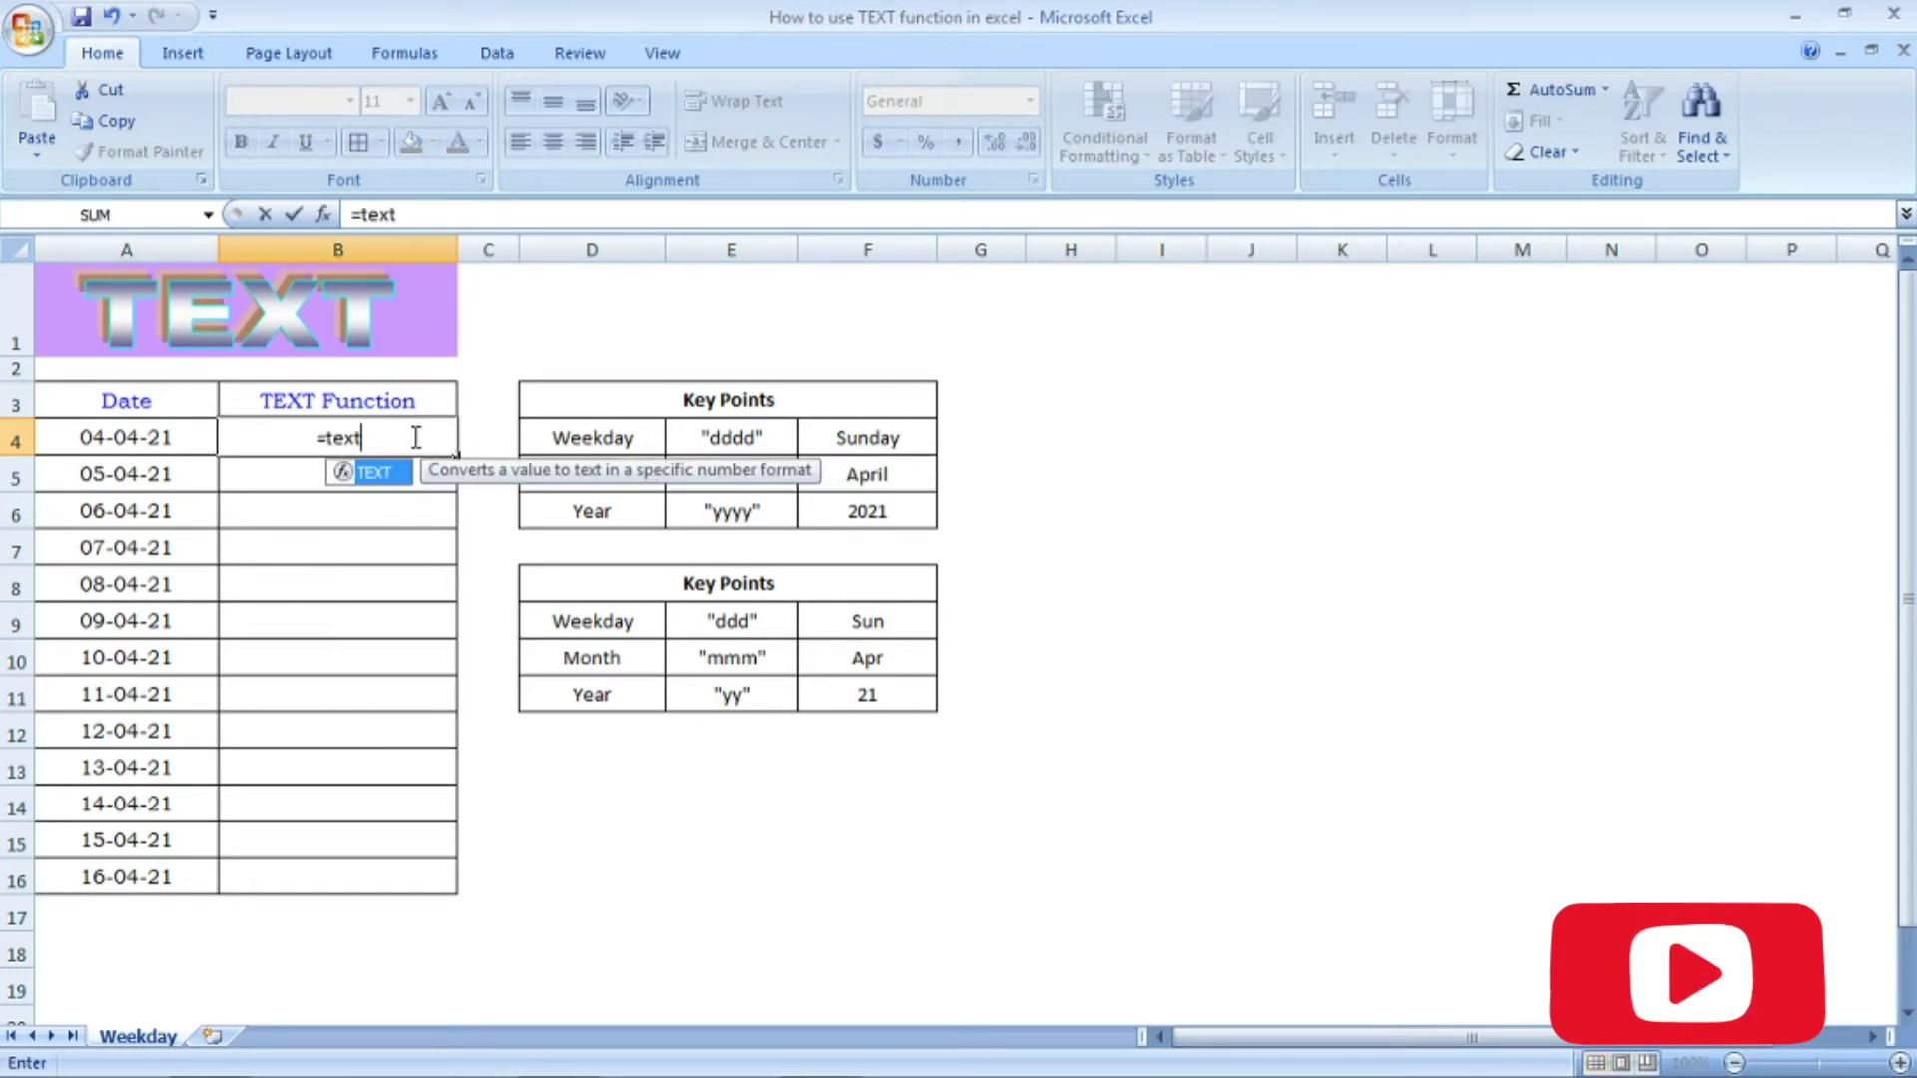
pyautogui.write('(')
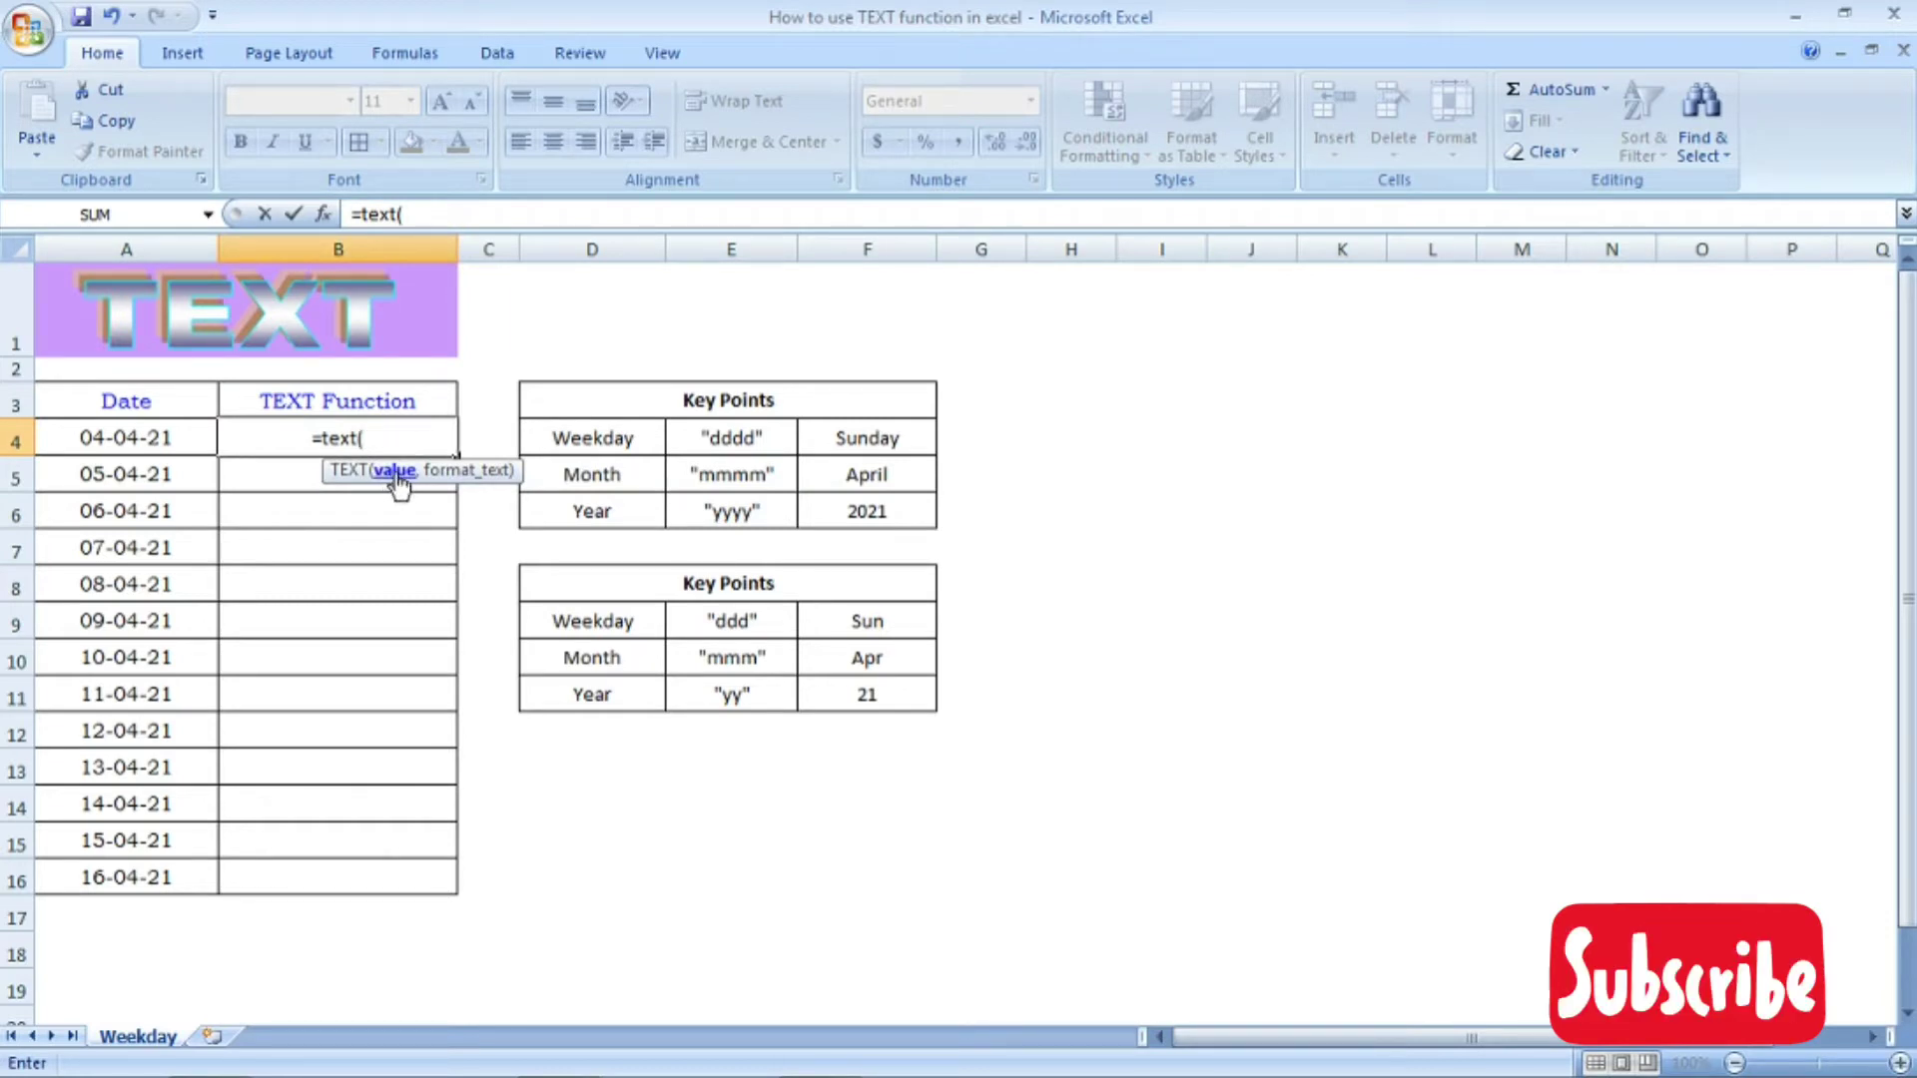
pyautogui.click(182, 435)
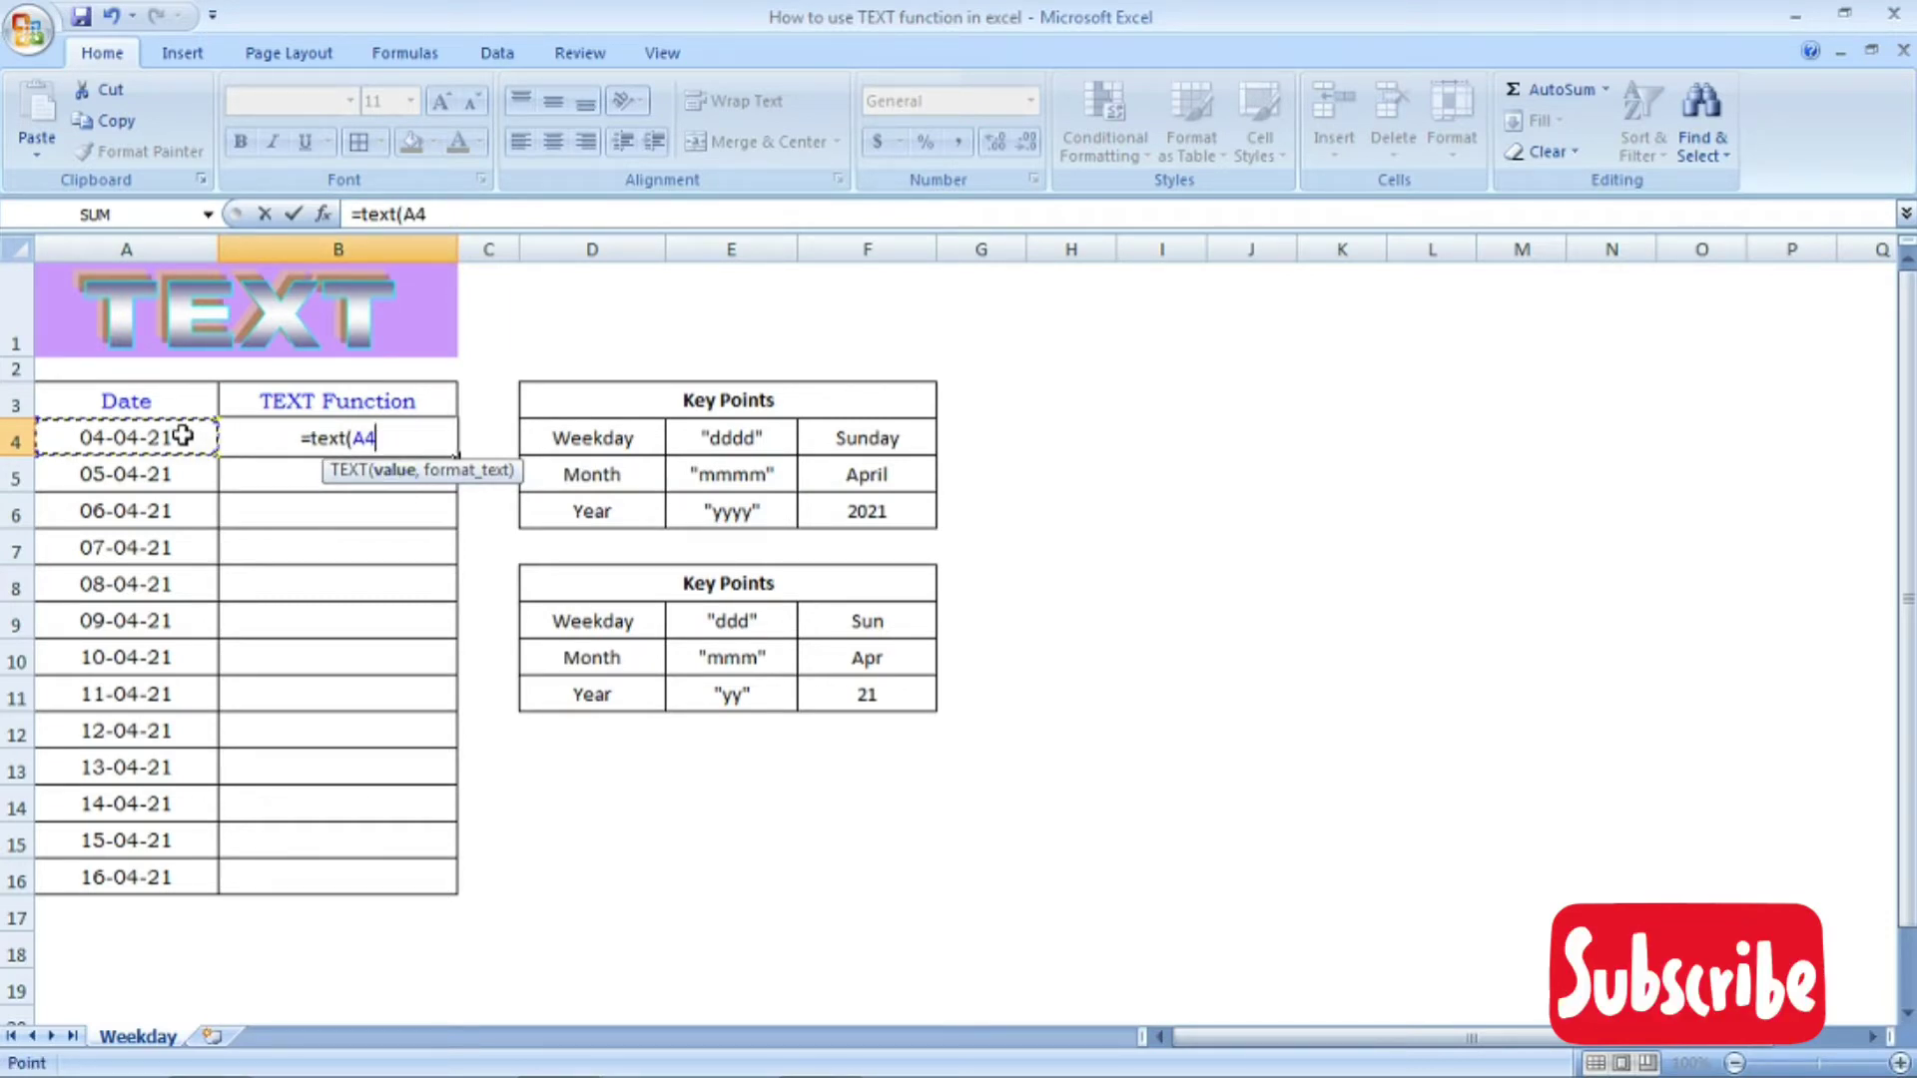
pyautogui.write(',')
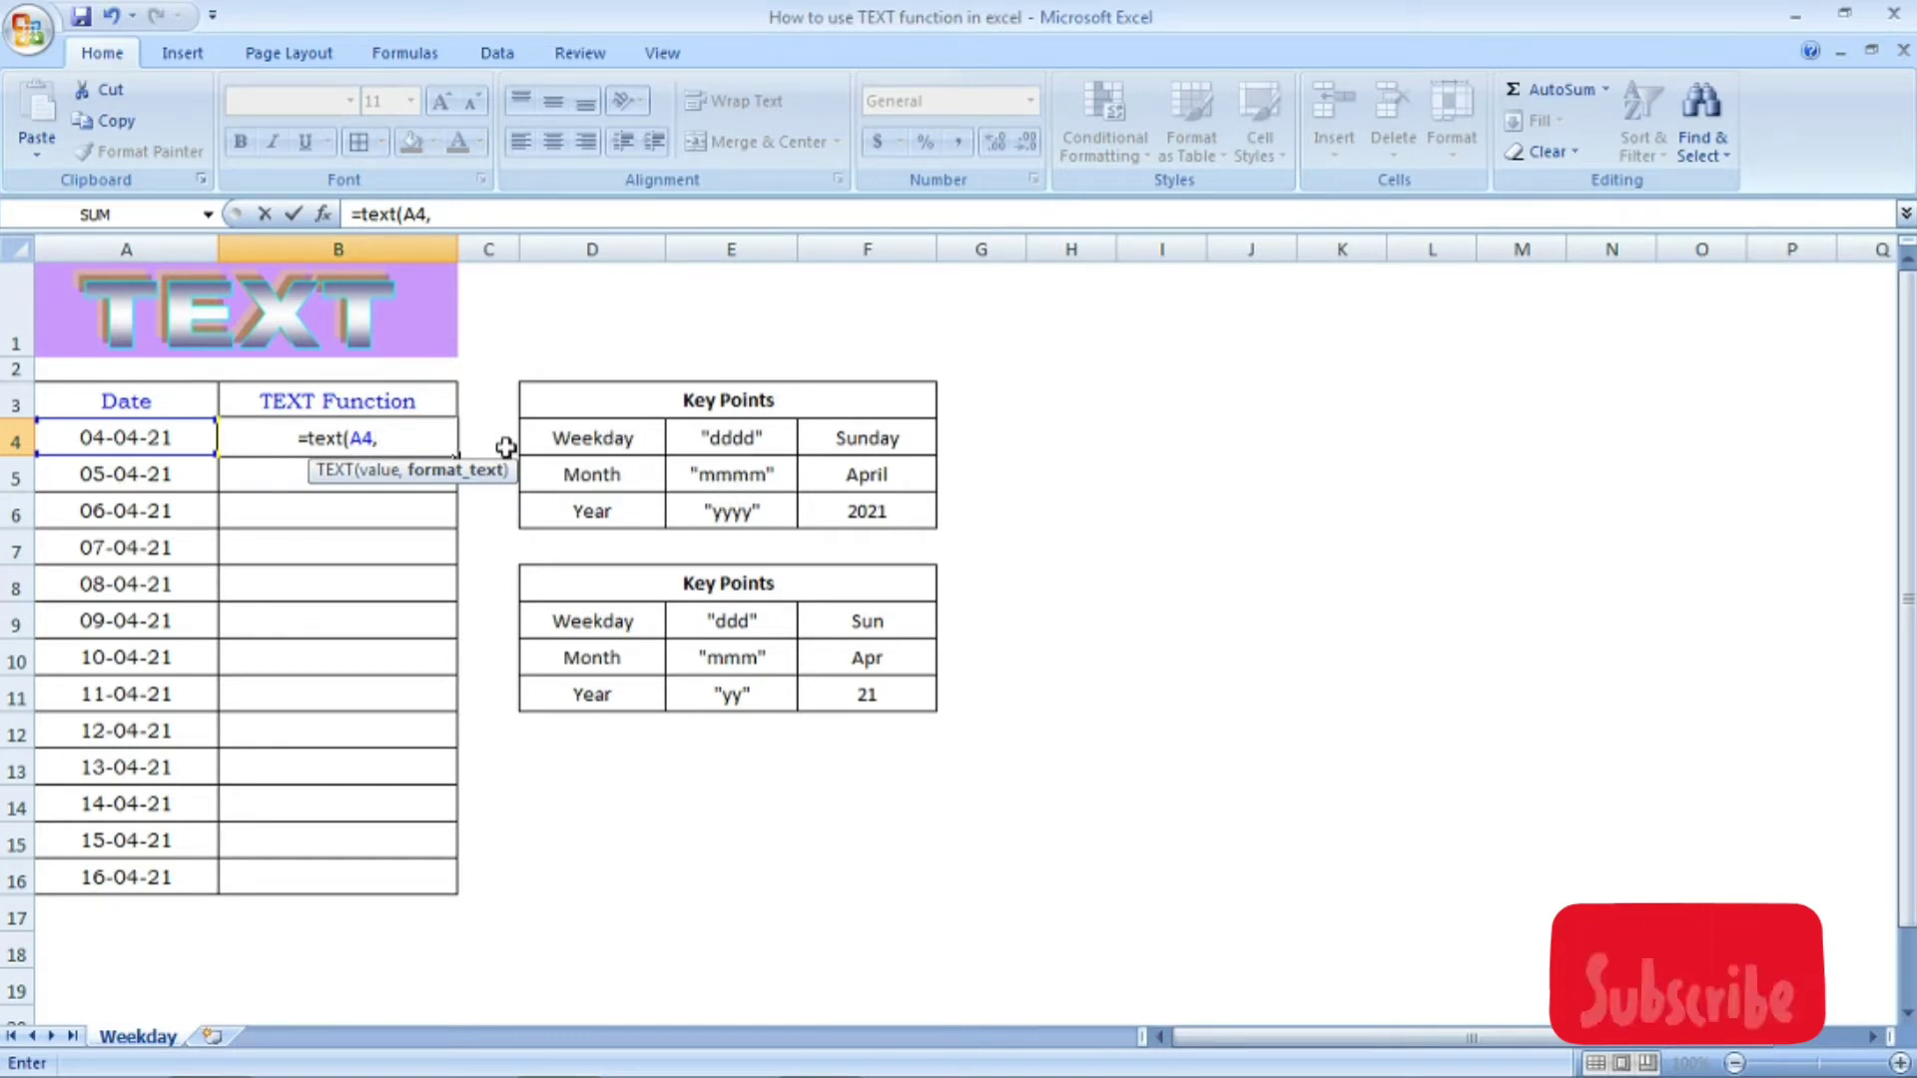
pyautogui.write('"')
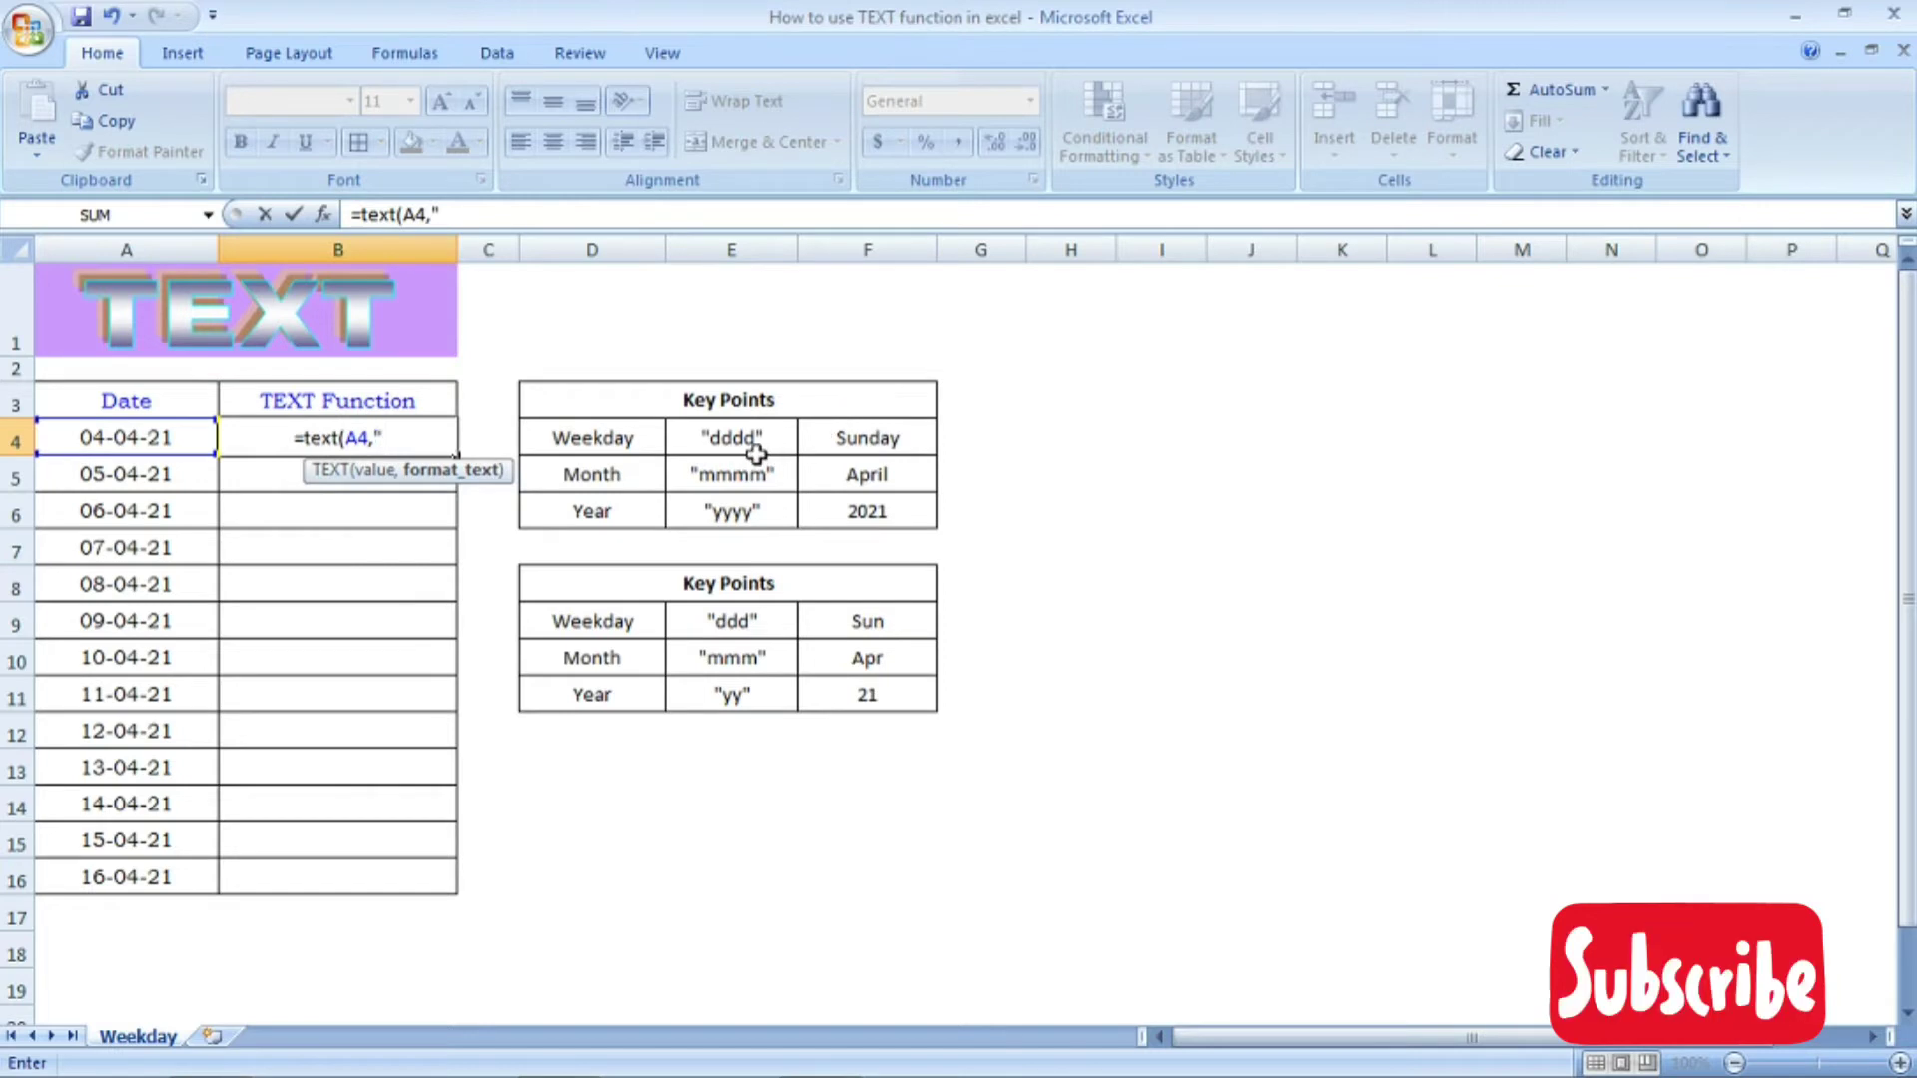
pyautogui.write('dddd')
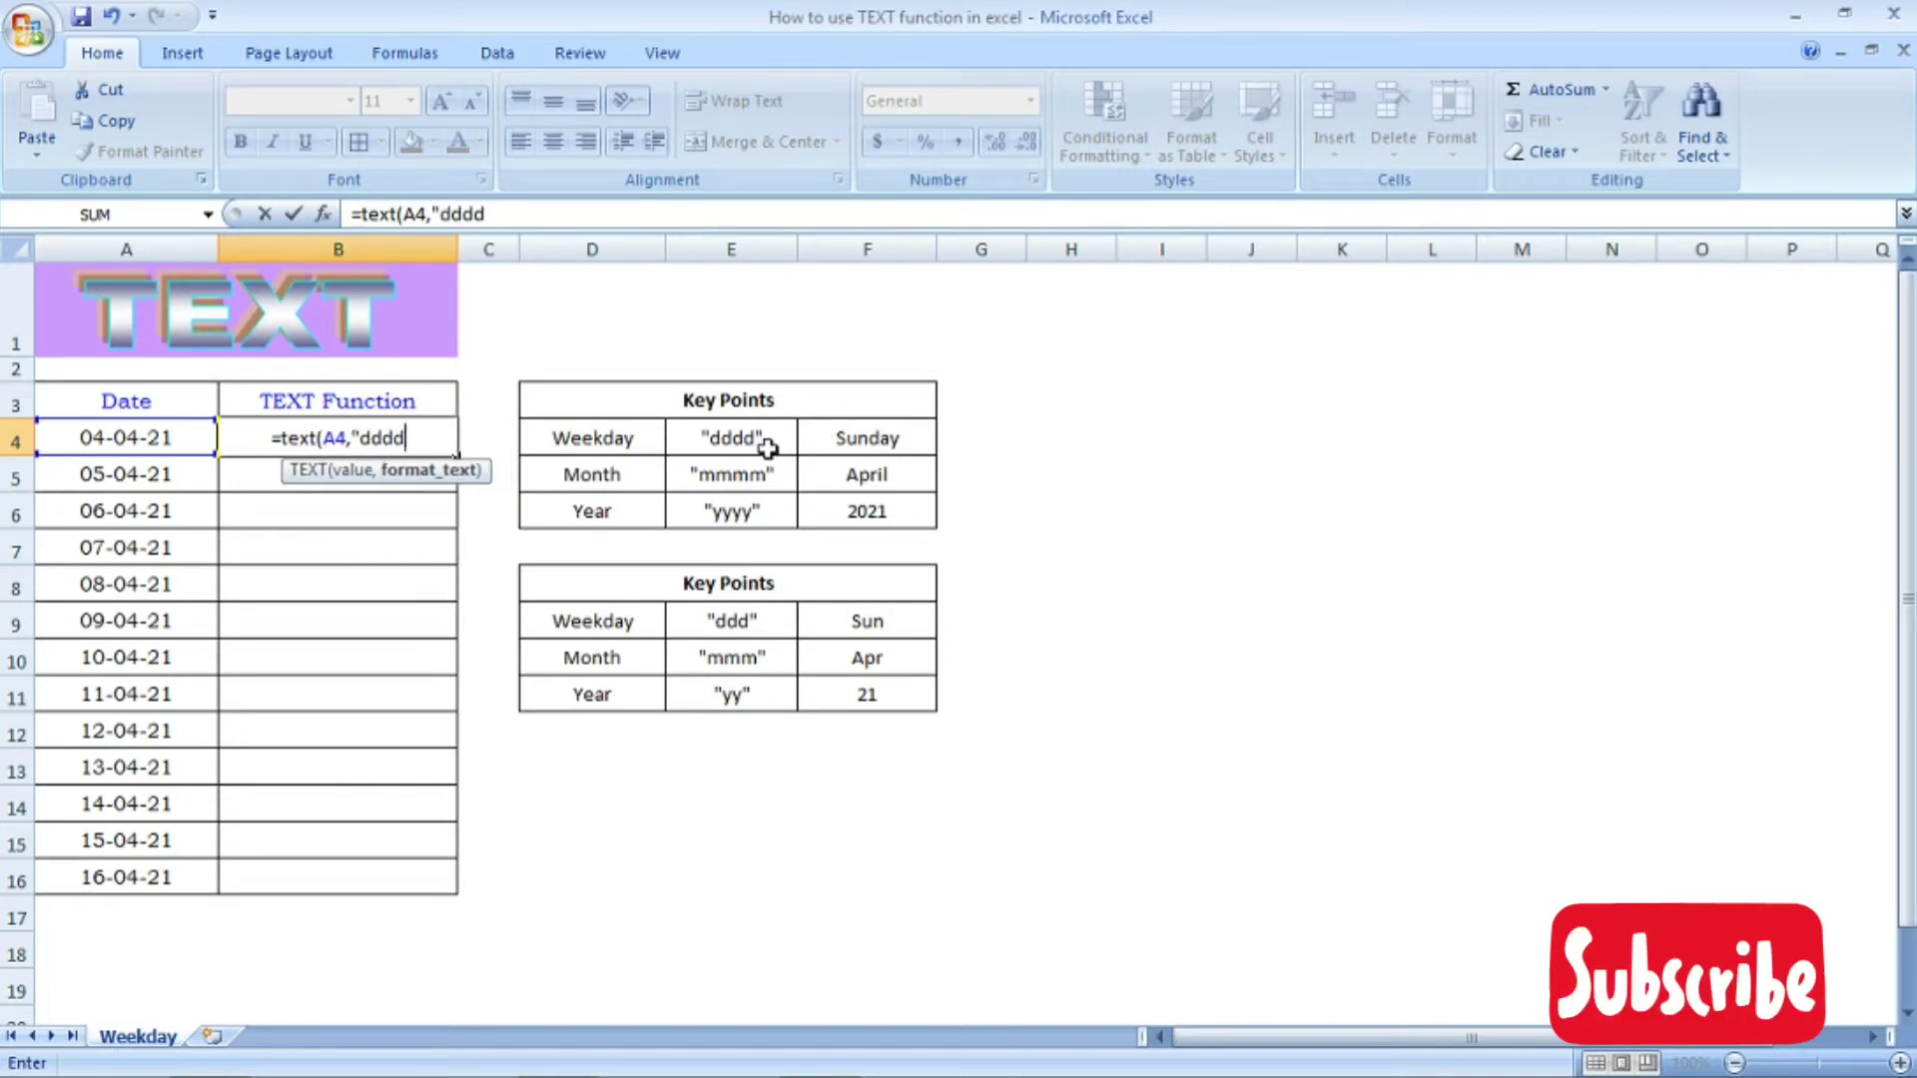
pyautogui.write('"')
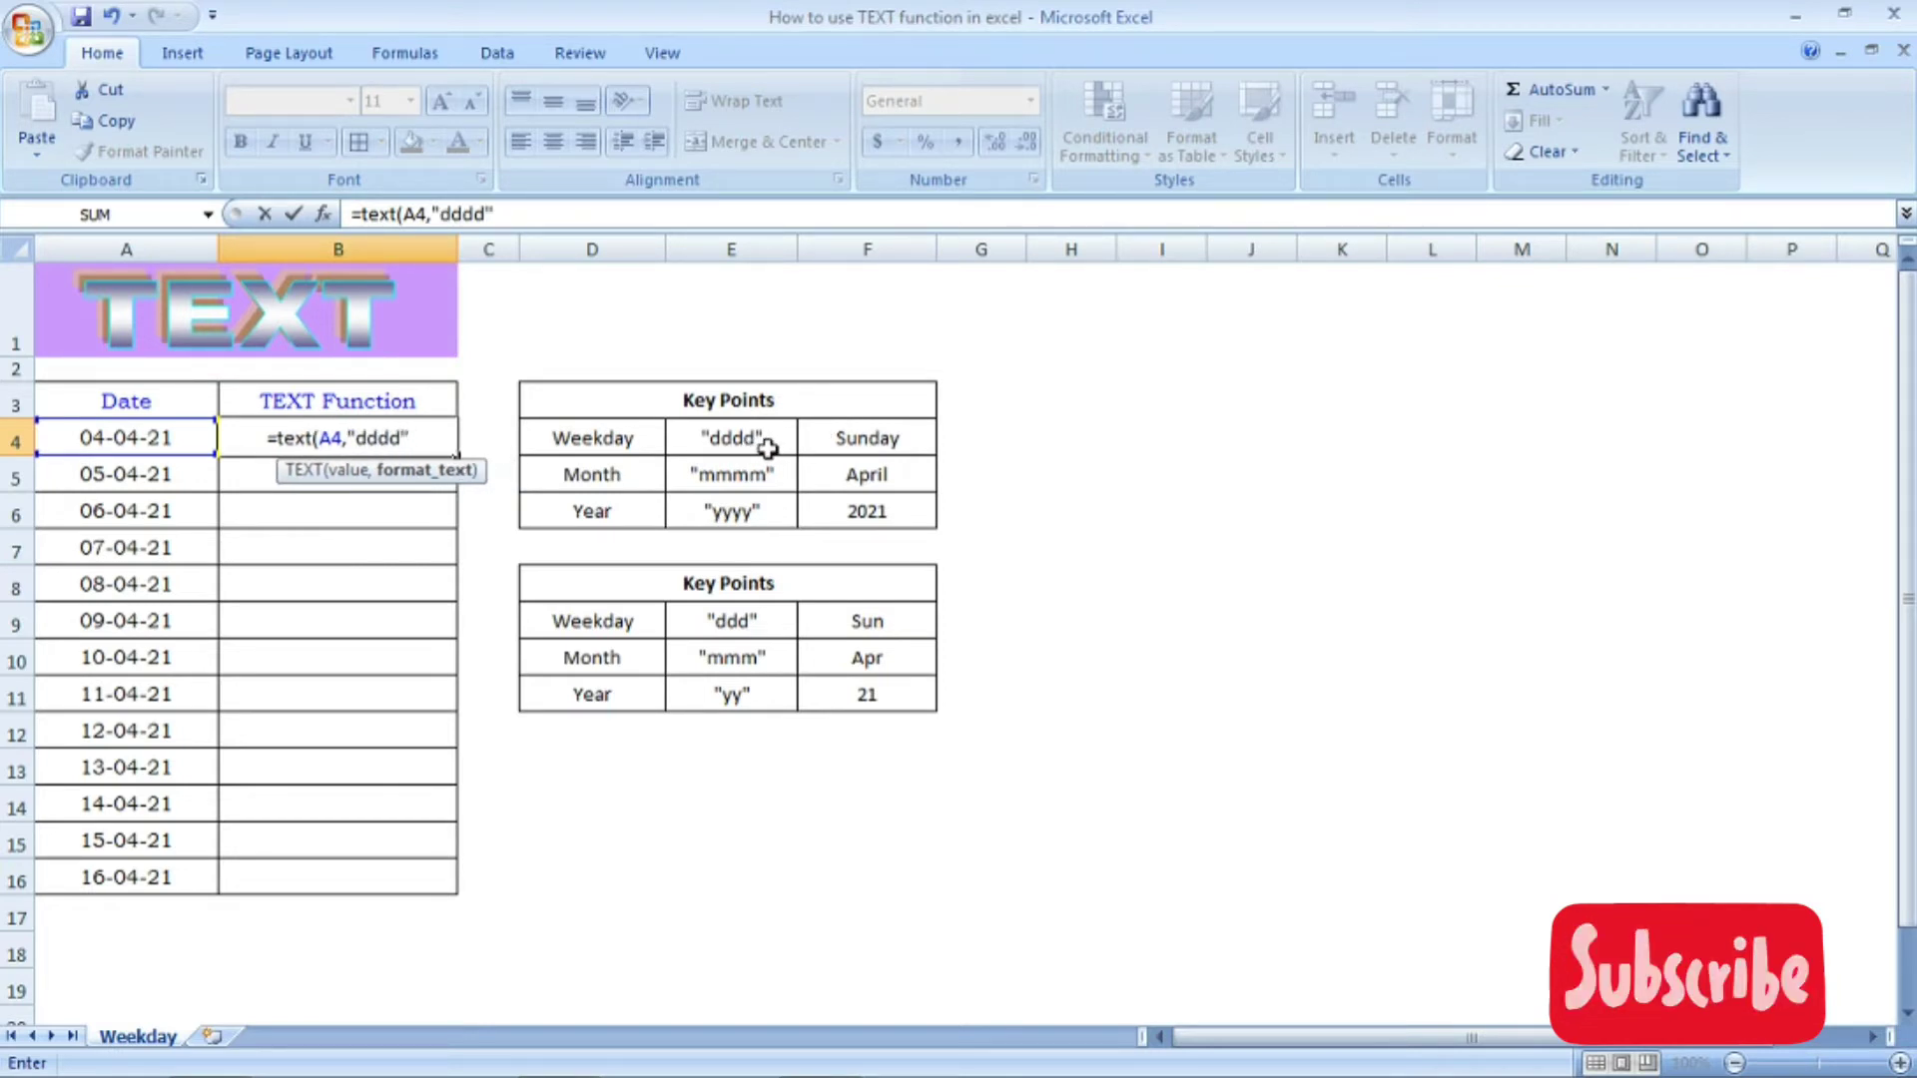
pyautogui.write(')')
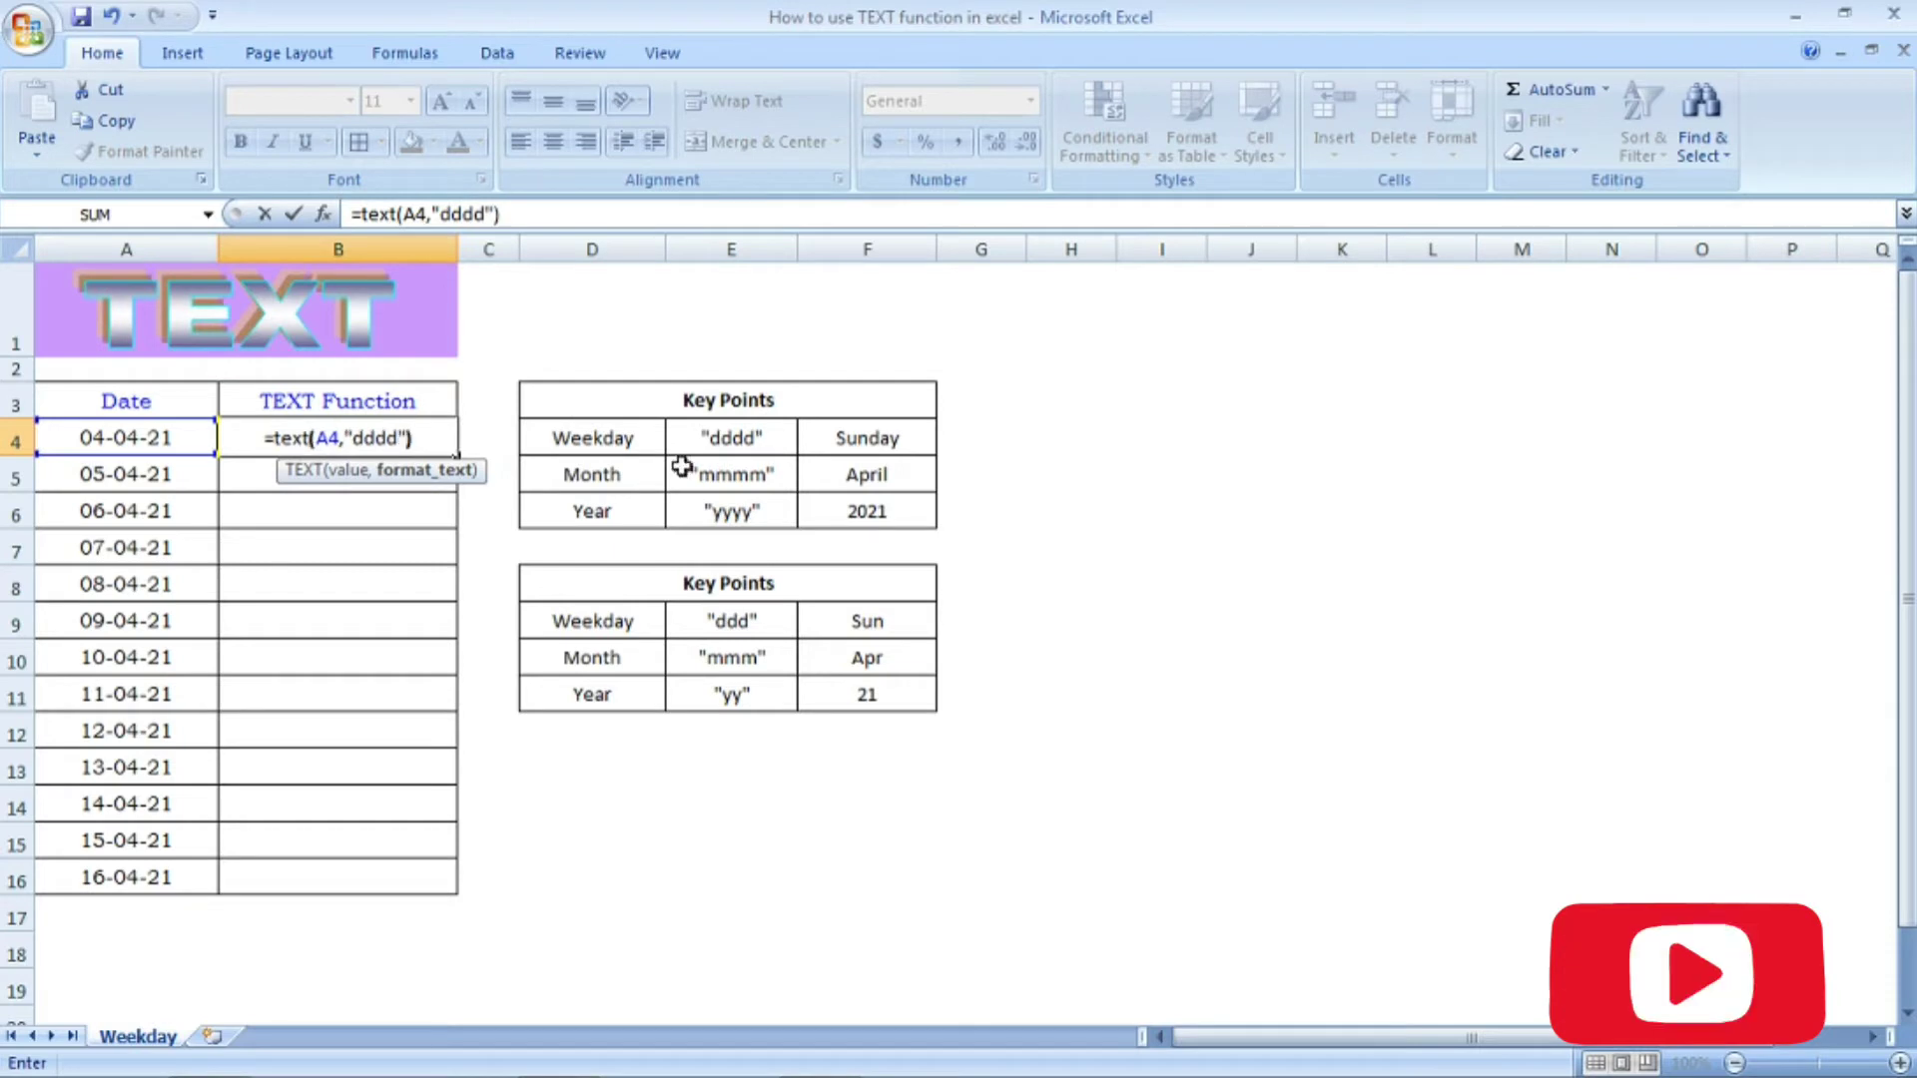
# Commit B4's weekday formula, showing Sunday, and fill it down through B16.
pyautogui.press('Return')
pyautogui.click(427, 440)
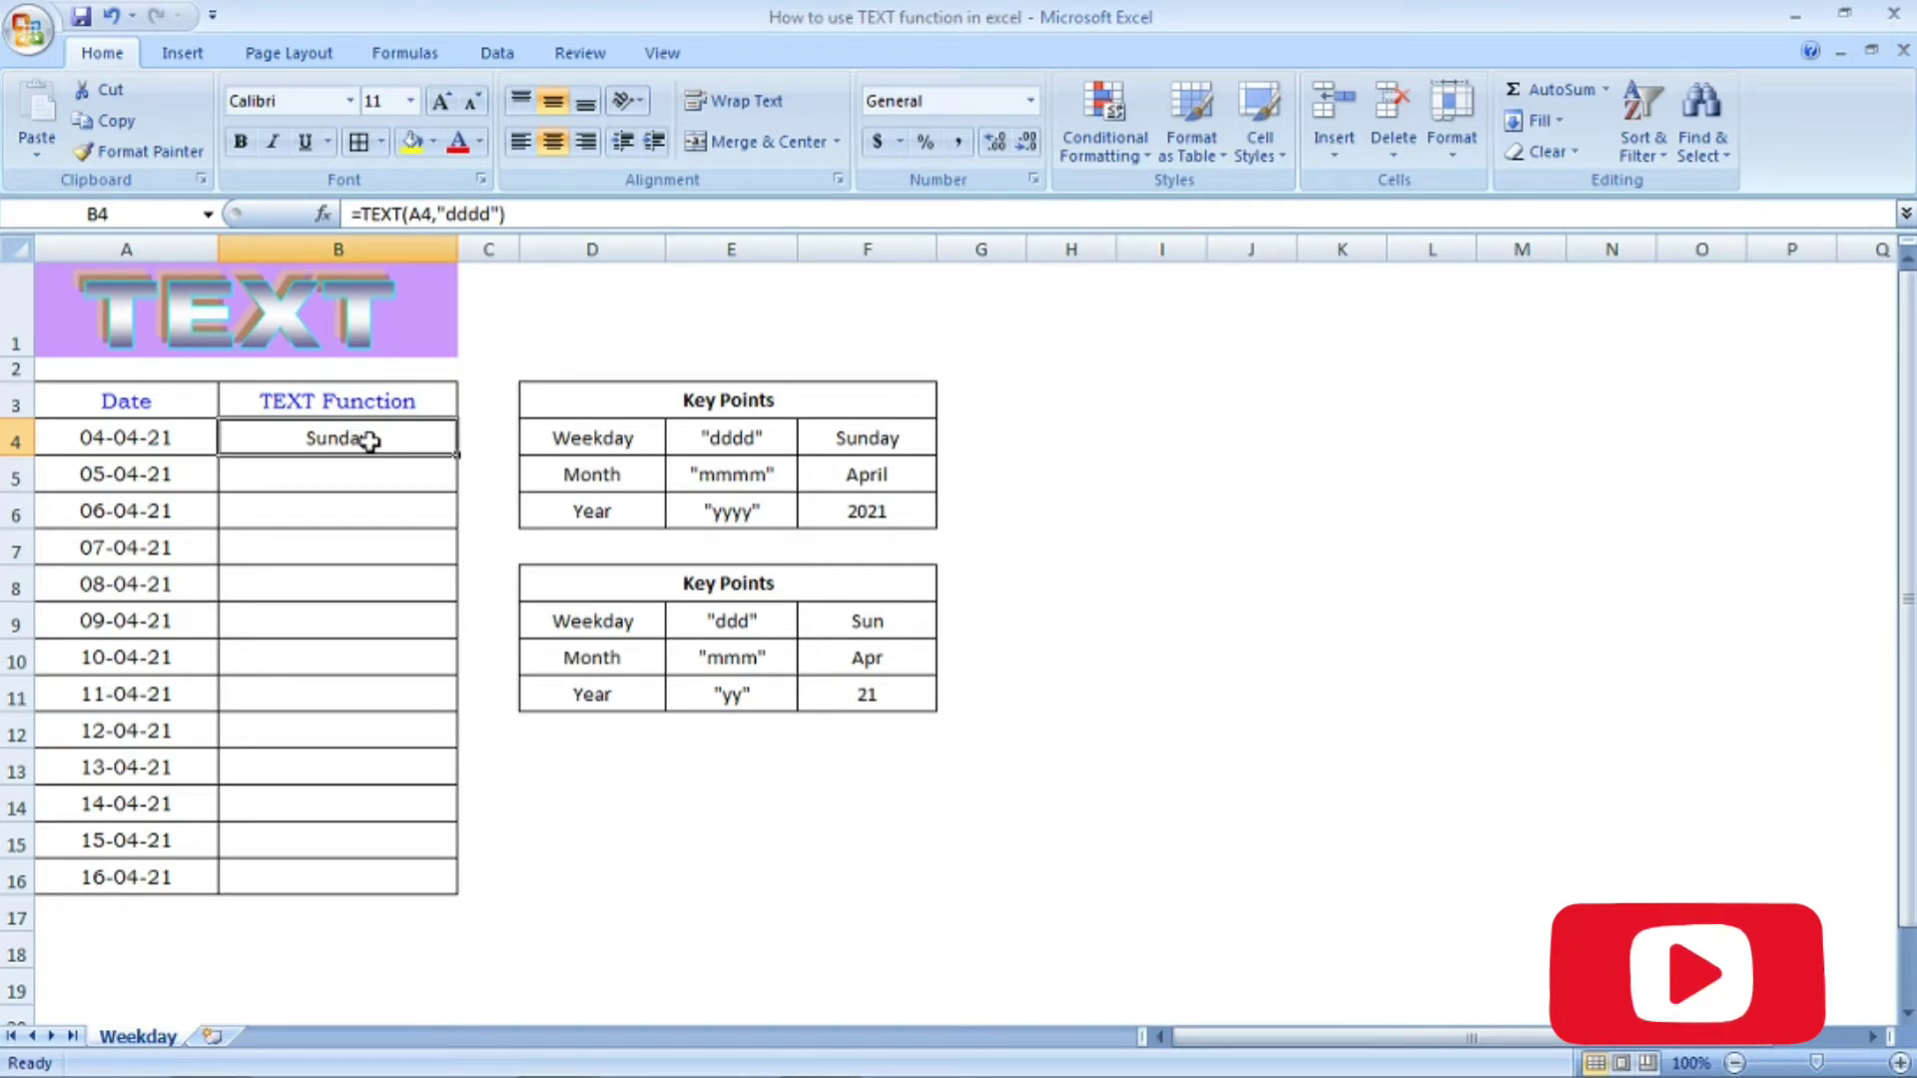
pyautogui.doubleClick(458, 455)
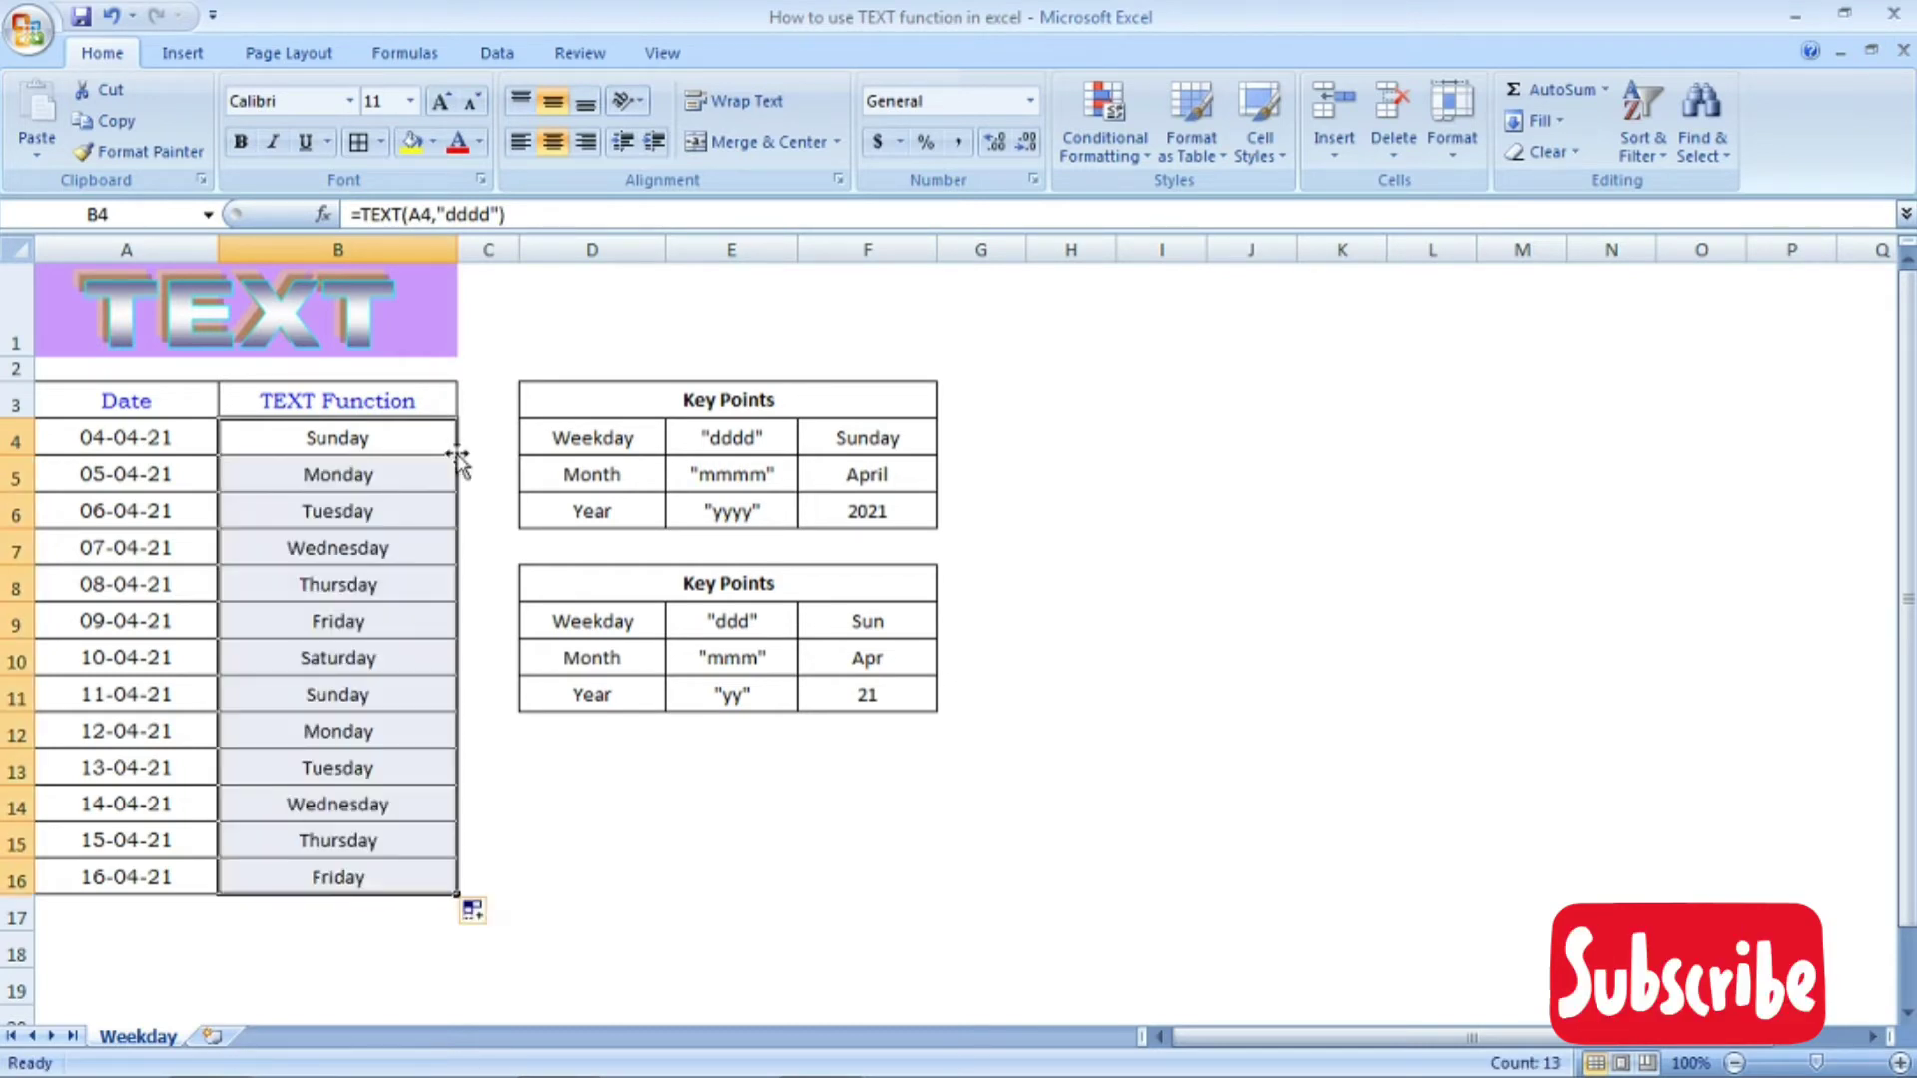
# Check the dates and weekday formulas in rows 6, 7 and 10 against each other.
pyautogui.click(193, 504)
pyautogui.click(287, 509)
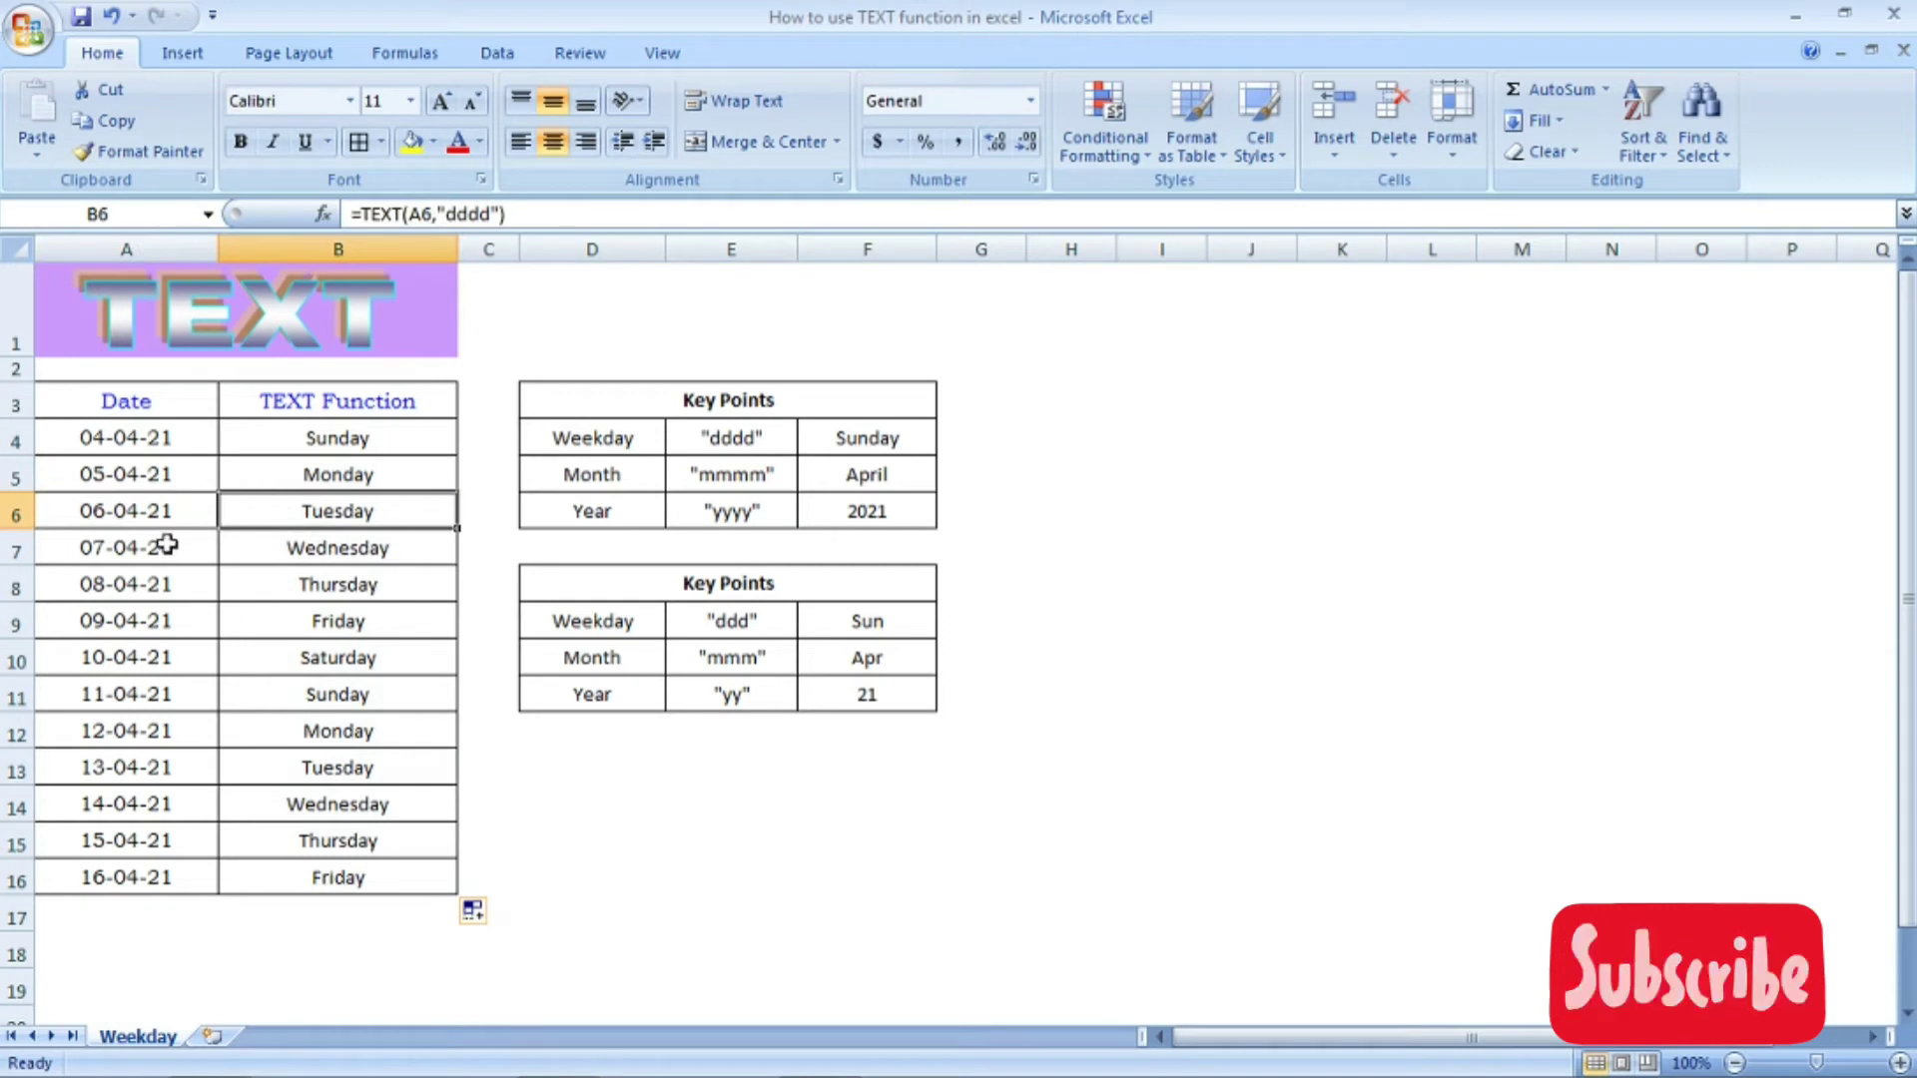
pyautogui.moveTo(163, 542); pyautogui.dragTo(278, 548)
pyautogui.click(278, 547)
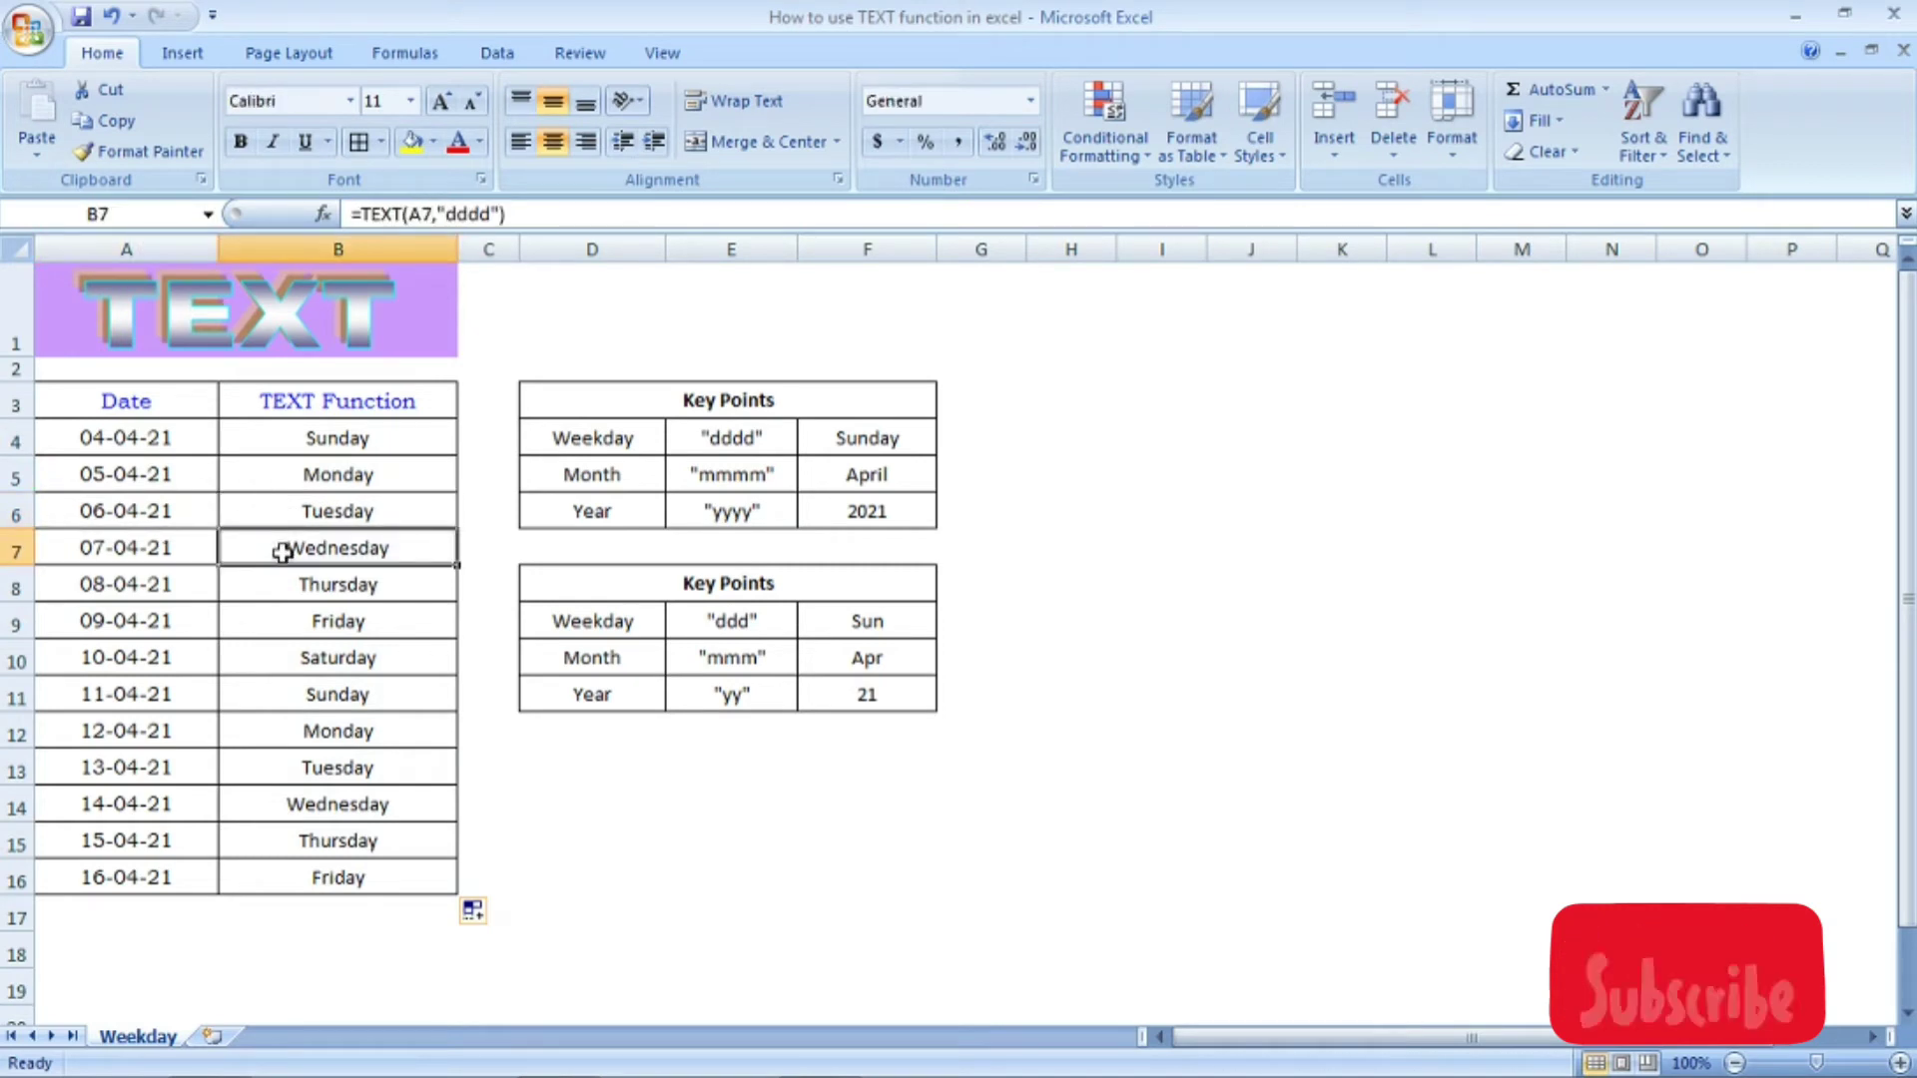
pyautogui.click(265, 661)
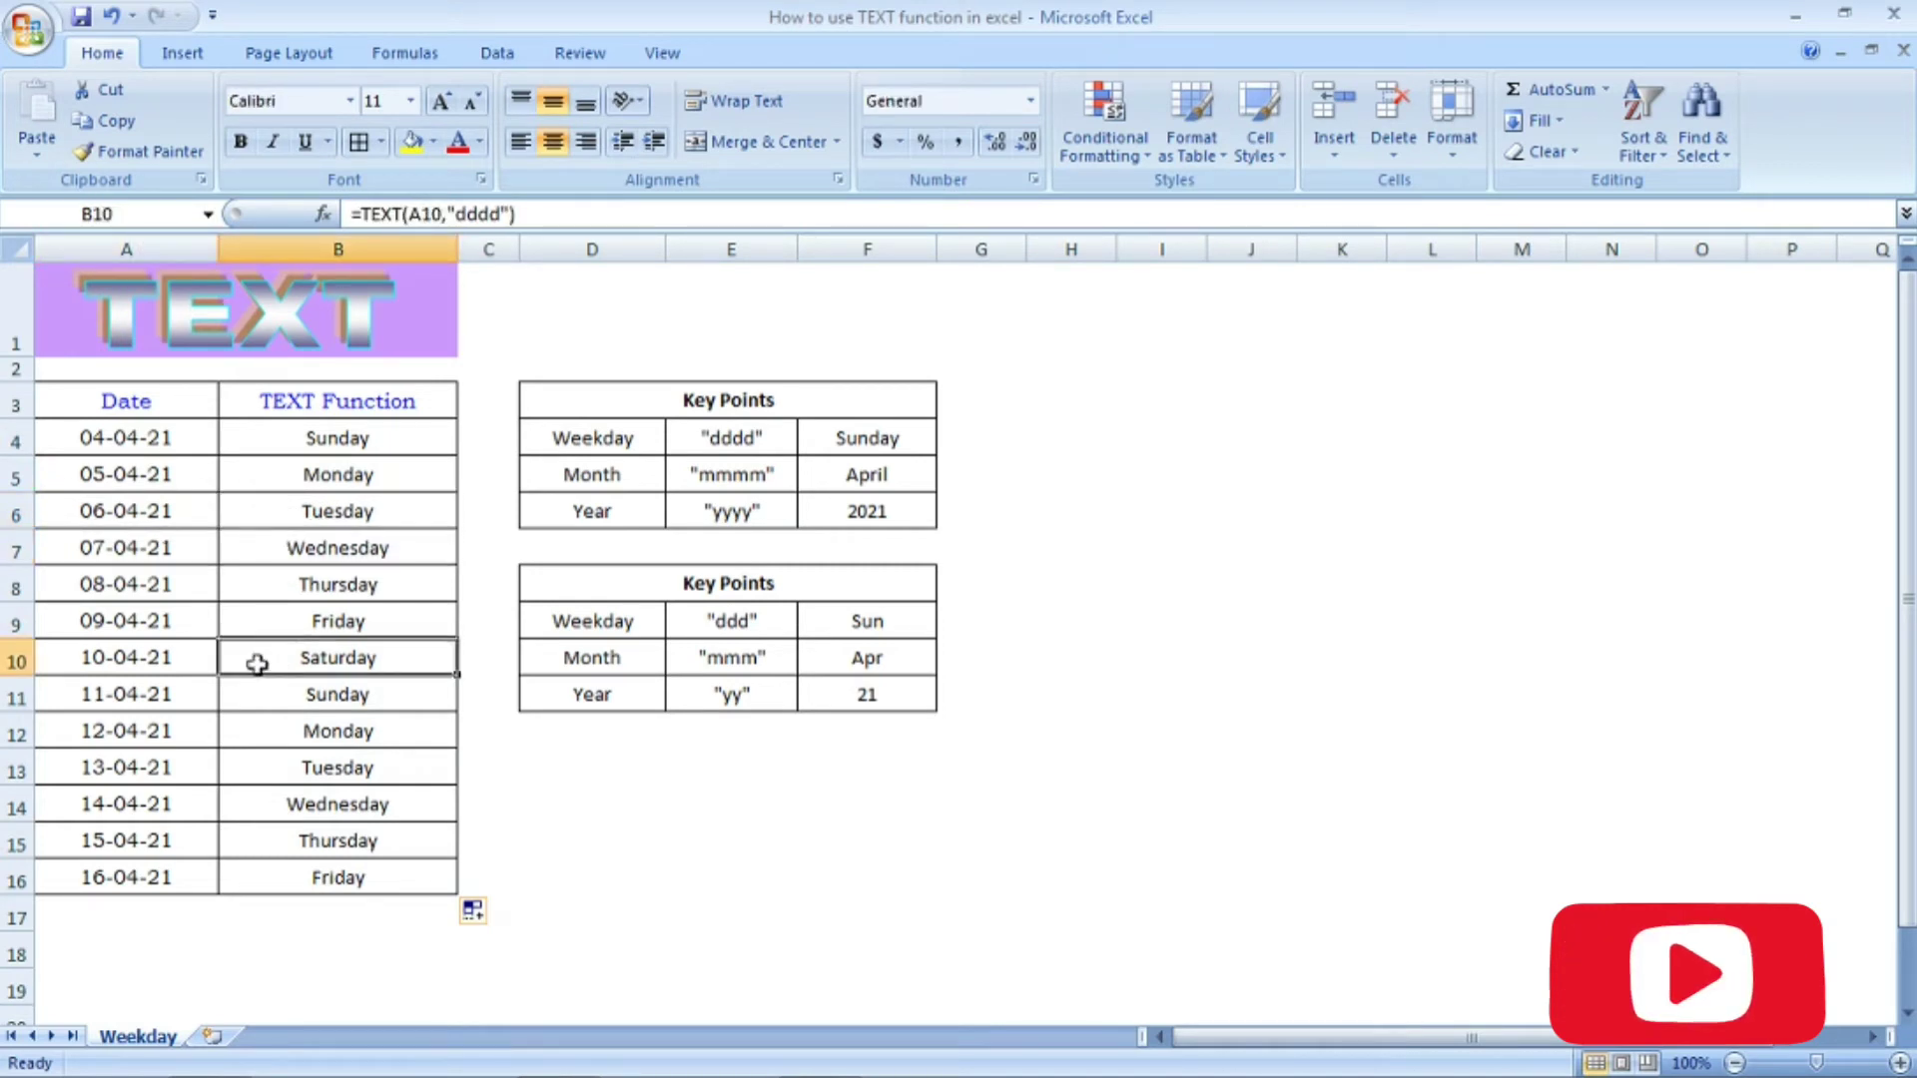
pyautogui.click(415, 432)
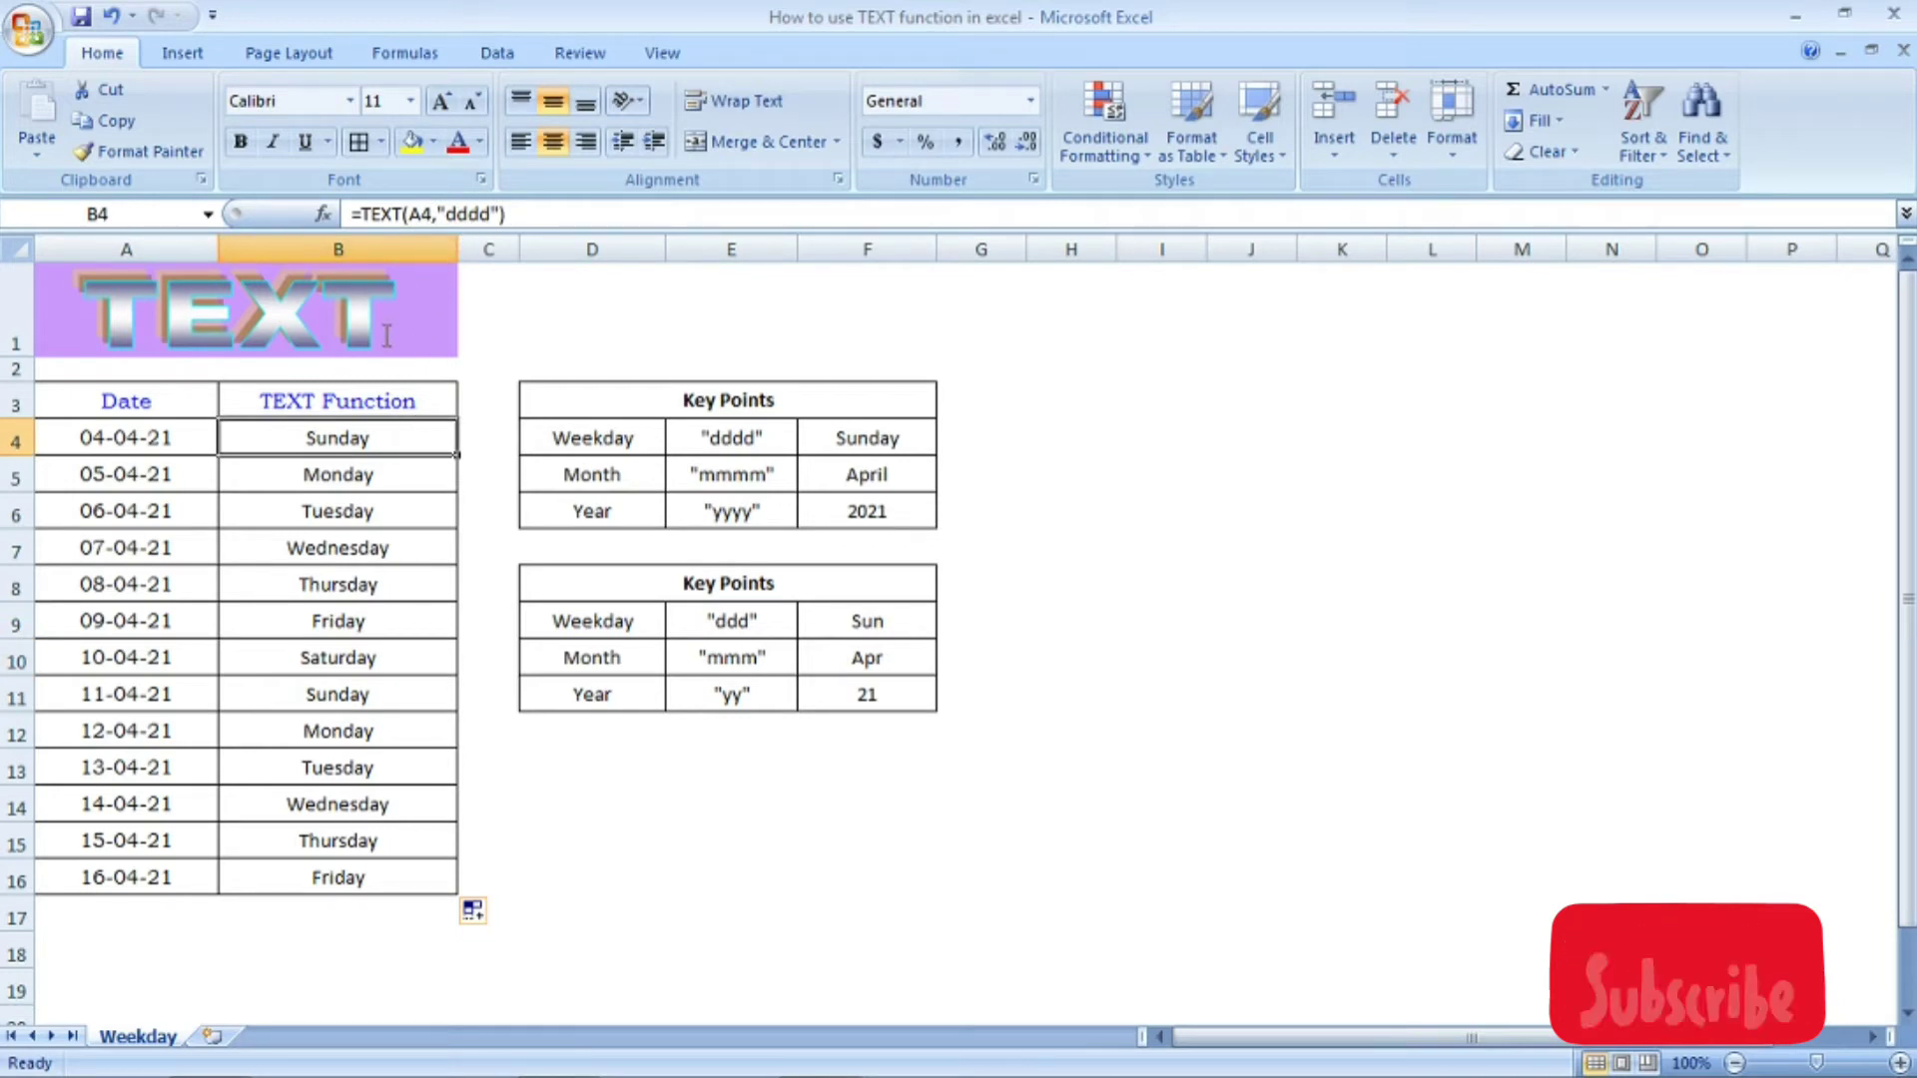
# Replace B4's formula with =TEXT(A4,"mmmm") so it shows the month name April.
pyautogui.press('BackSpace')
pyautogui.write('=t')
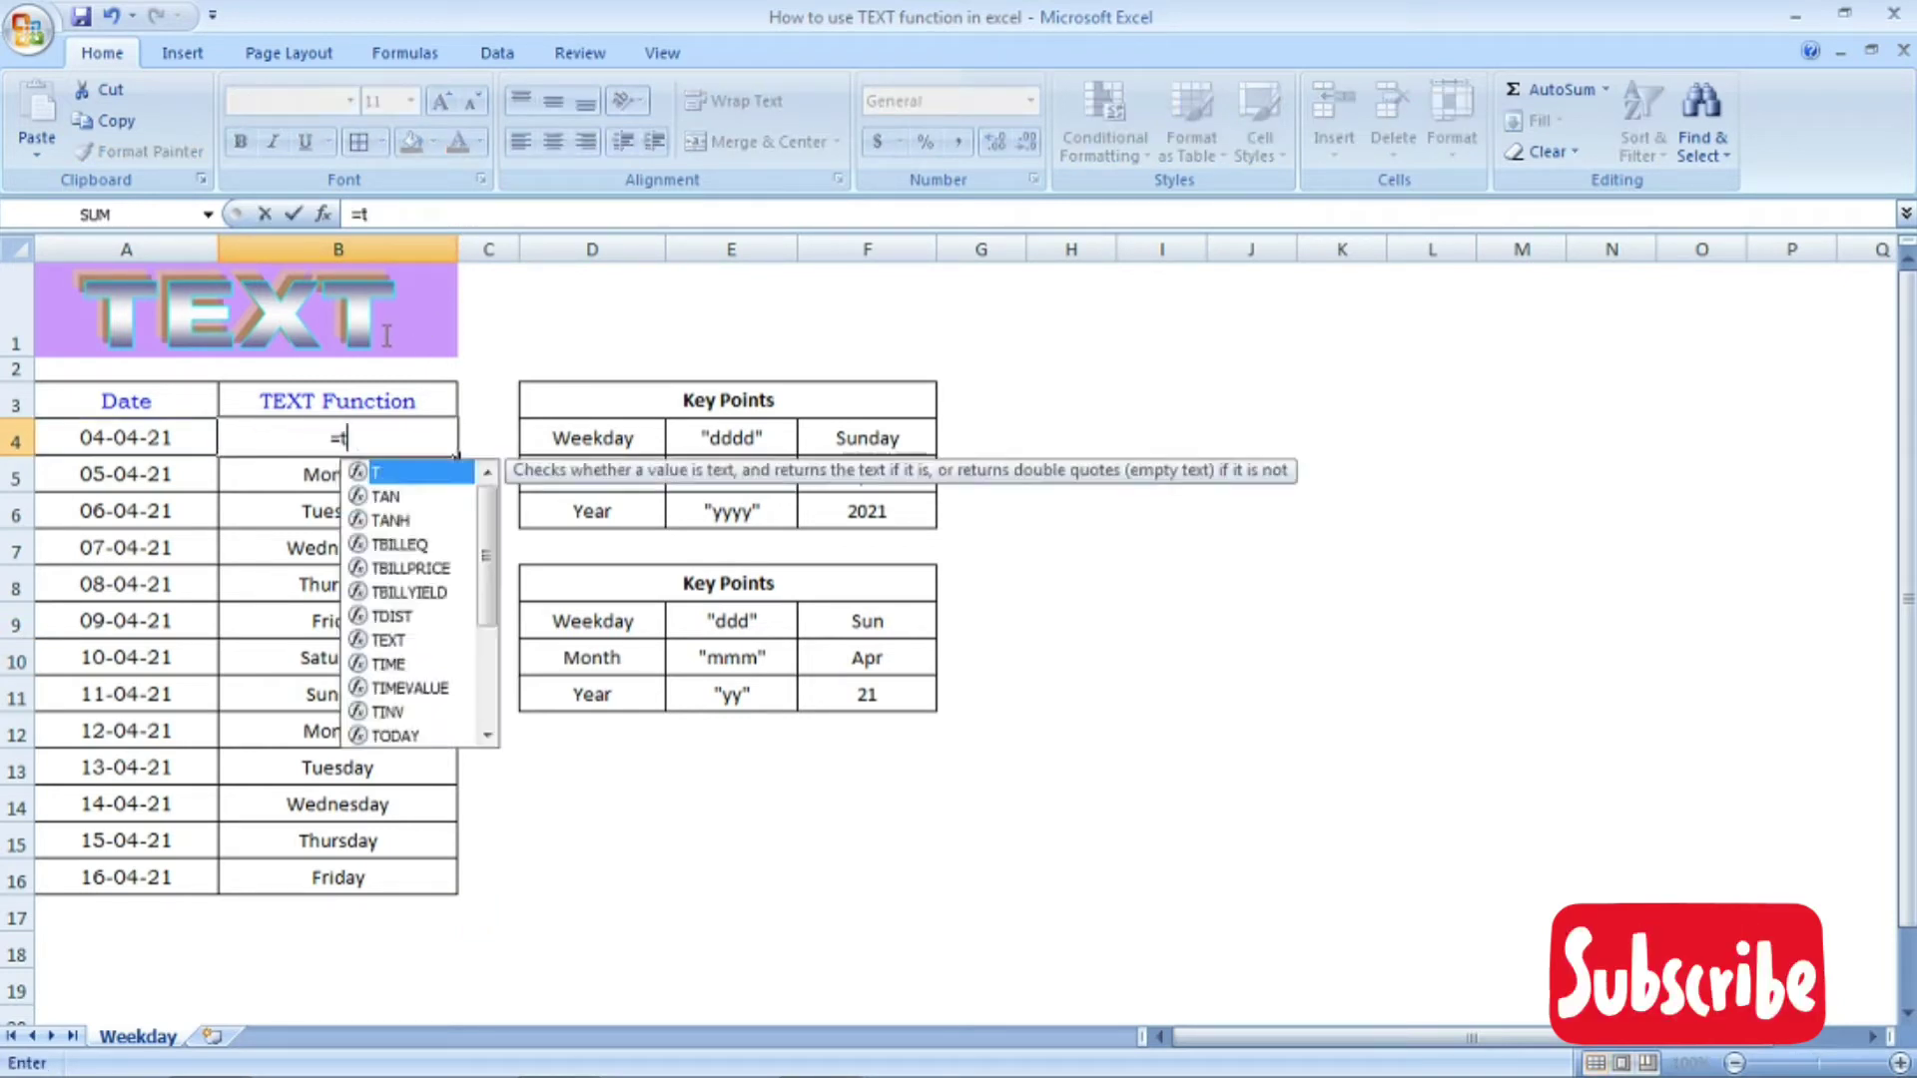
pyautogui.write('ext(')
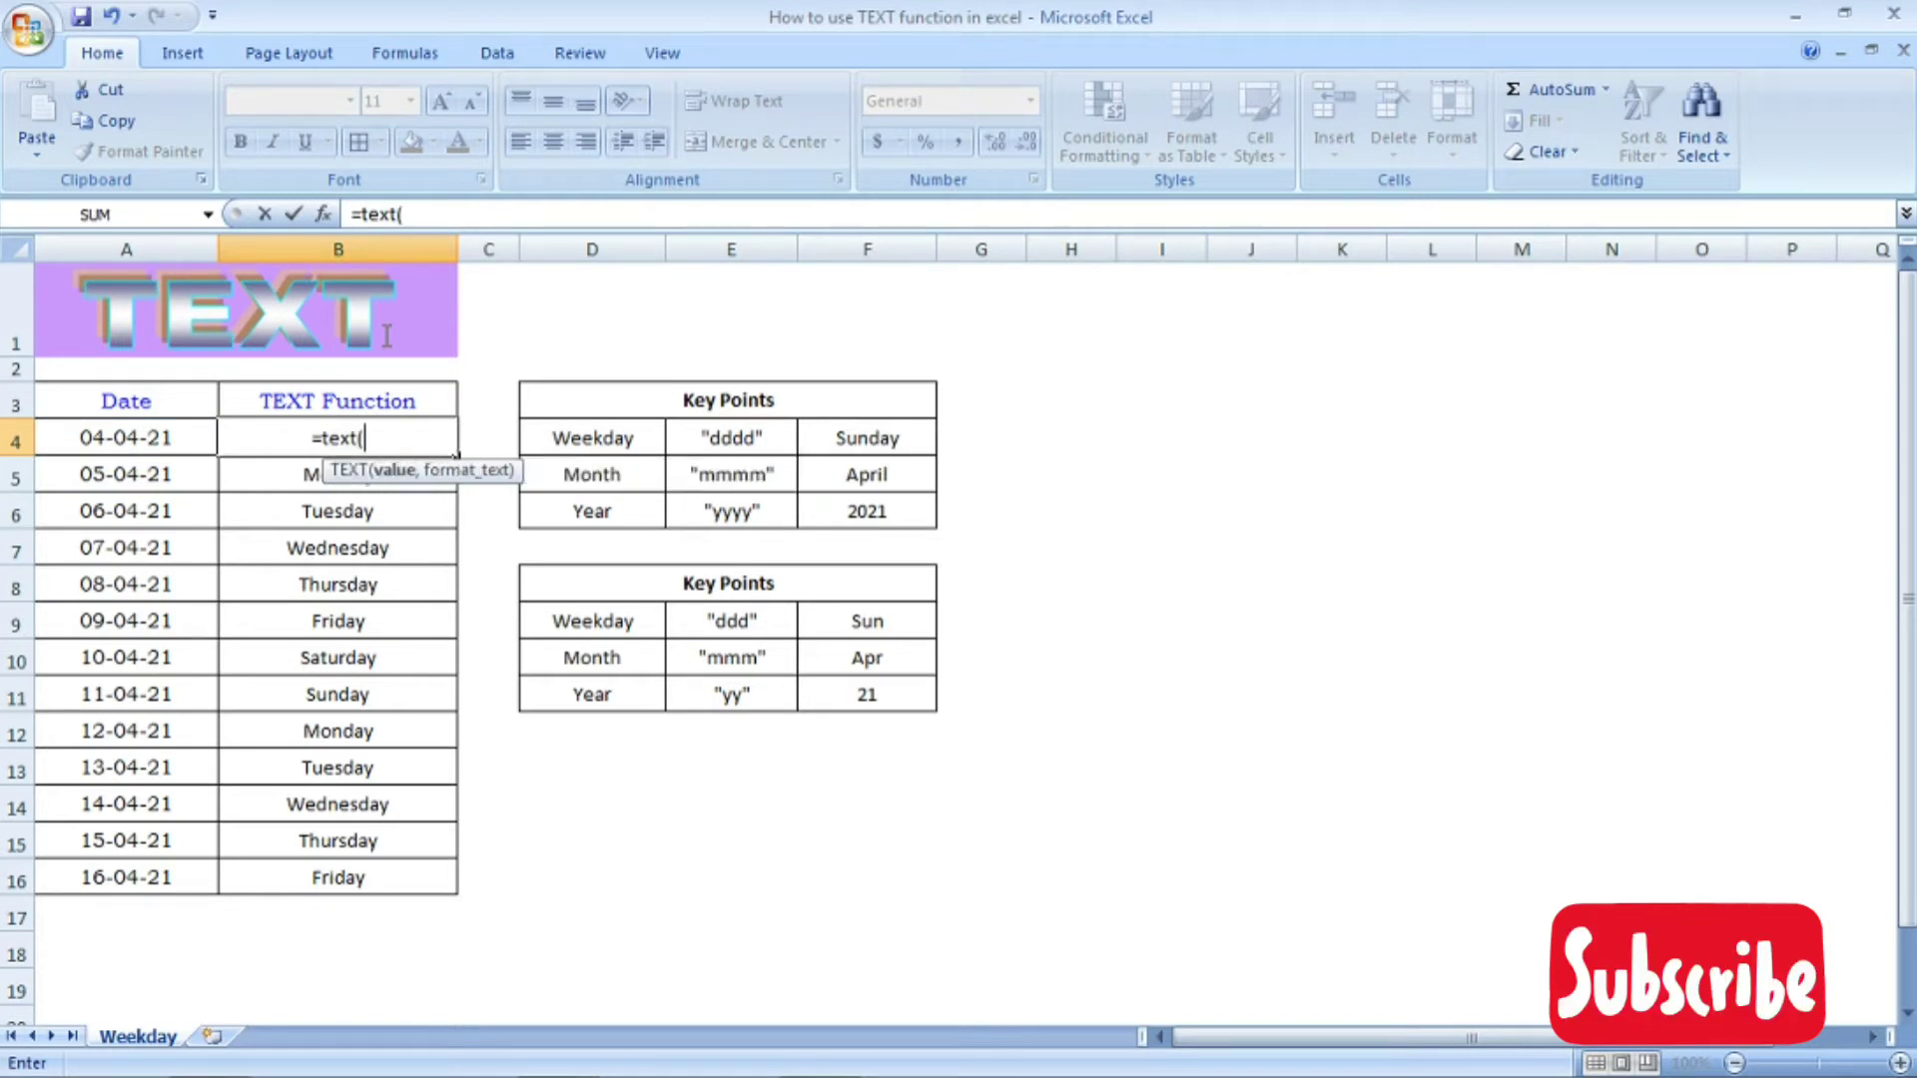
pyautogui.press('Left')
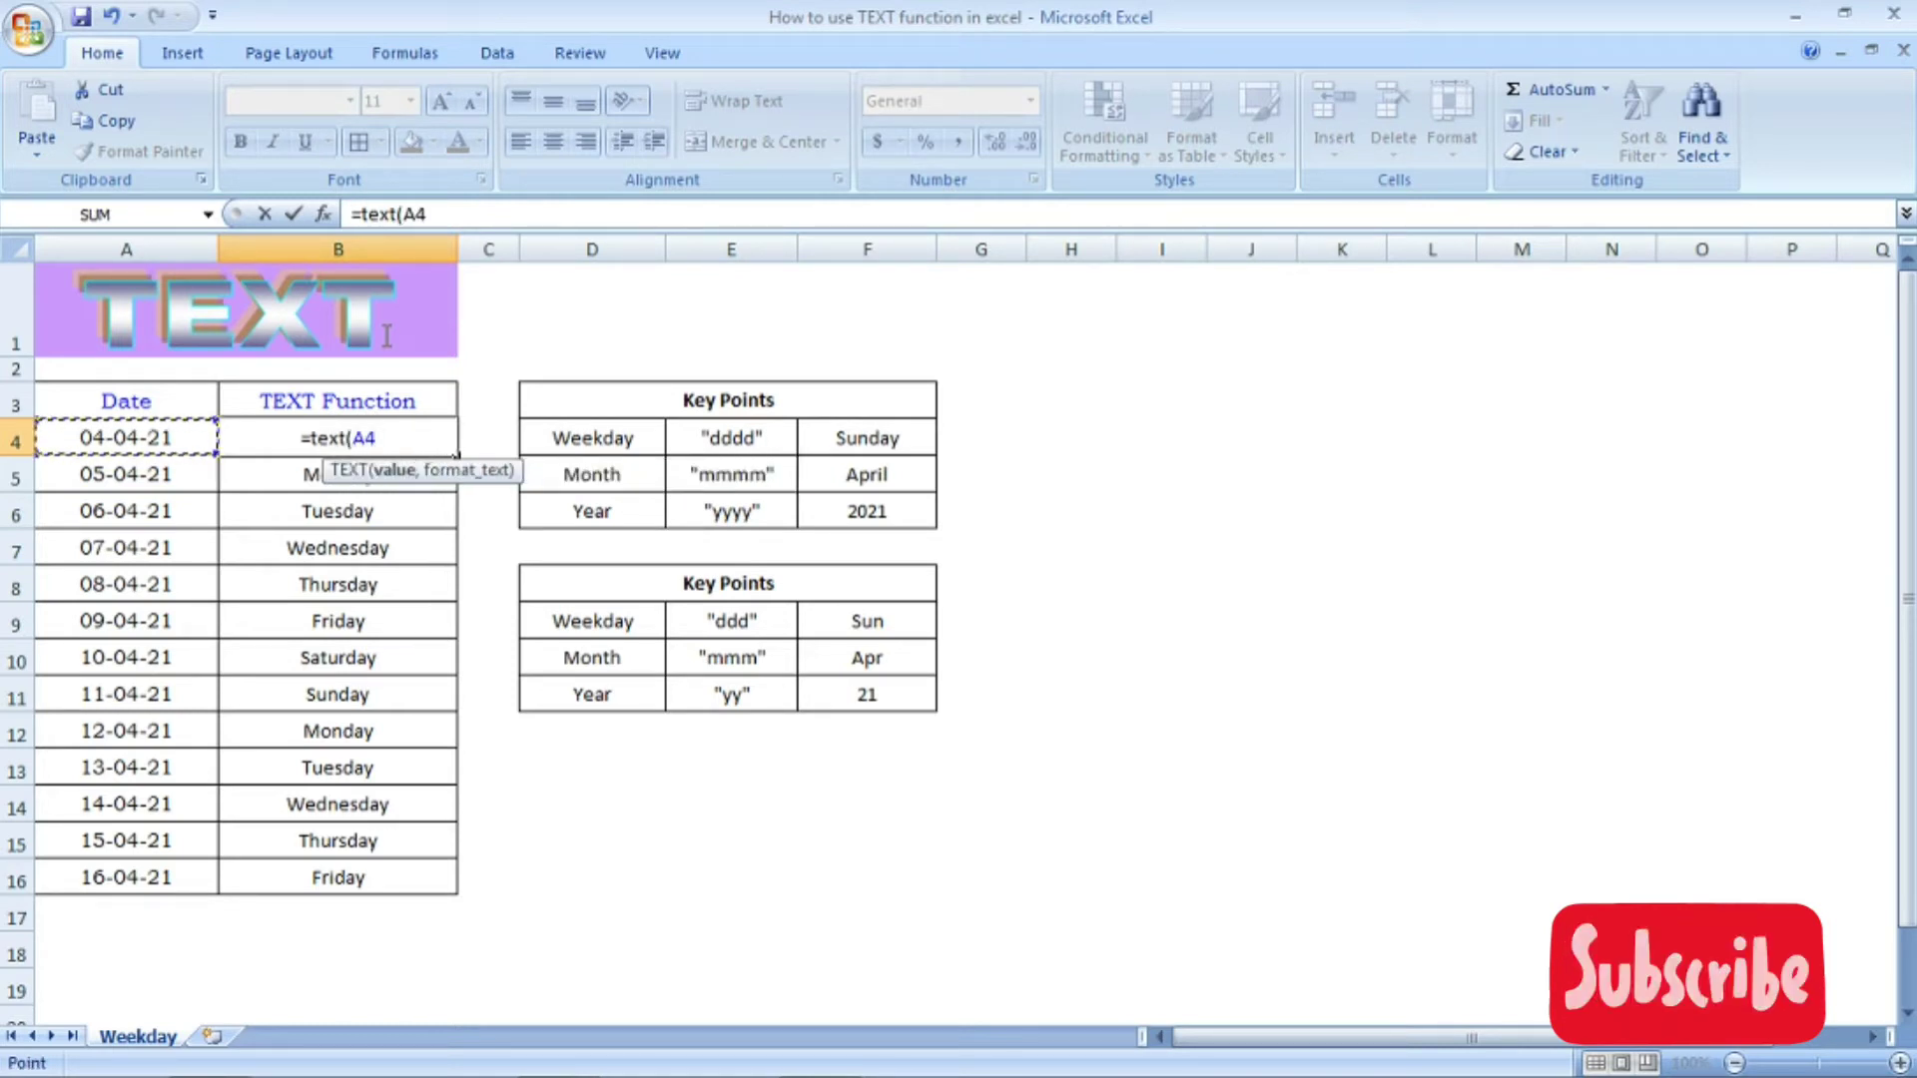
pyautogui.write(',')
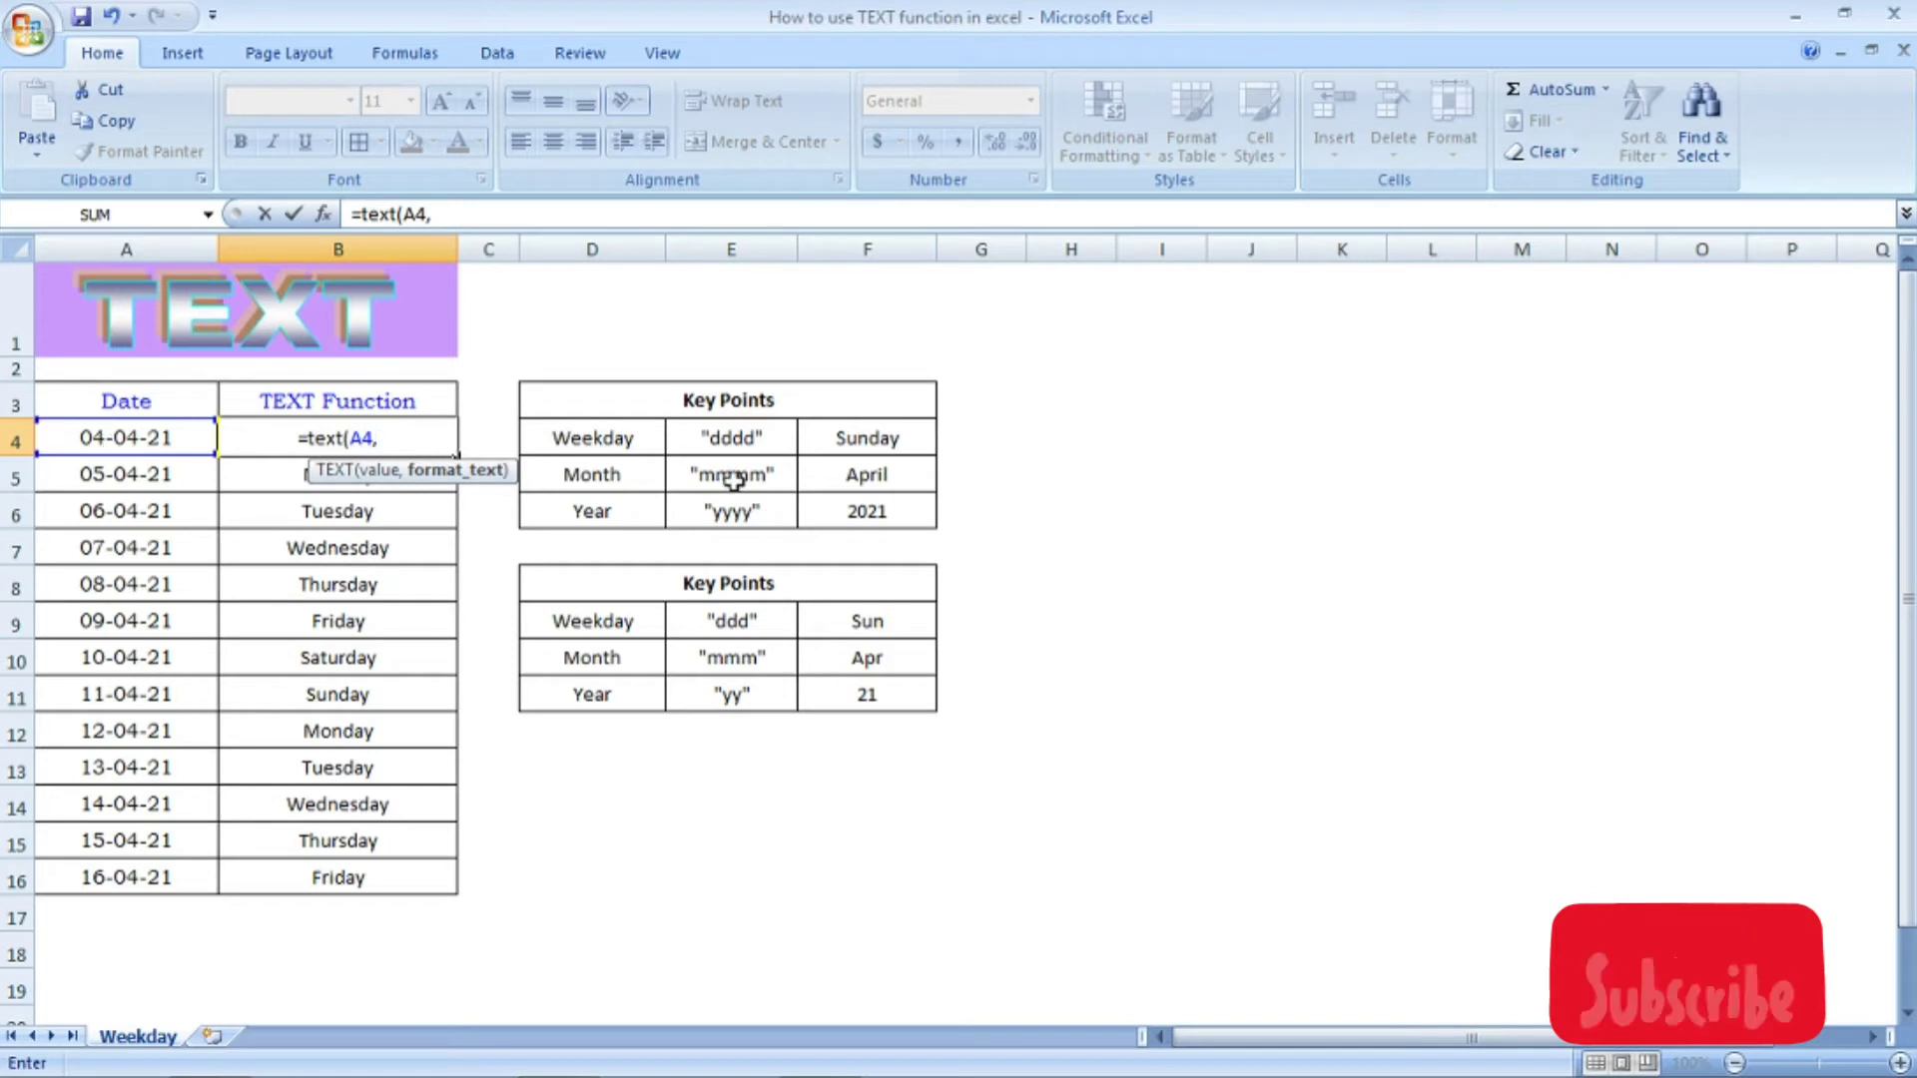
pyautogui.write('"')
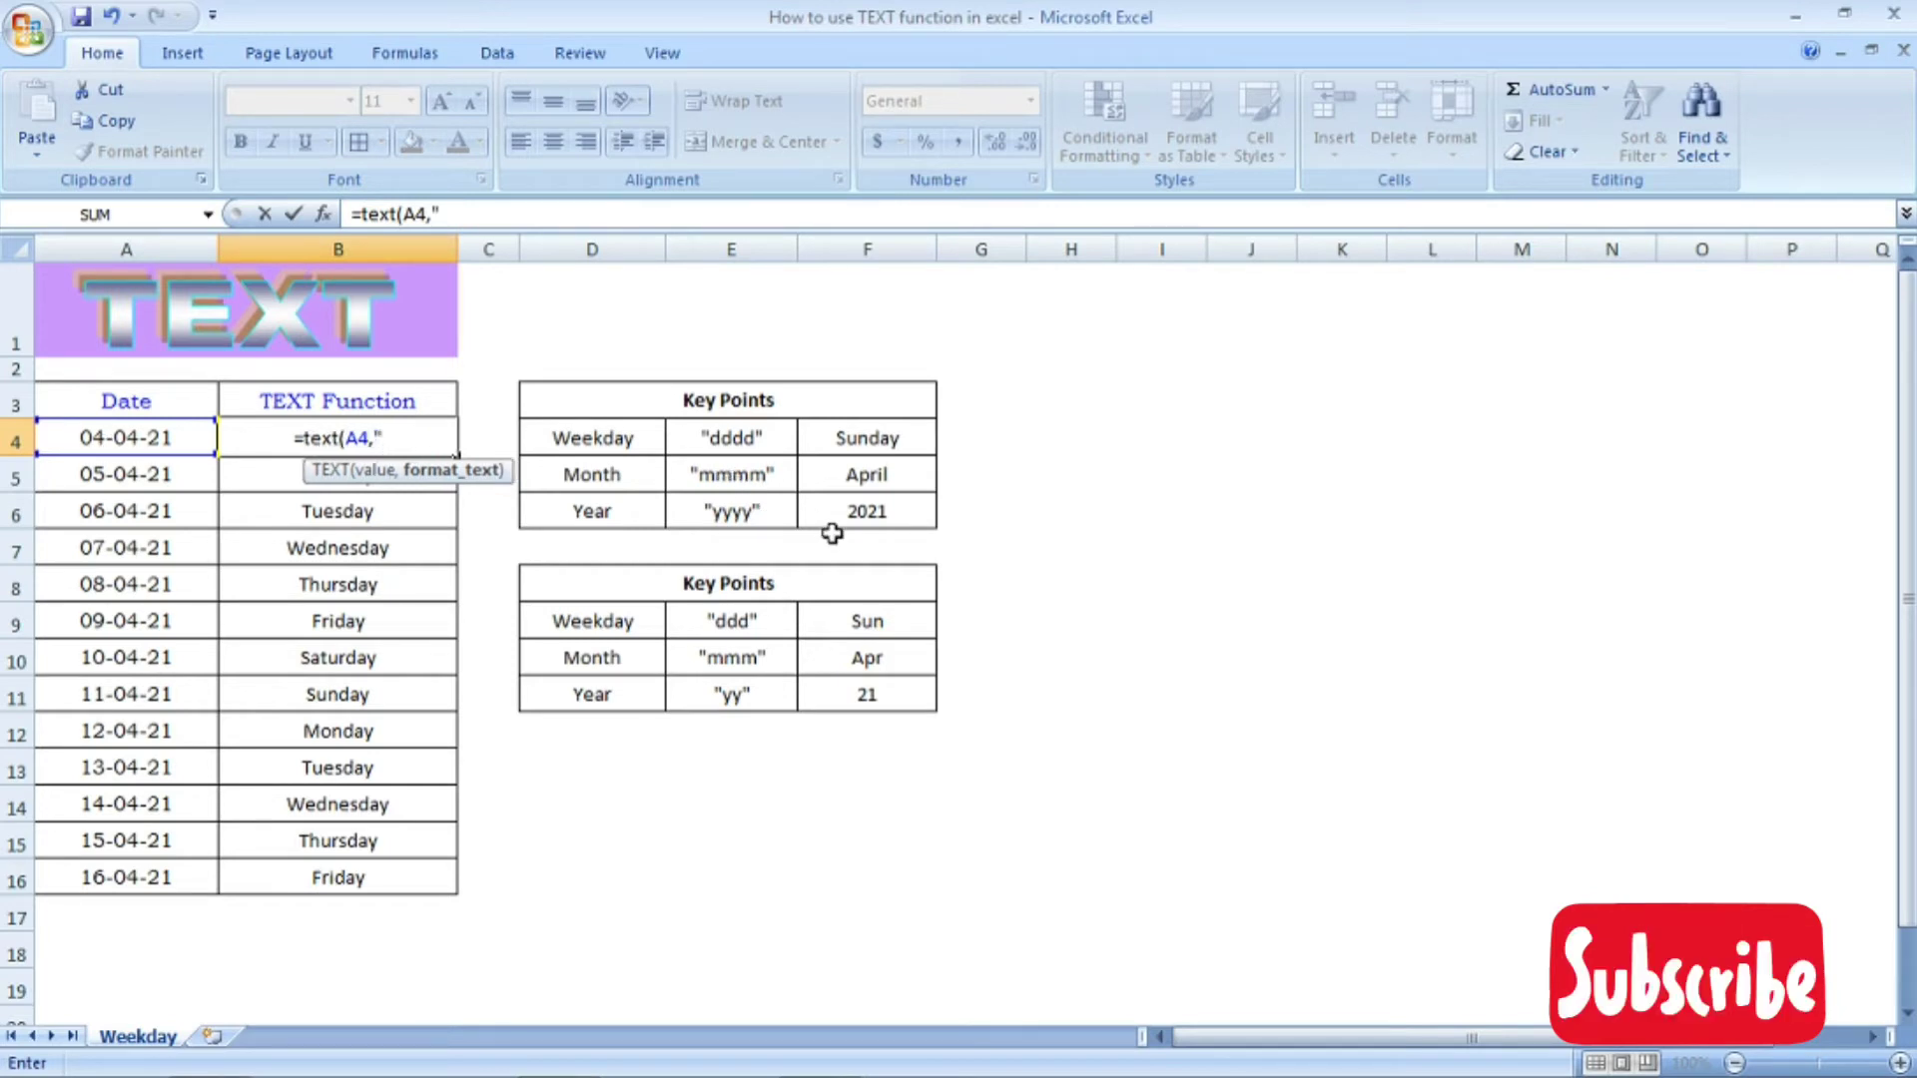
pyautogui.write('mmmm"')
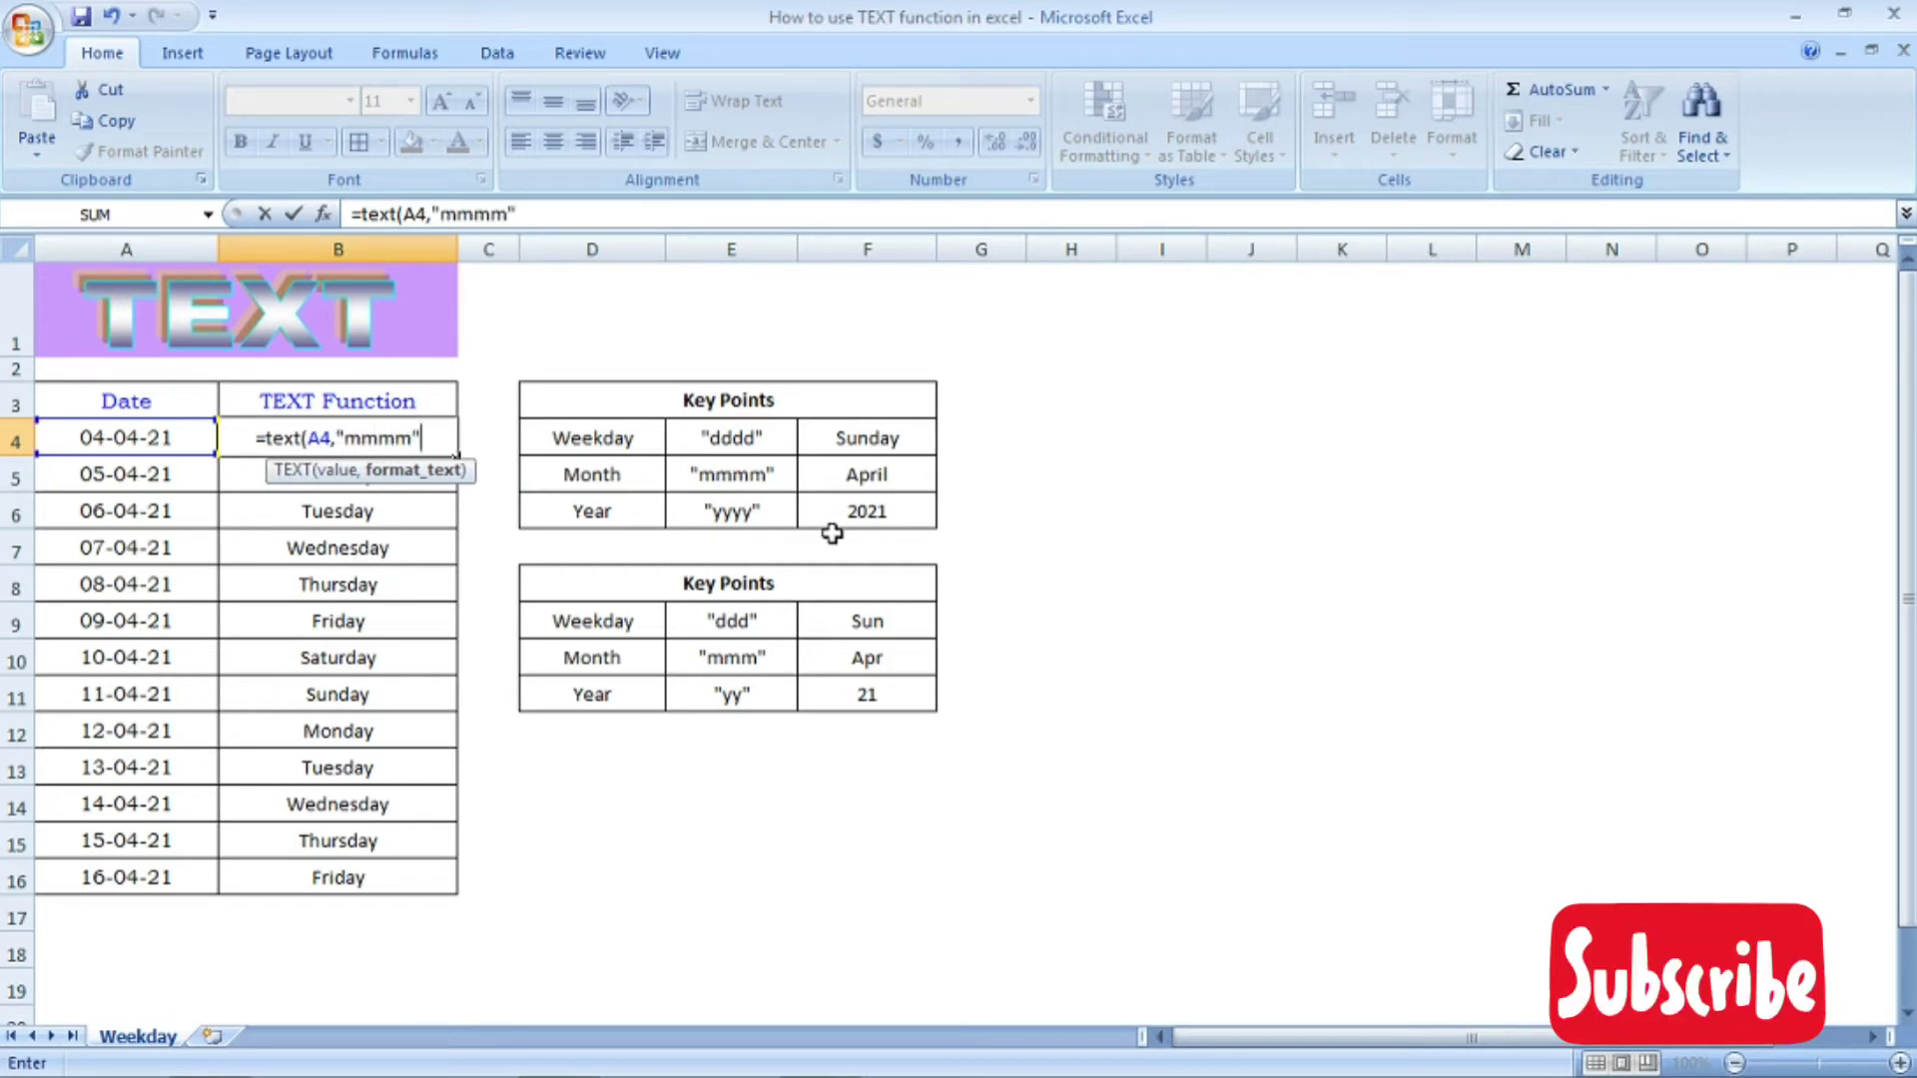
pyautogui.write(')')
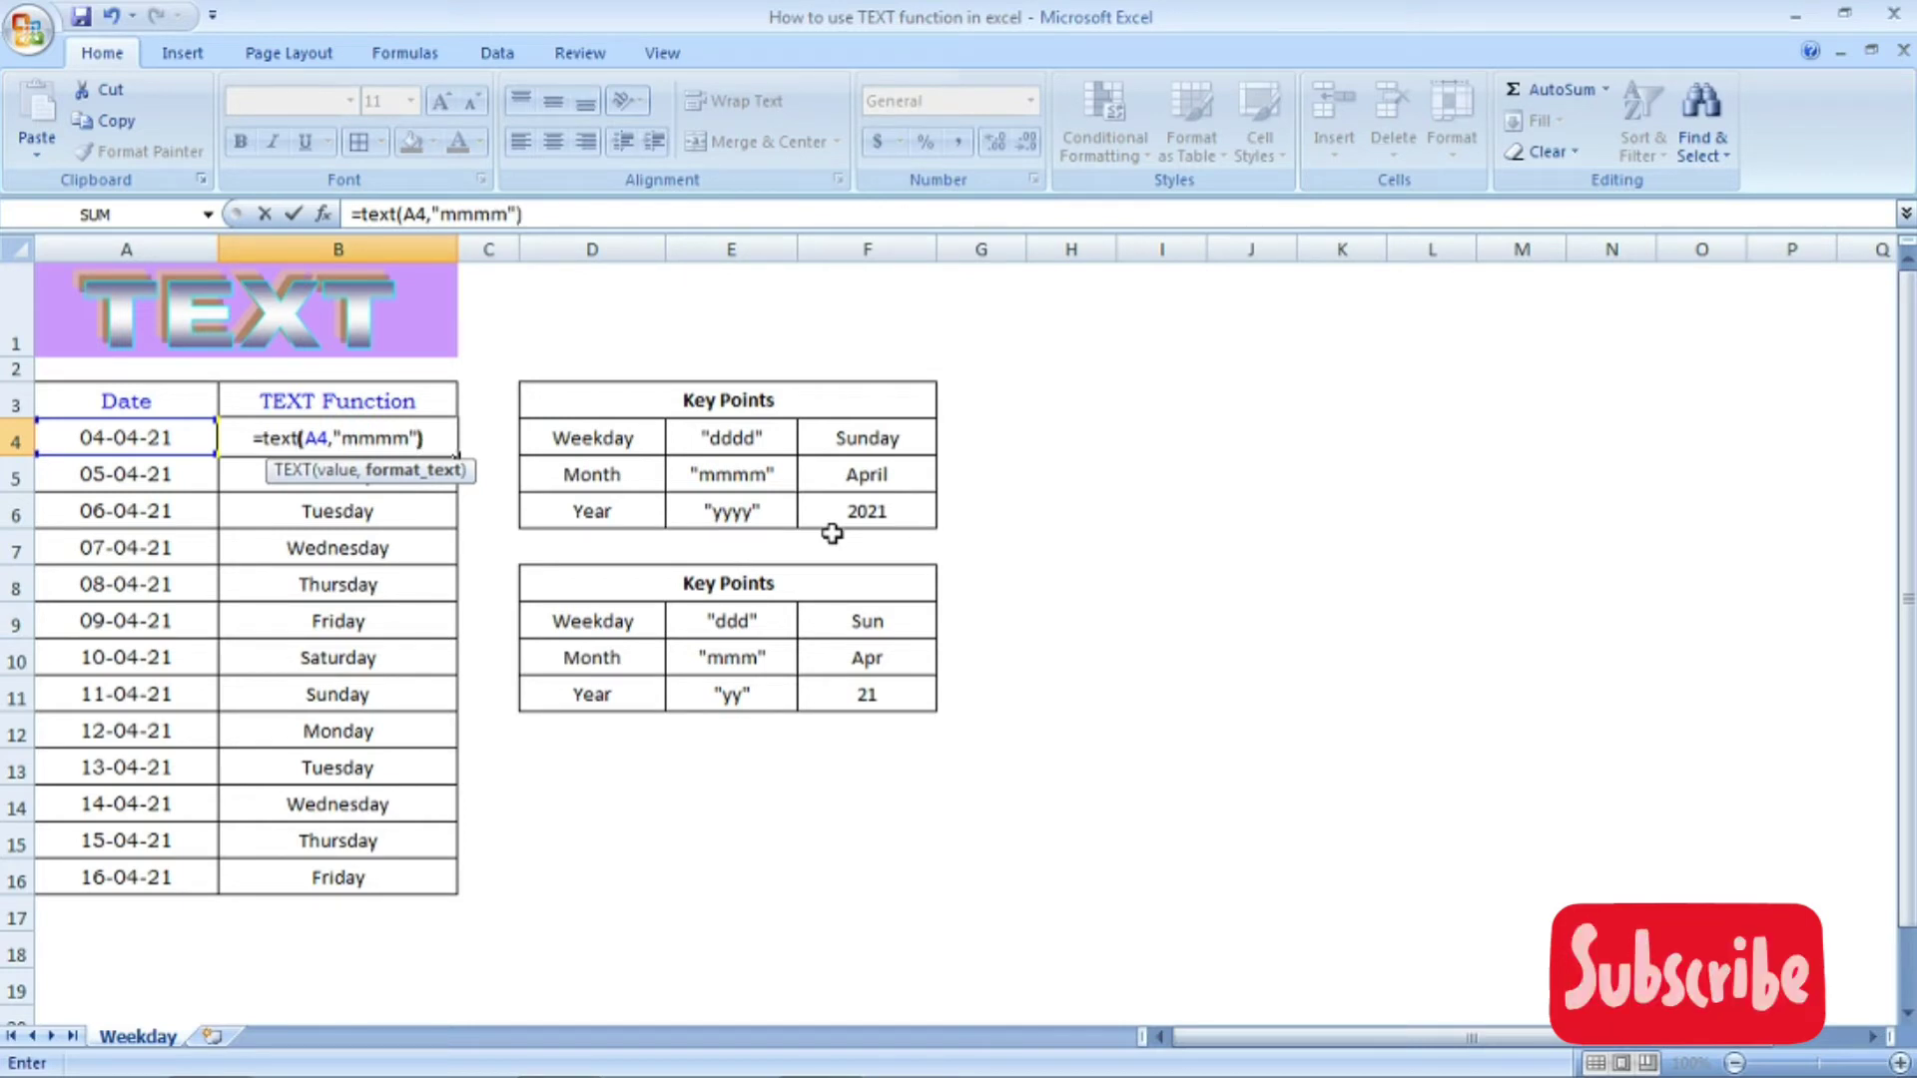
pyautogui.press('Return')
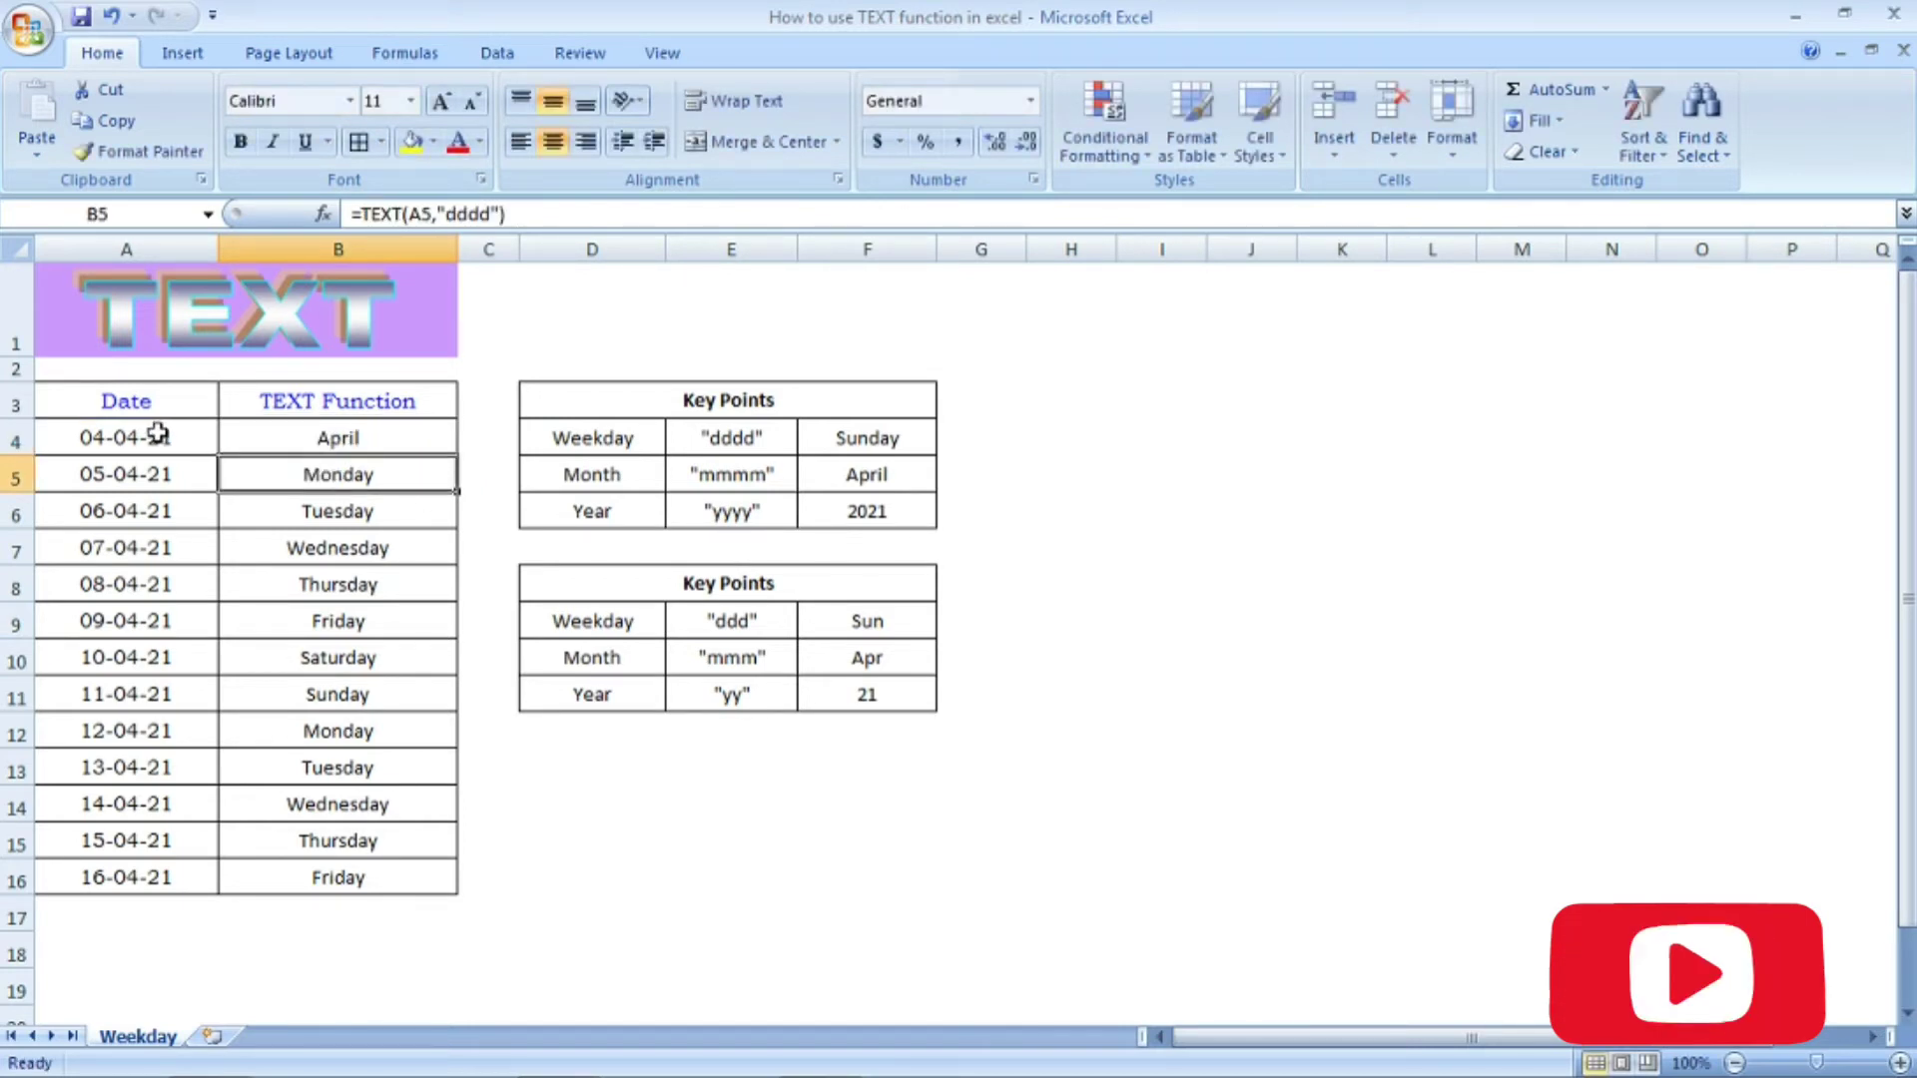
pyautogui.click(370, 438)
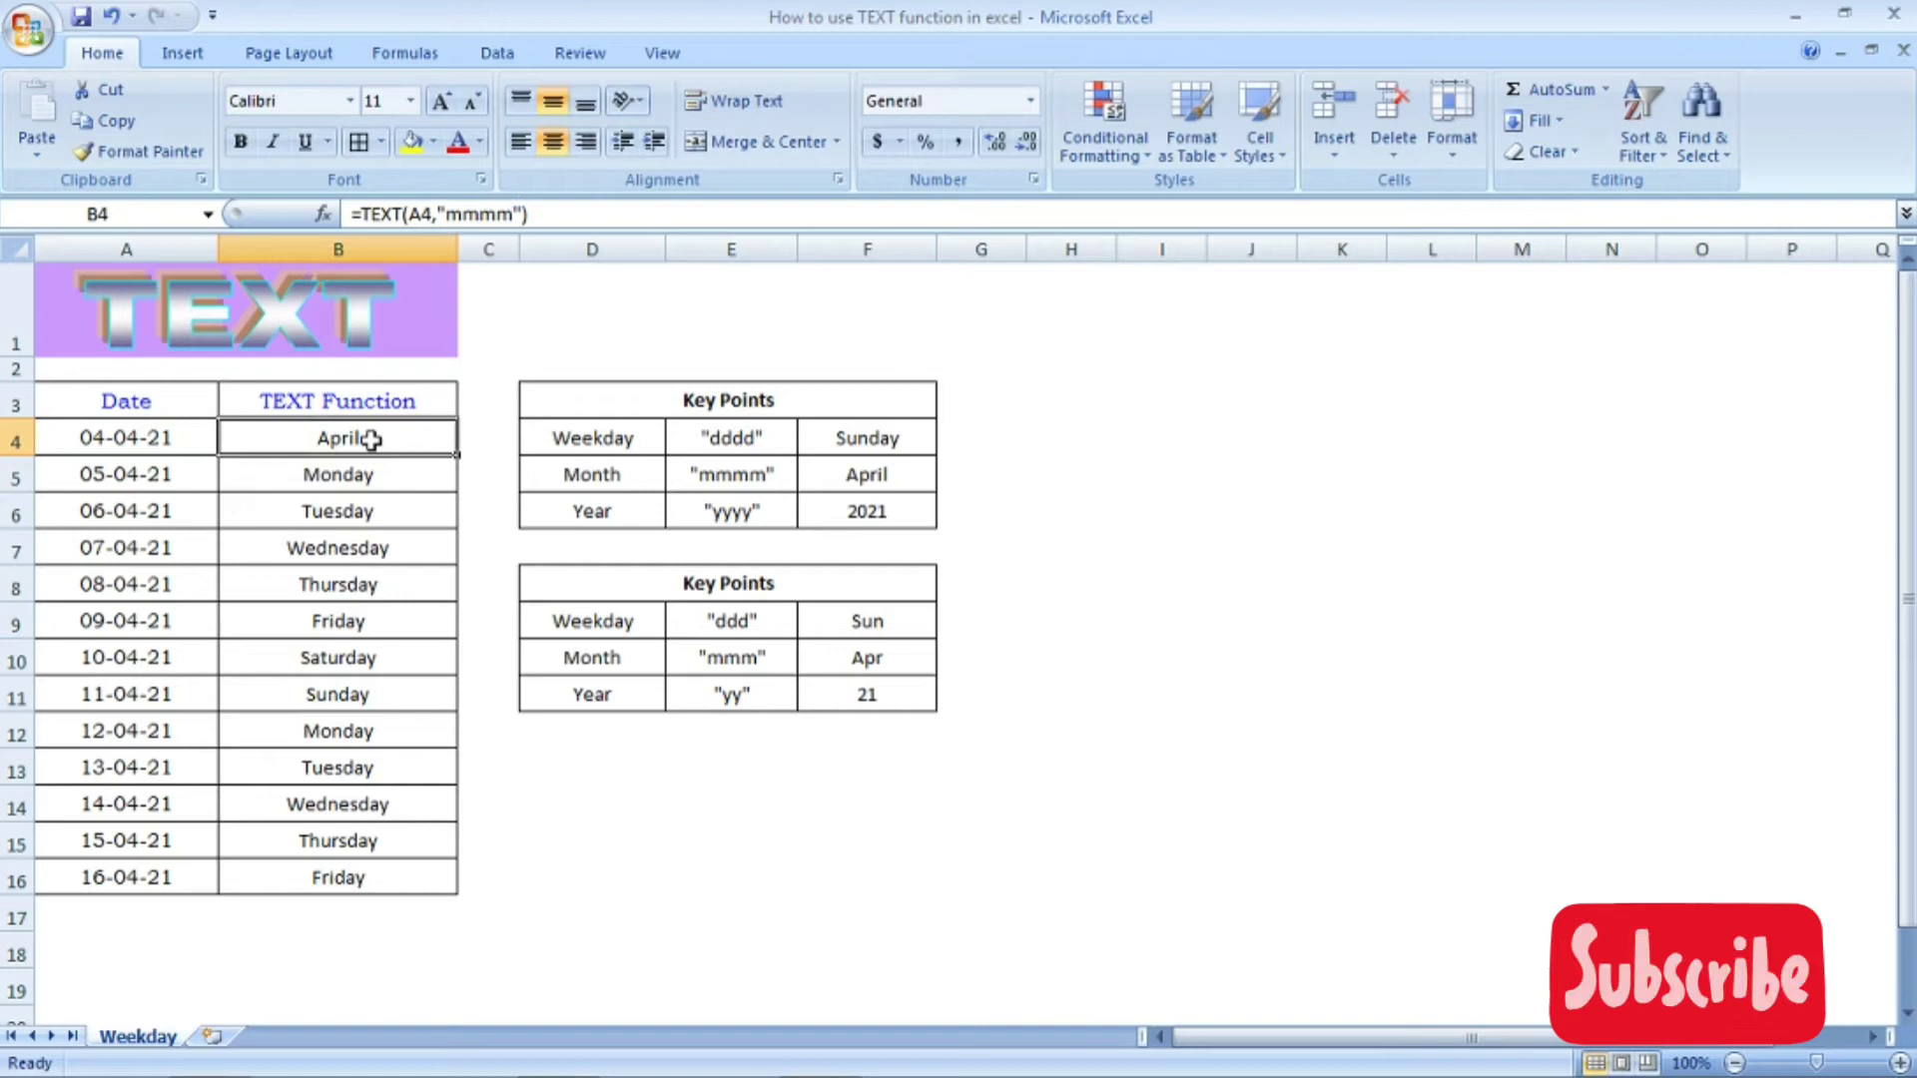
# Fill the "mmmm" formula down to B16, then change A7's month to 11 so B7 reads November.
pyautogui.doubleClick(457, 458)
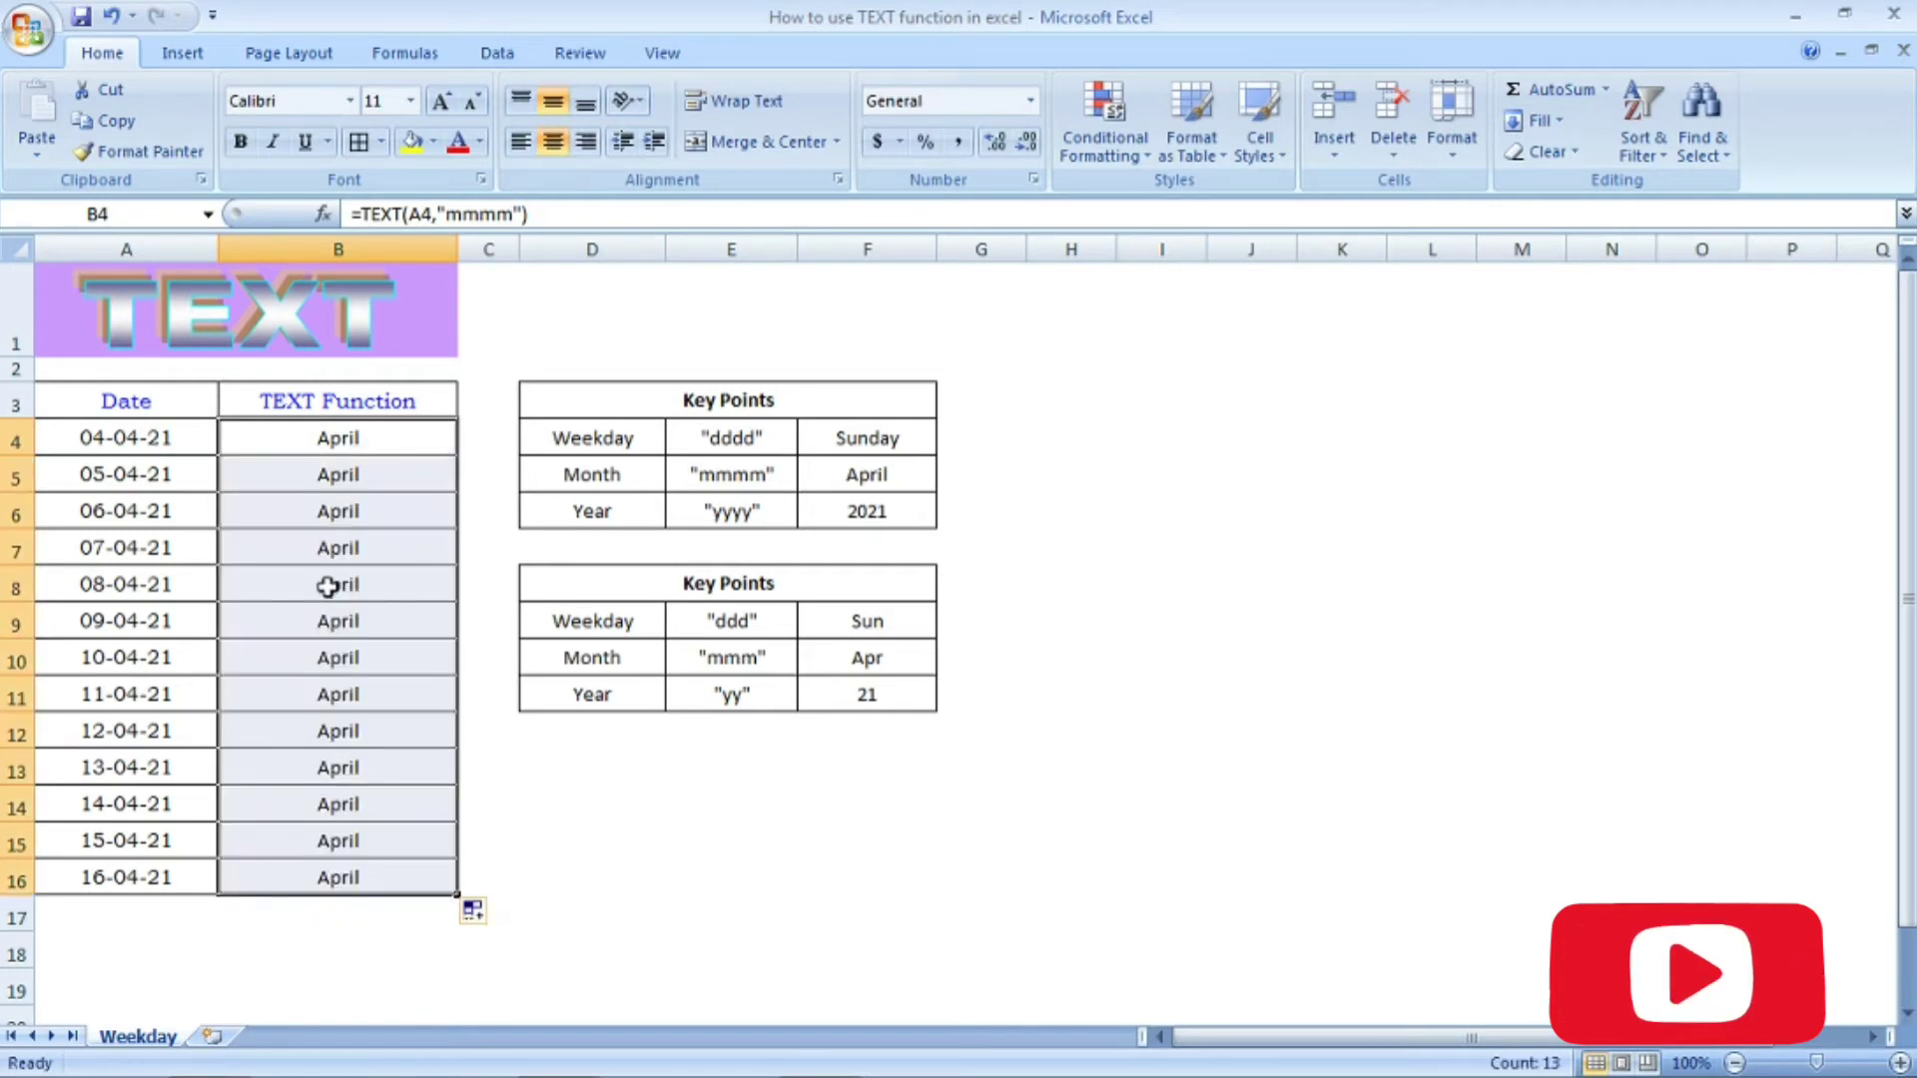
pyautogui.click(141, 545)
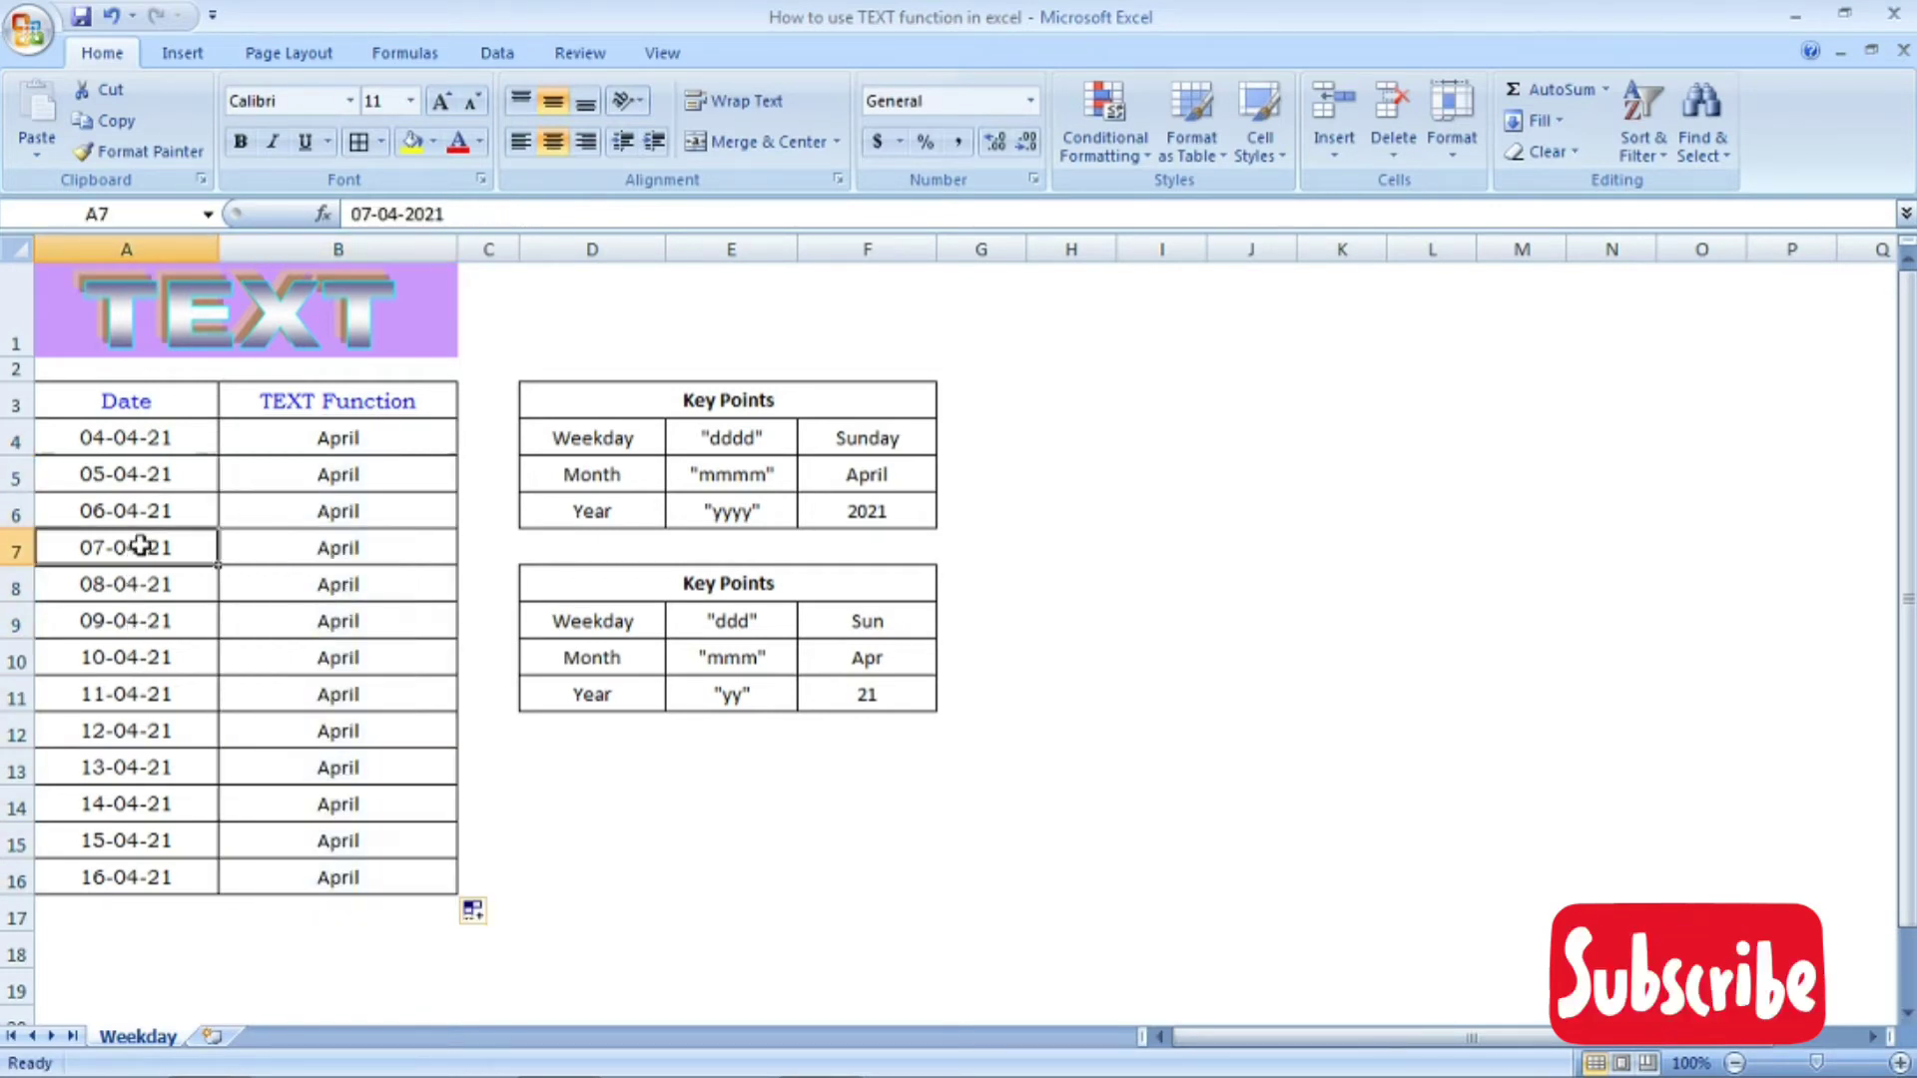
pyautogui.click(399, 214)
pyautogui.press('BackSpace')
pyautogui.press('BackSpace')
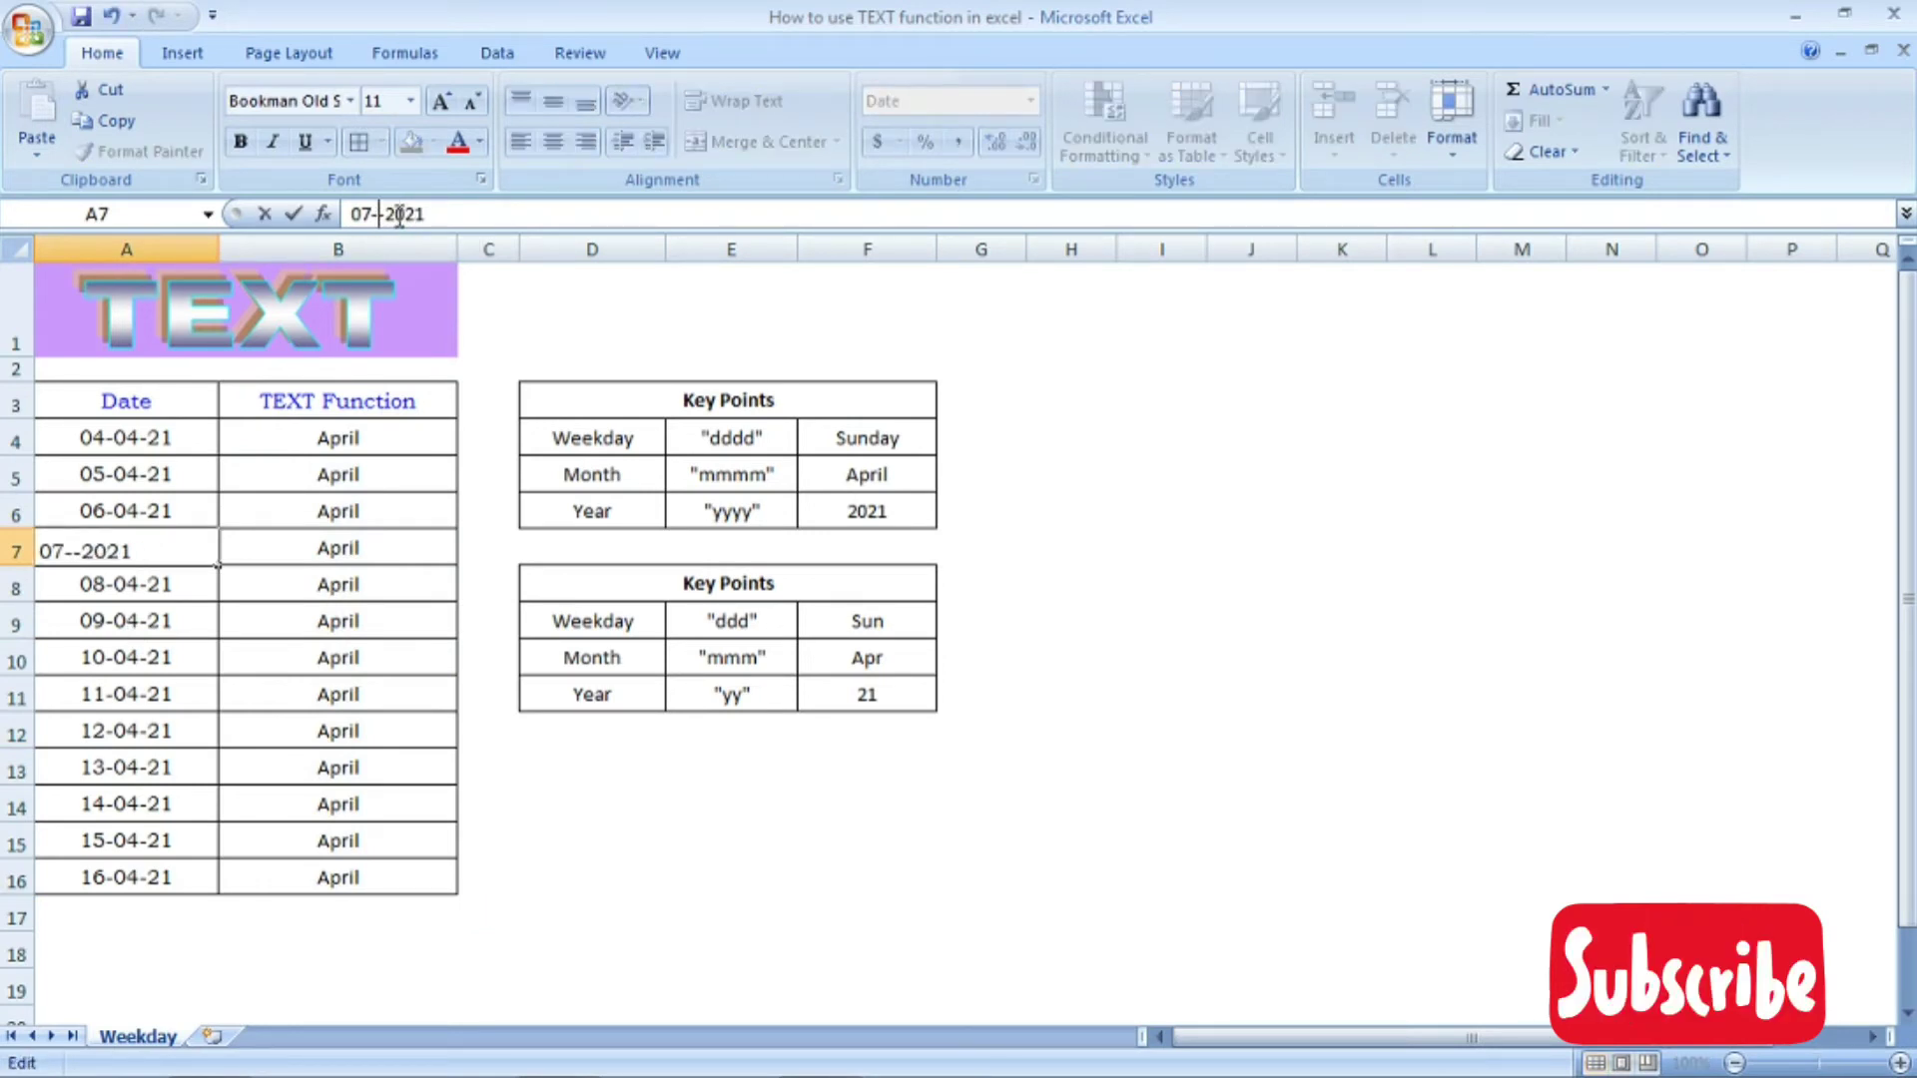
pyautogui.write('11')
pyautogui.press('Return')
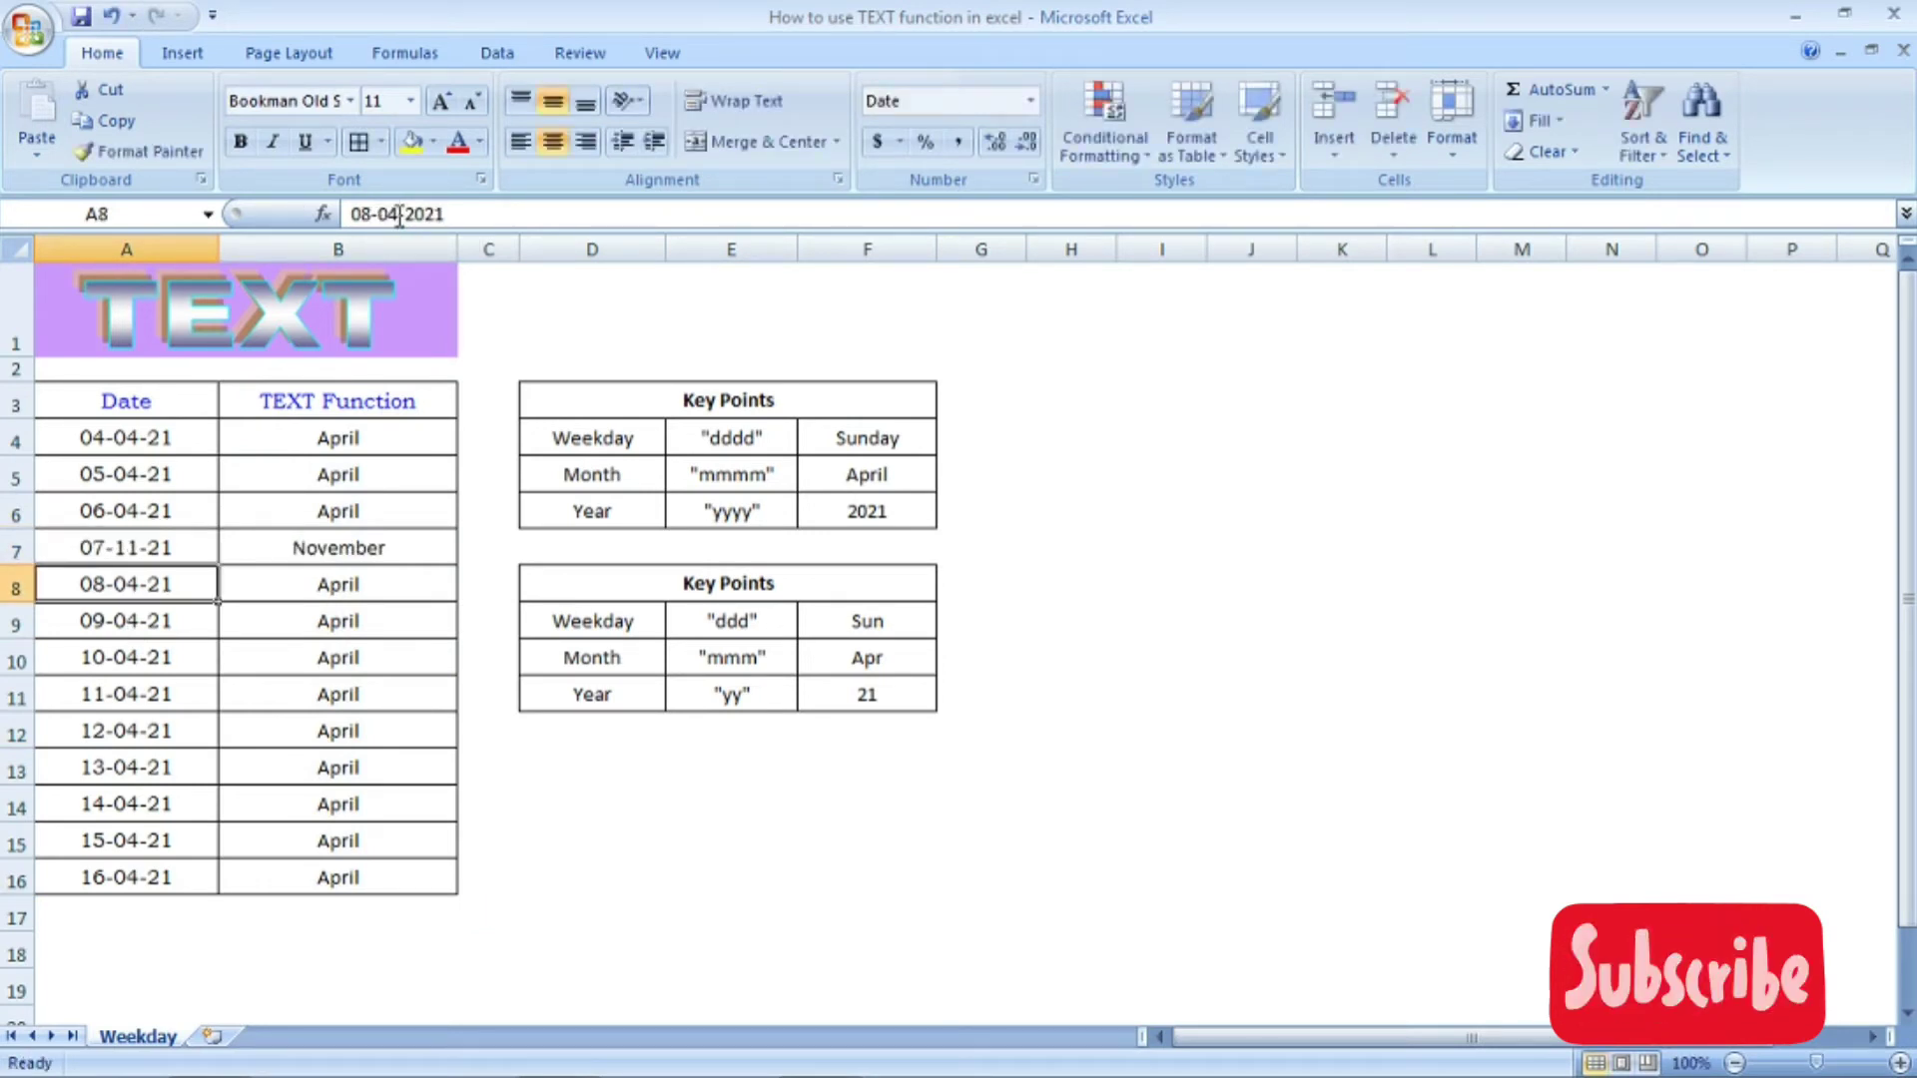
pyautogui.click(333, 545)
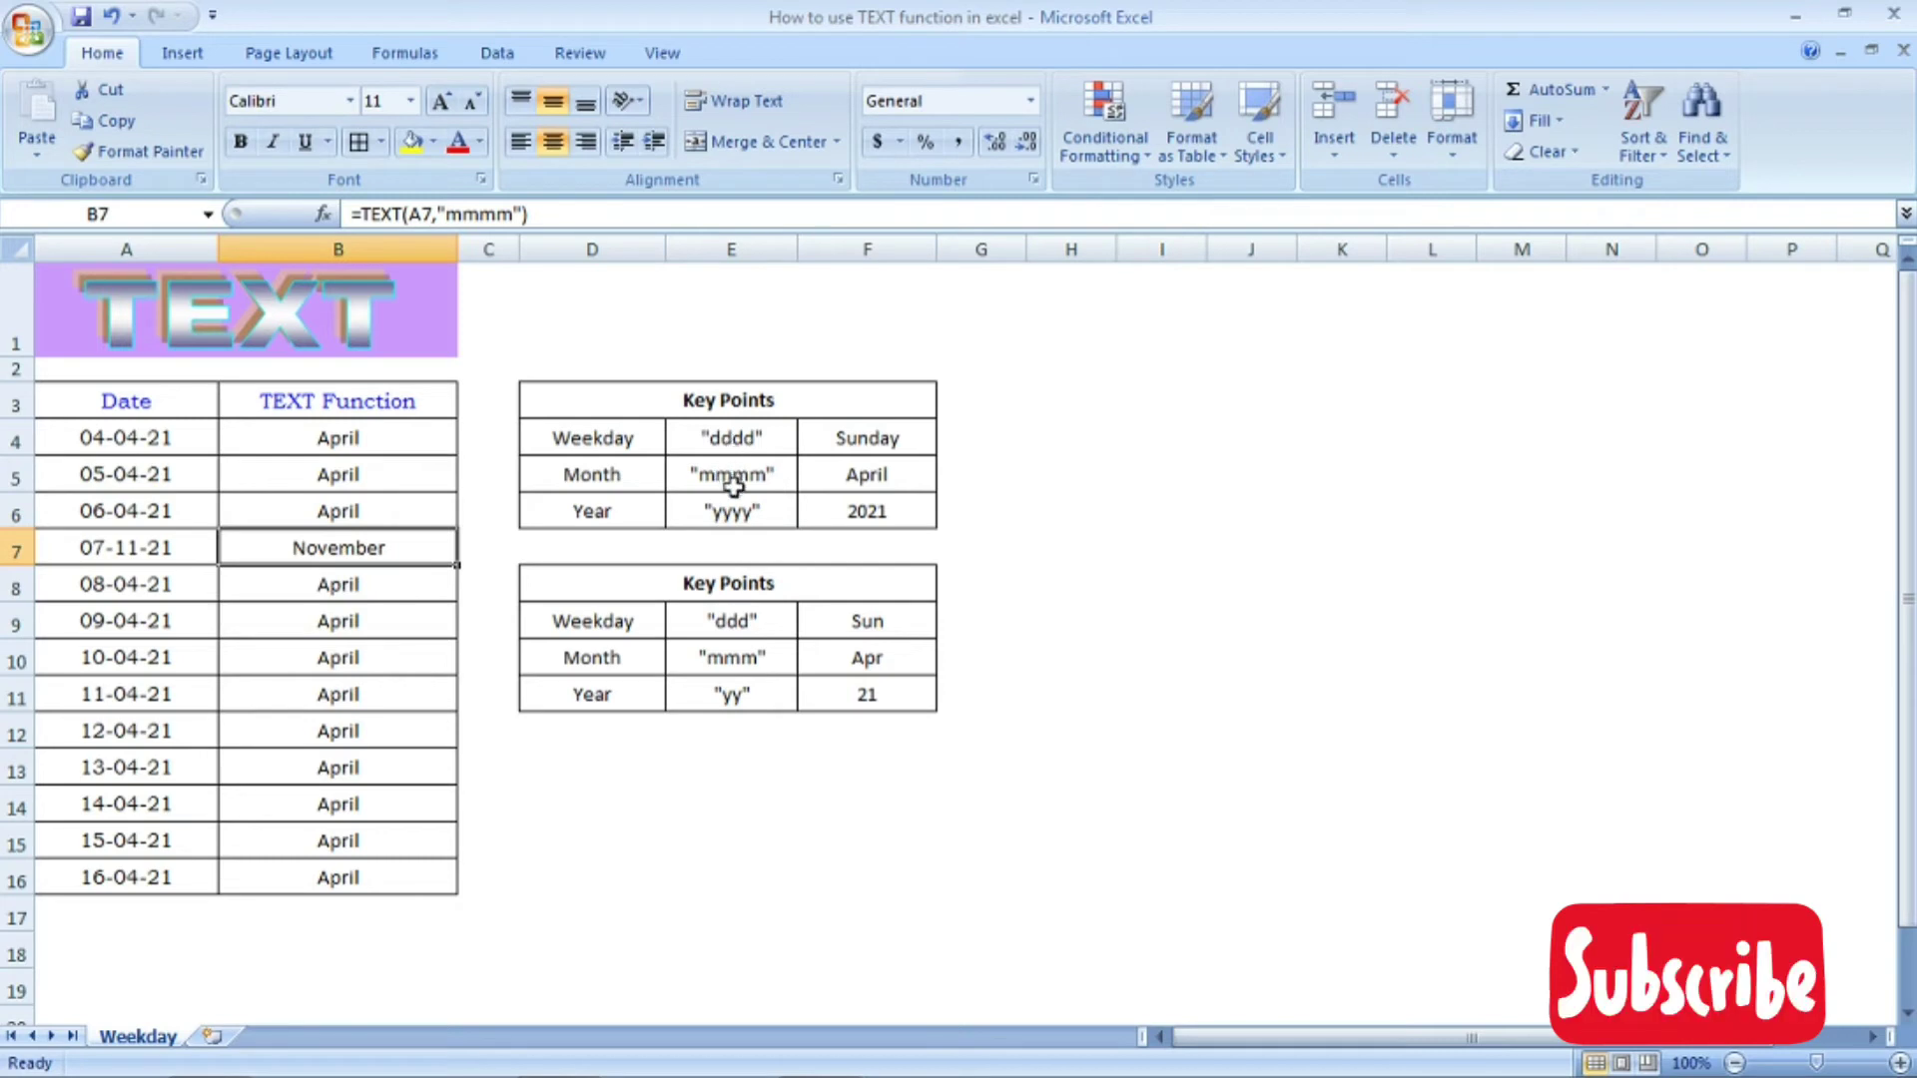
pyautogui.click(417, 440)
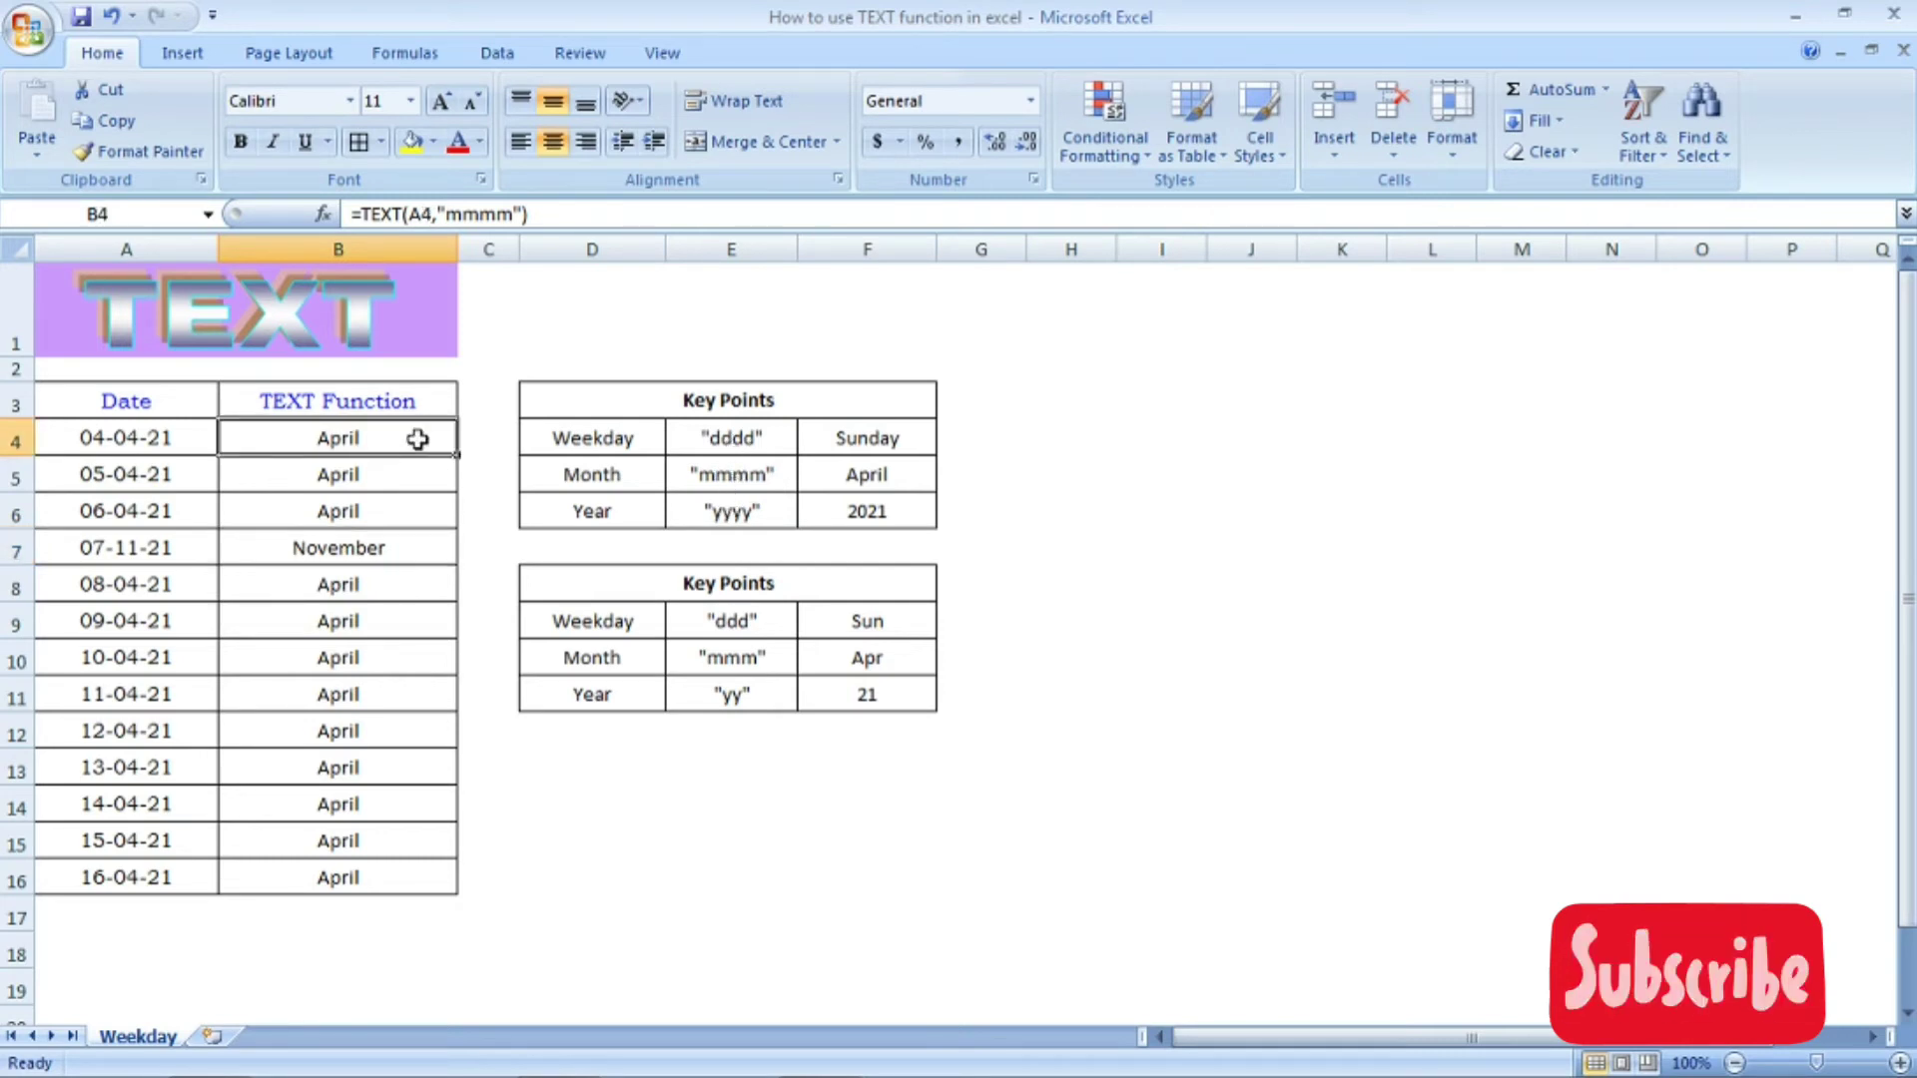
# Change B4's format code to "yyyy" and fill it down to B16, showing 2021.
pyautogui.click(513, 214)
pyautogui.press('BackSpace')
pyautogui.press('BackSpace')
pyautogui.press('BackSpace')
pyautogui.press('BackSpace')
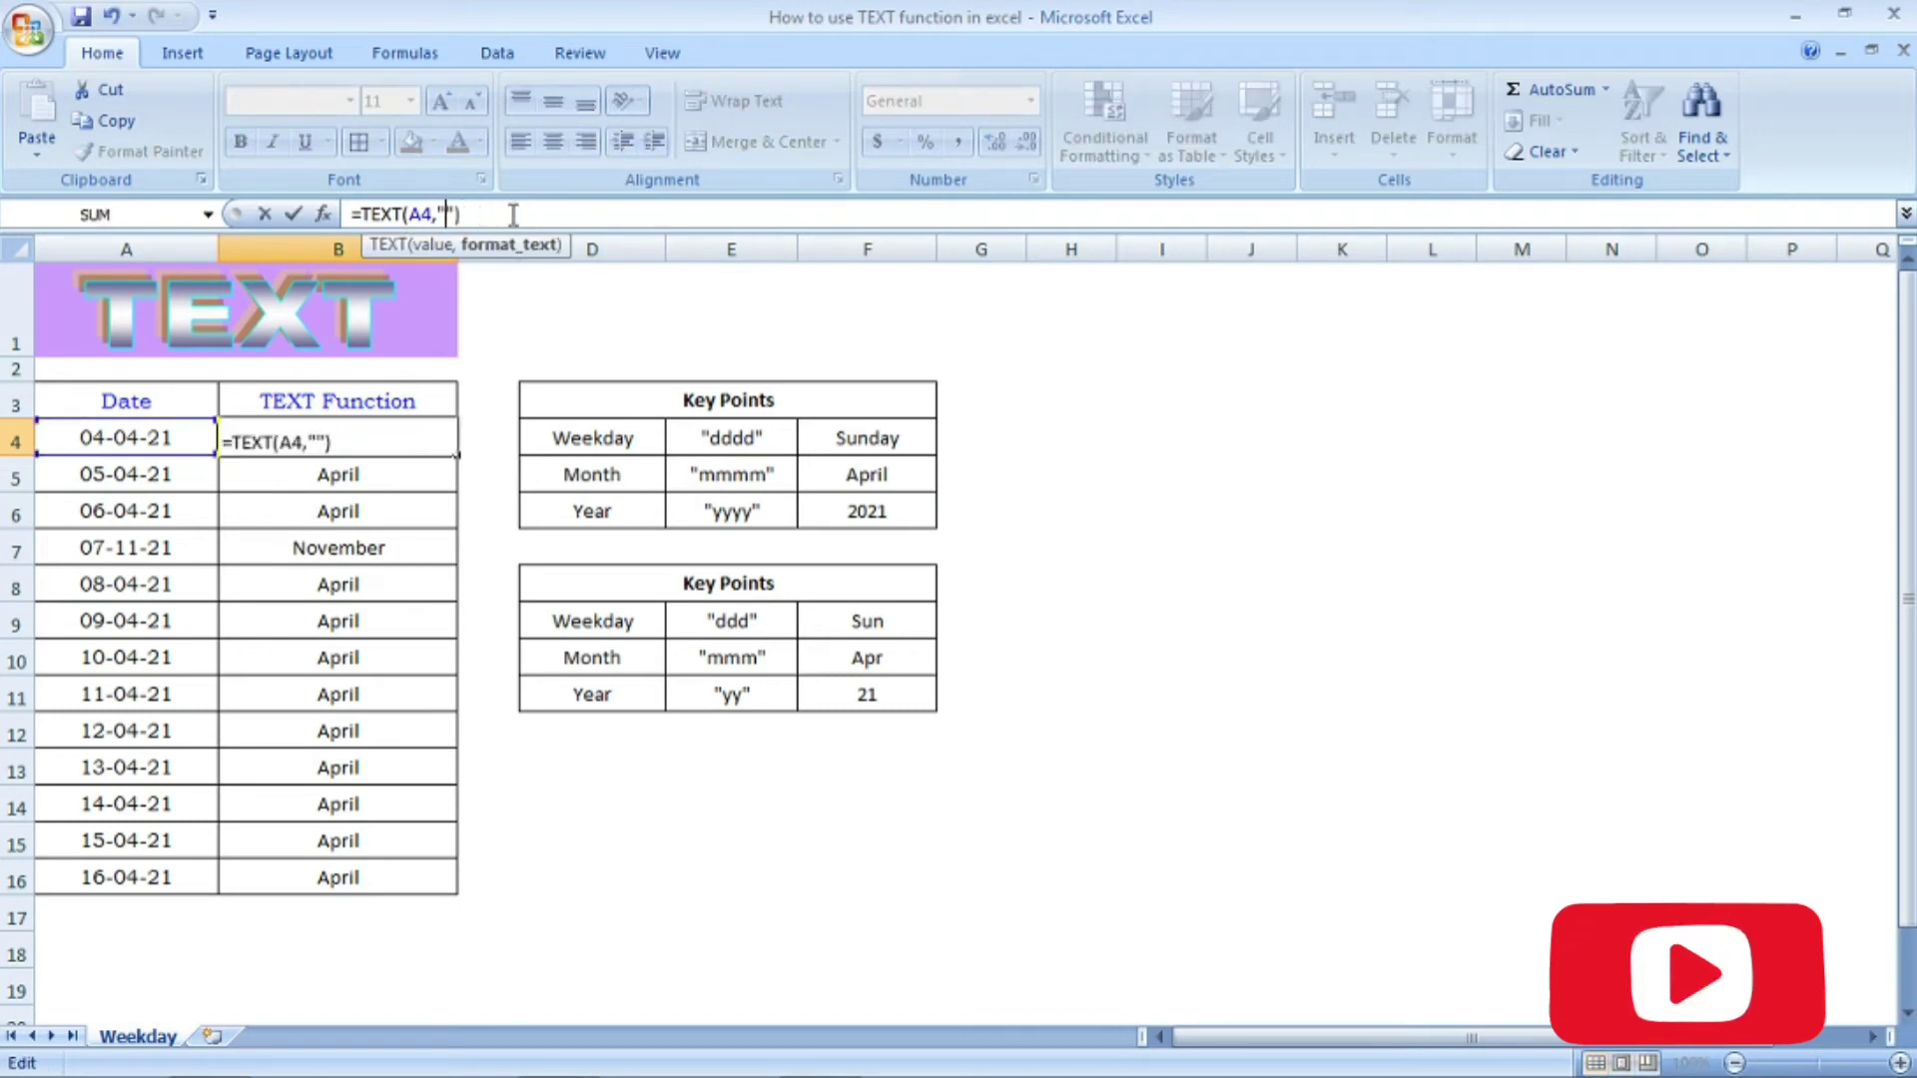
pyautogui.write('yyyy')
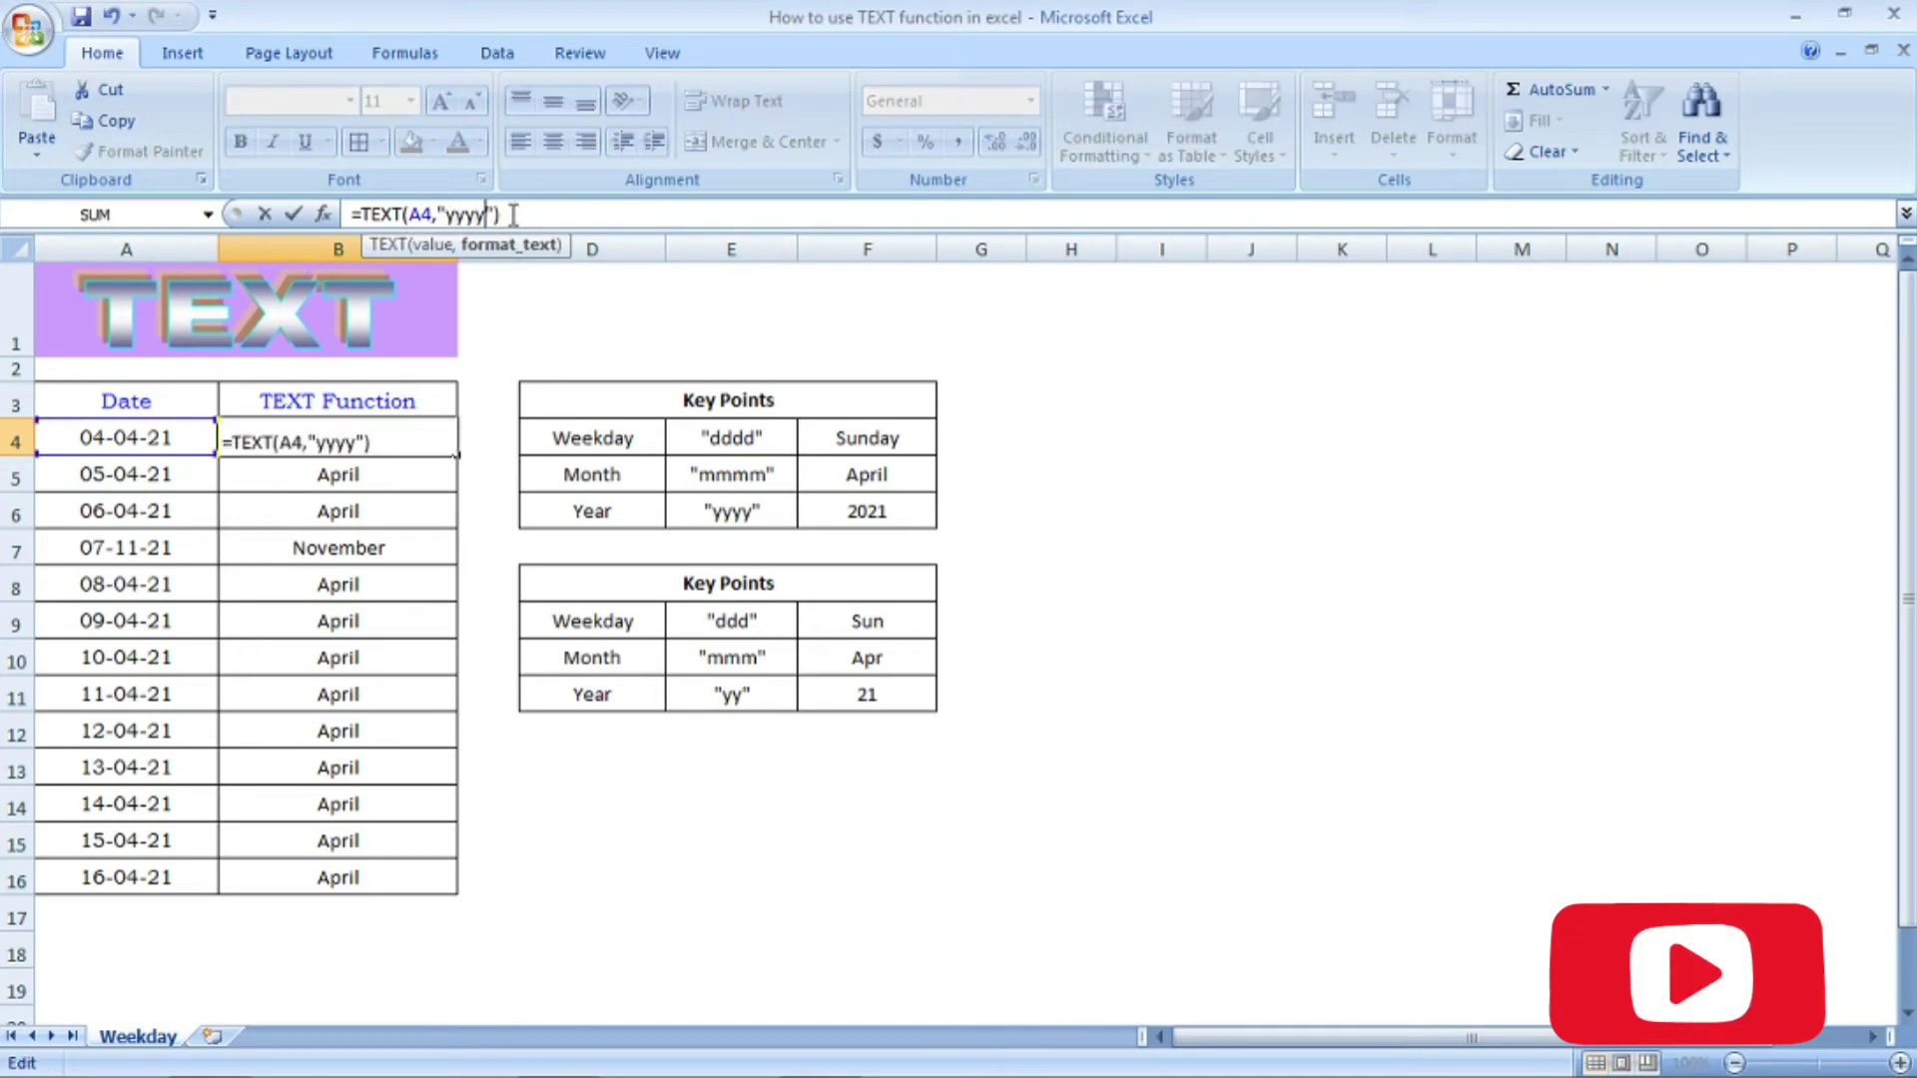
pyautogui.press('Return')
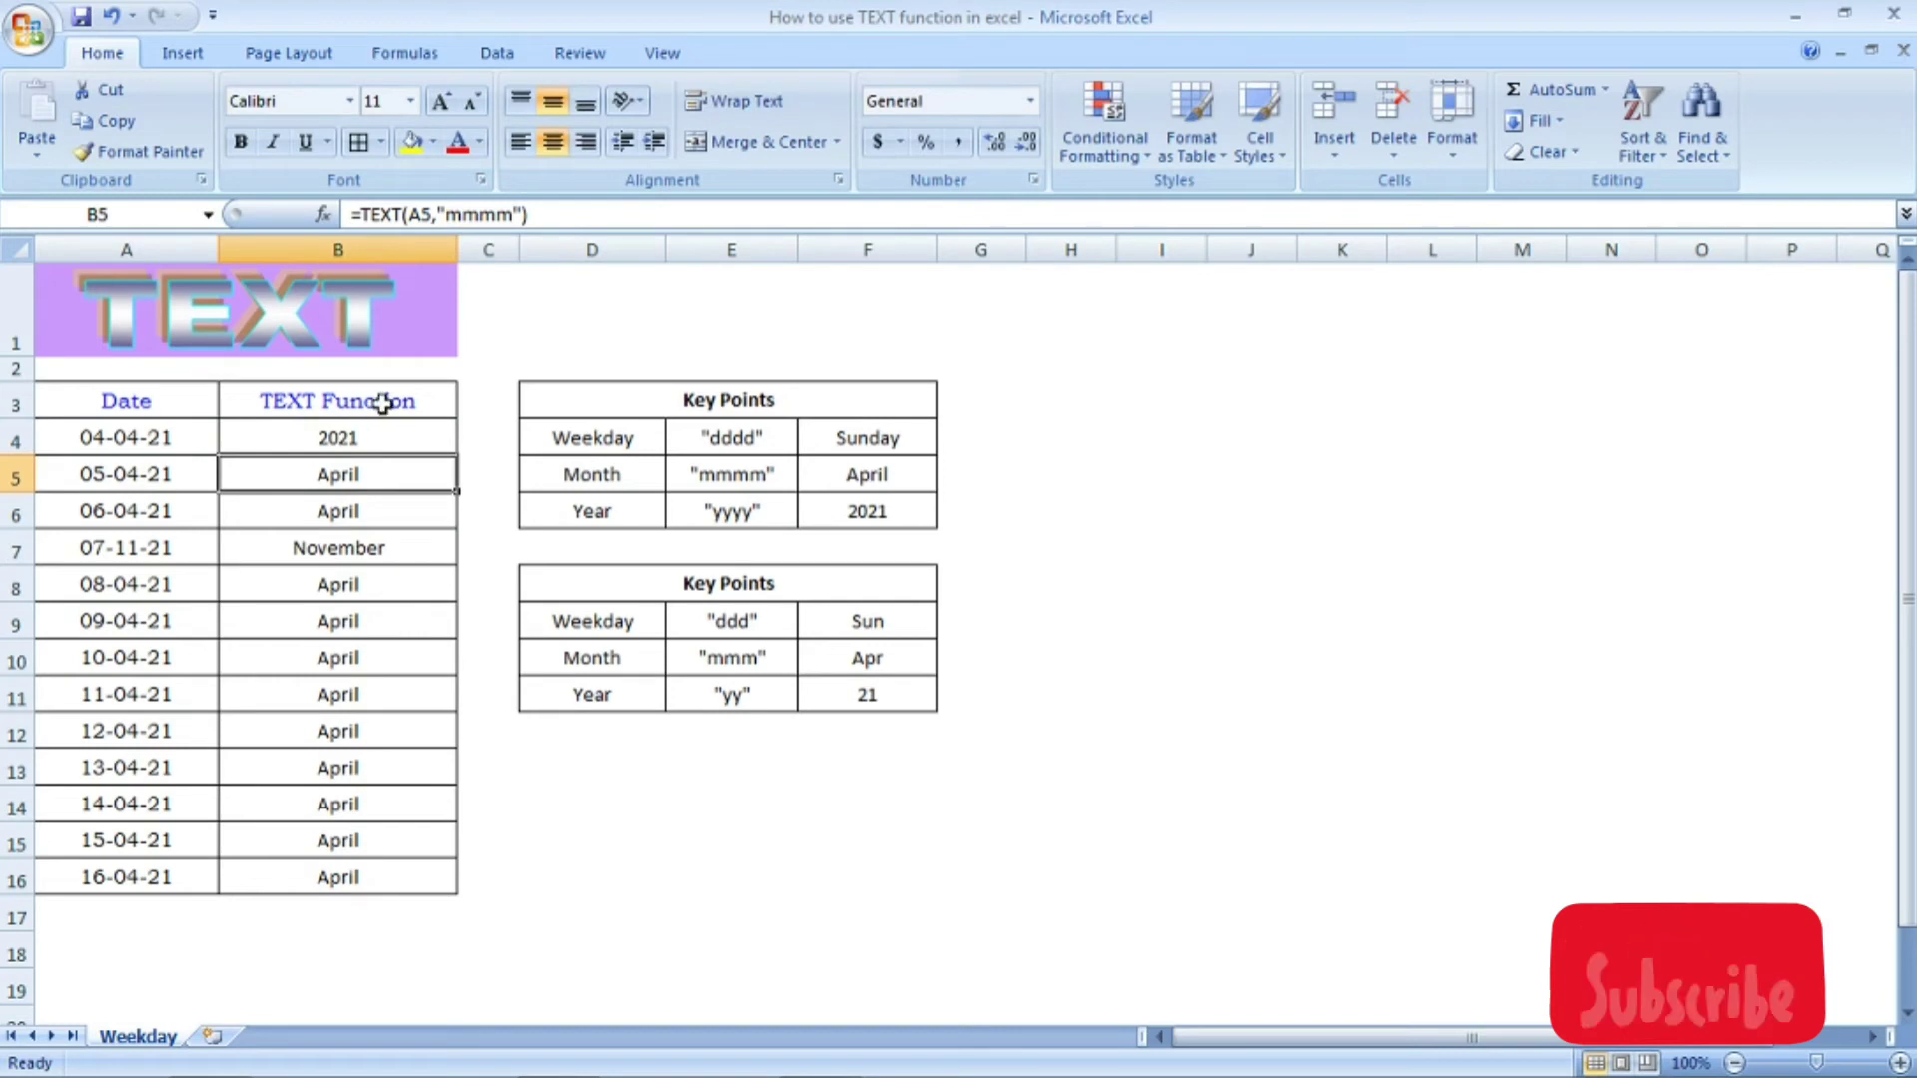
pyautogui.click(389, 440)
pyautogui.doubleClick(456, 454)
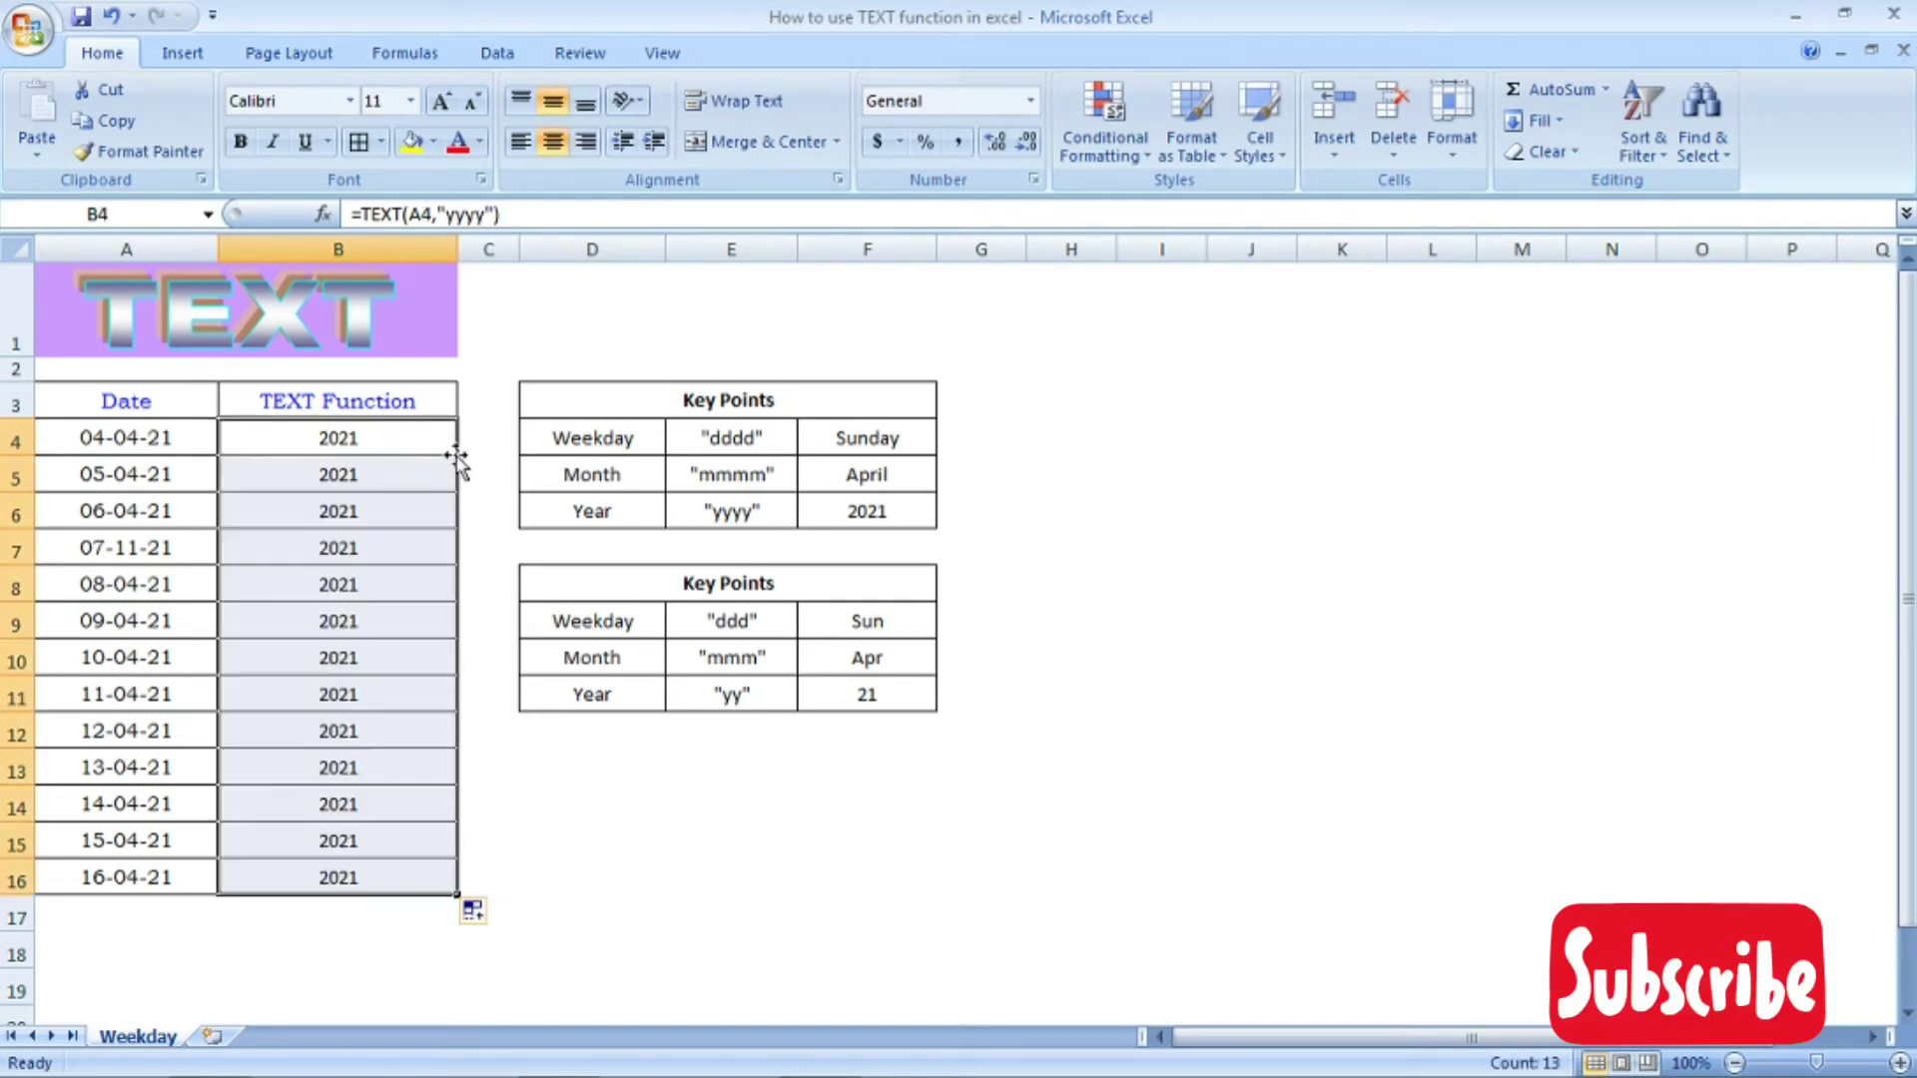
# Edit A10's date to 10-04-2018 and verify B10 now returns 2018.
pyautogui.click(163, 653)
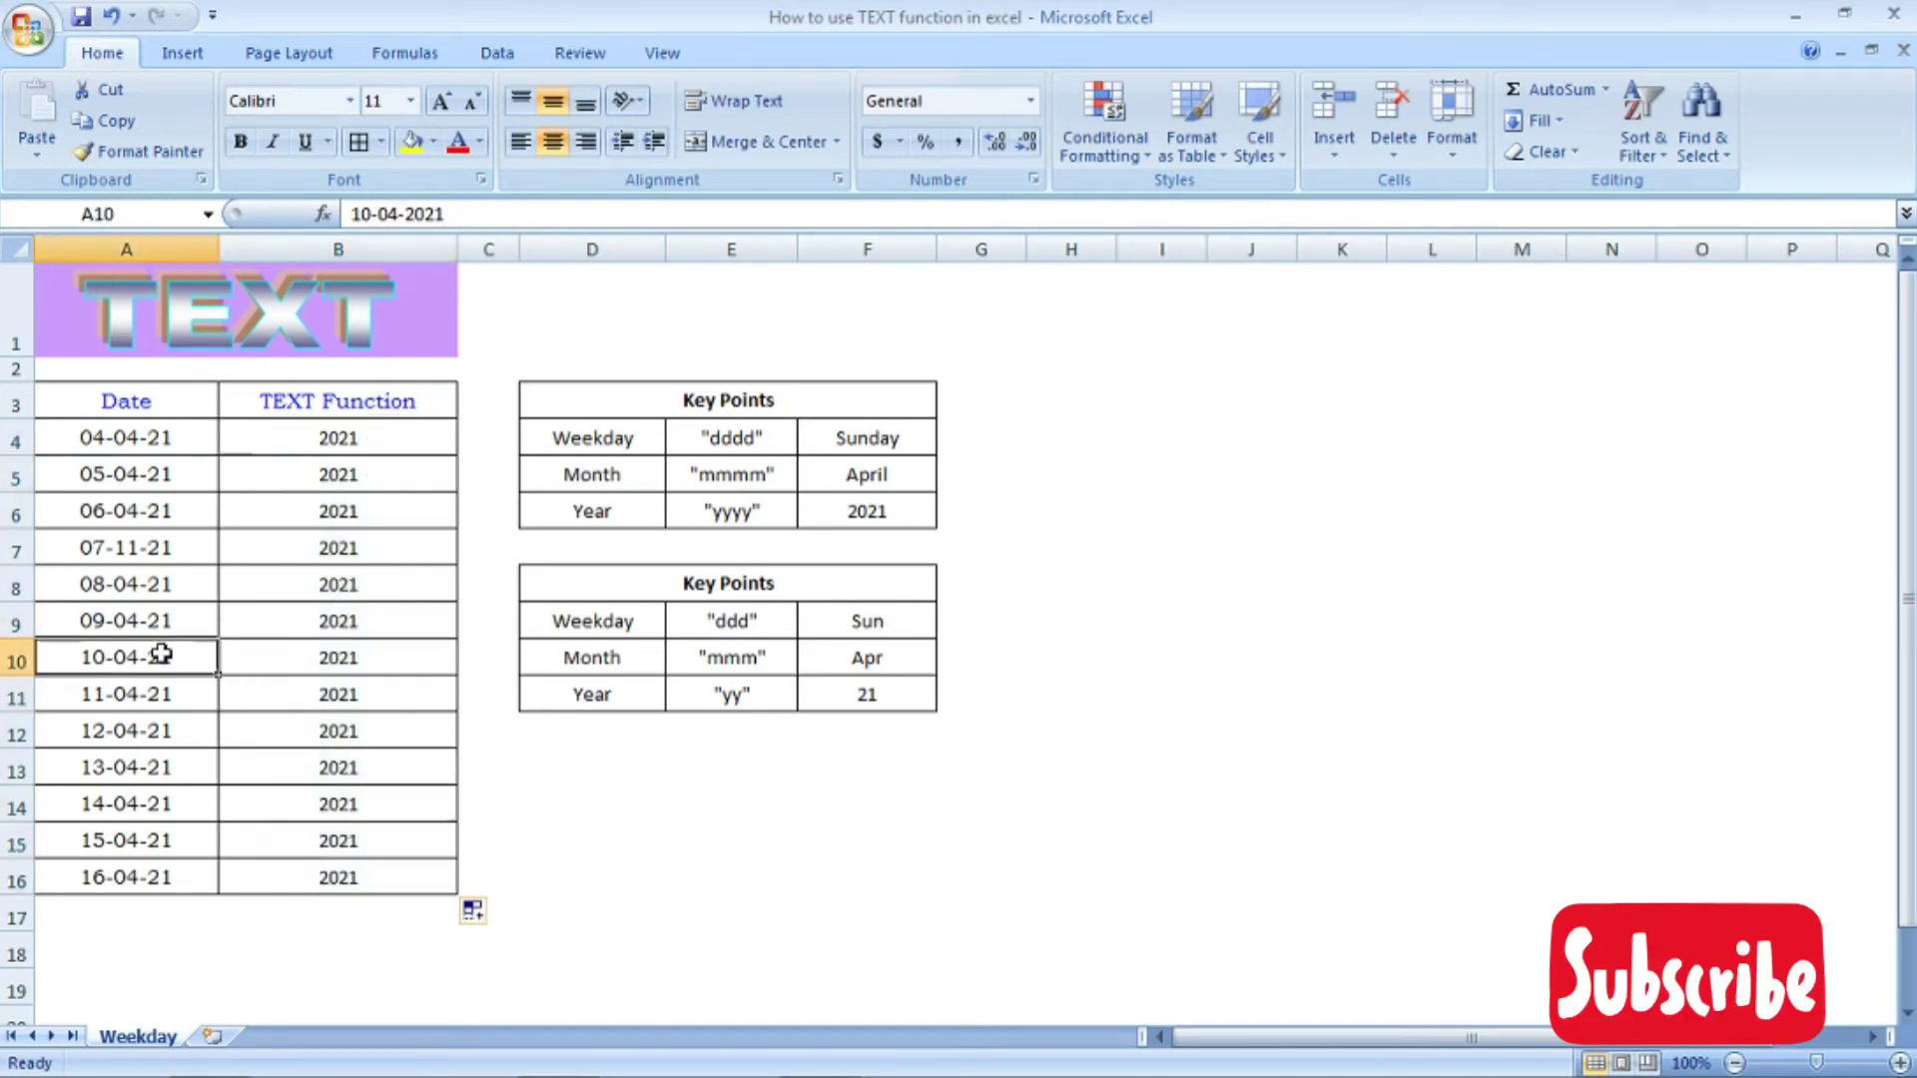
pyautogui.click(501, 215)
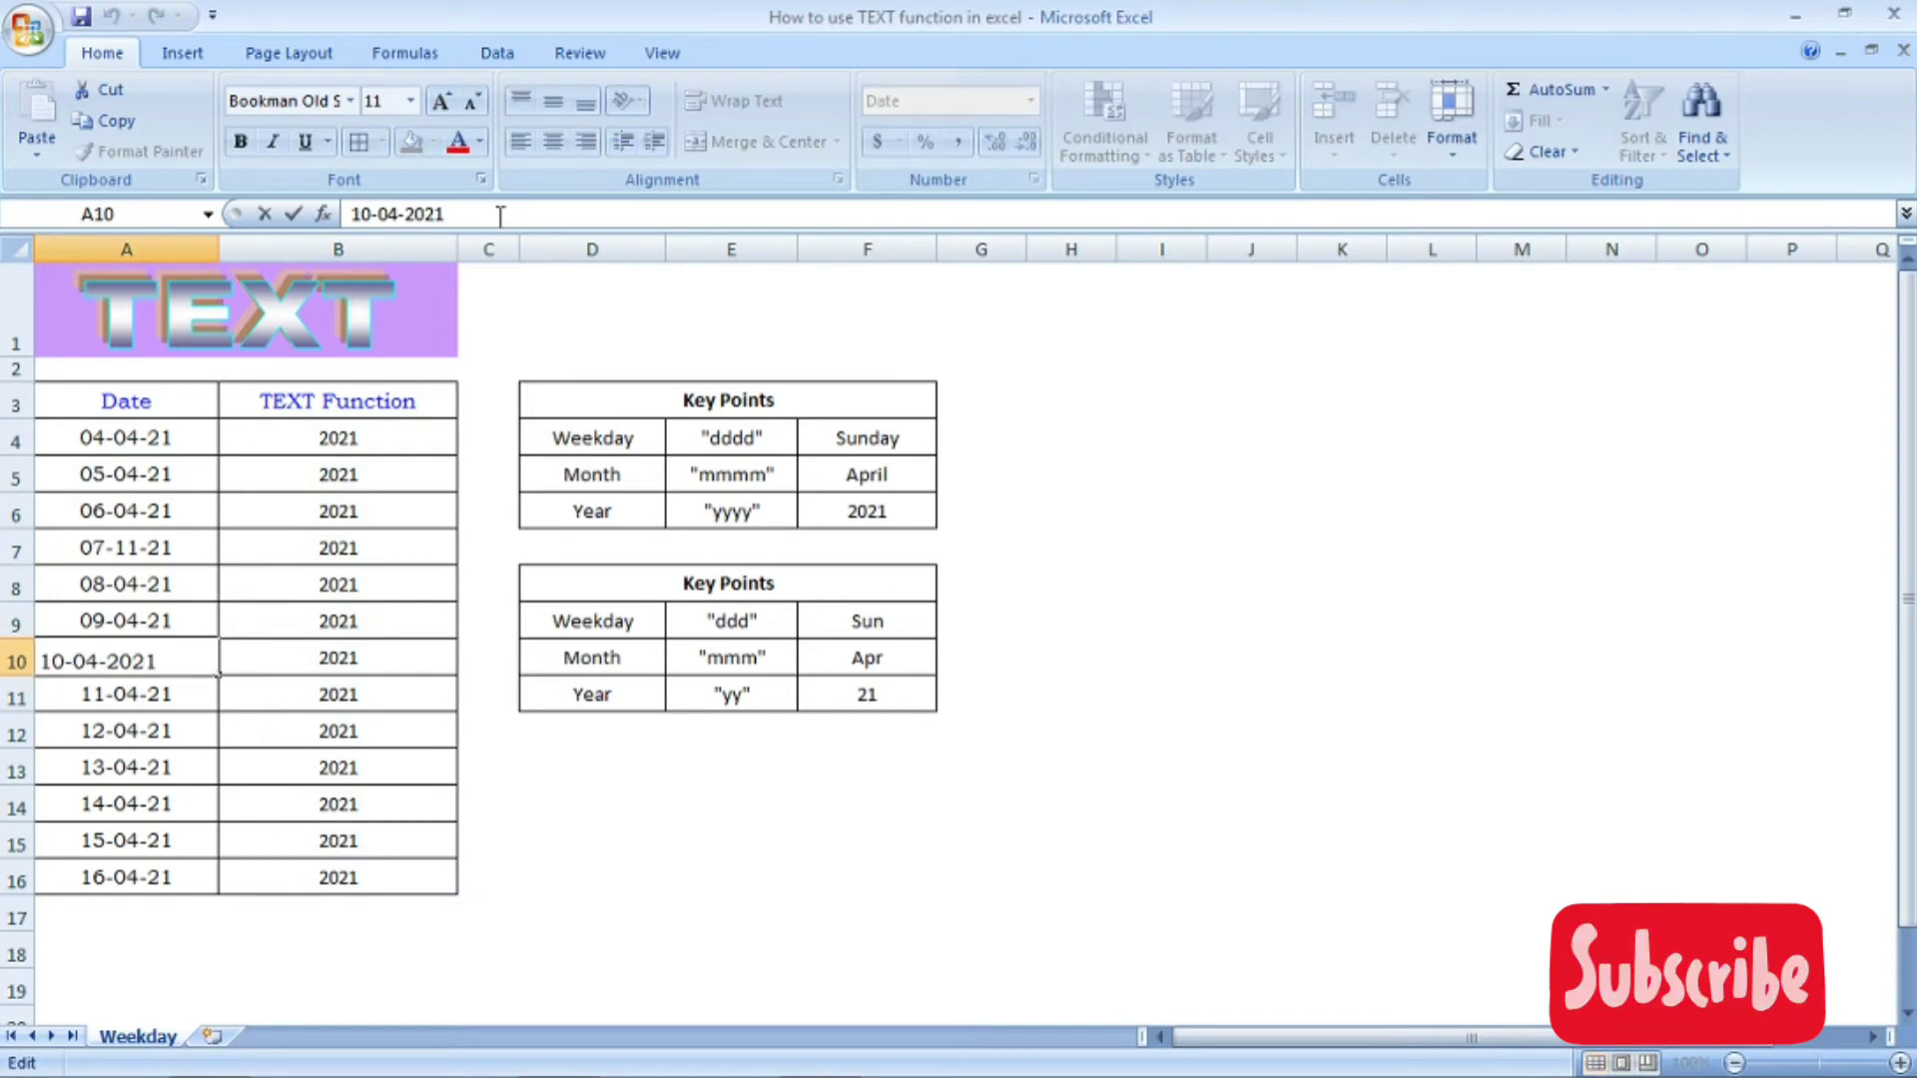
pyautogui.press('BackSpace')
pyautogui.press('BackSpace')
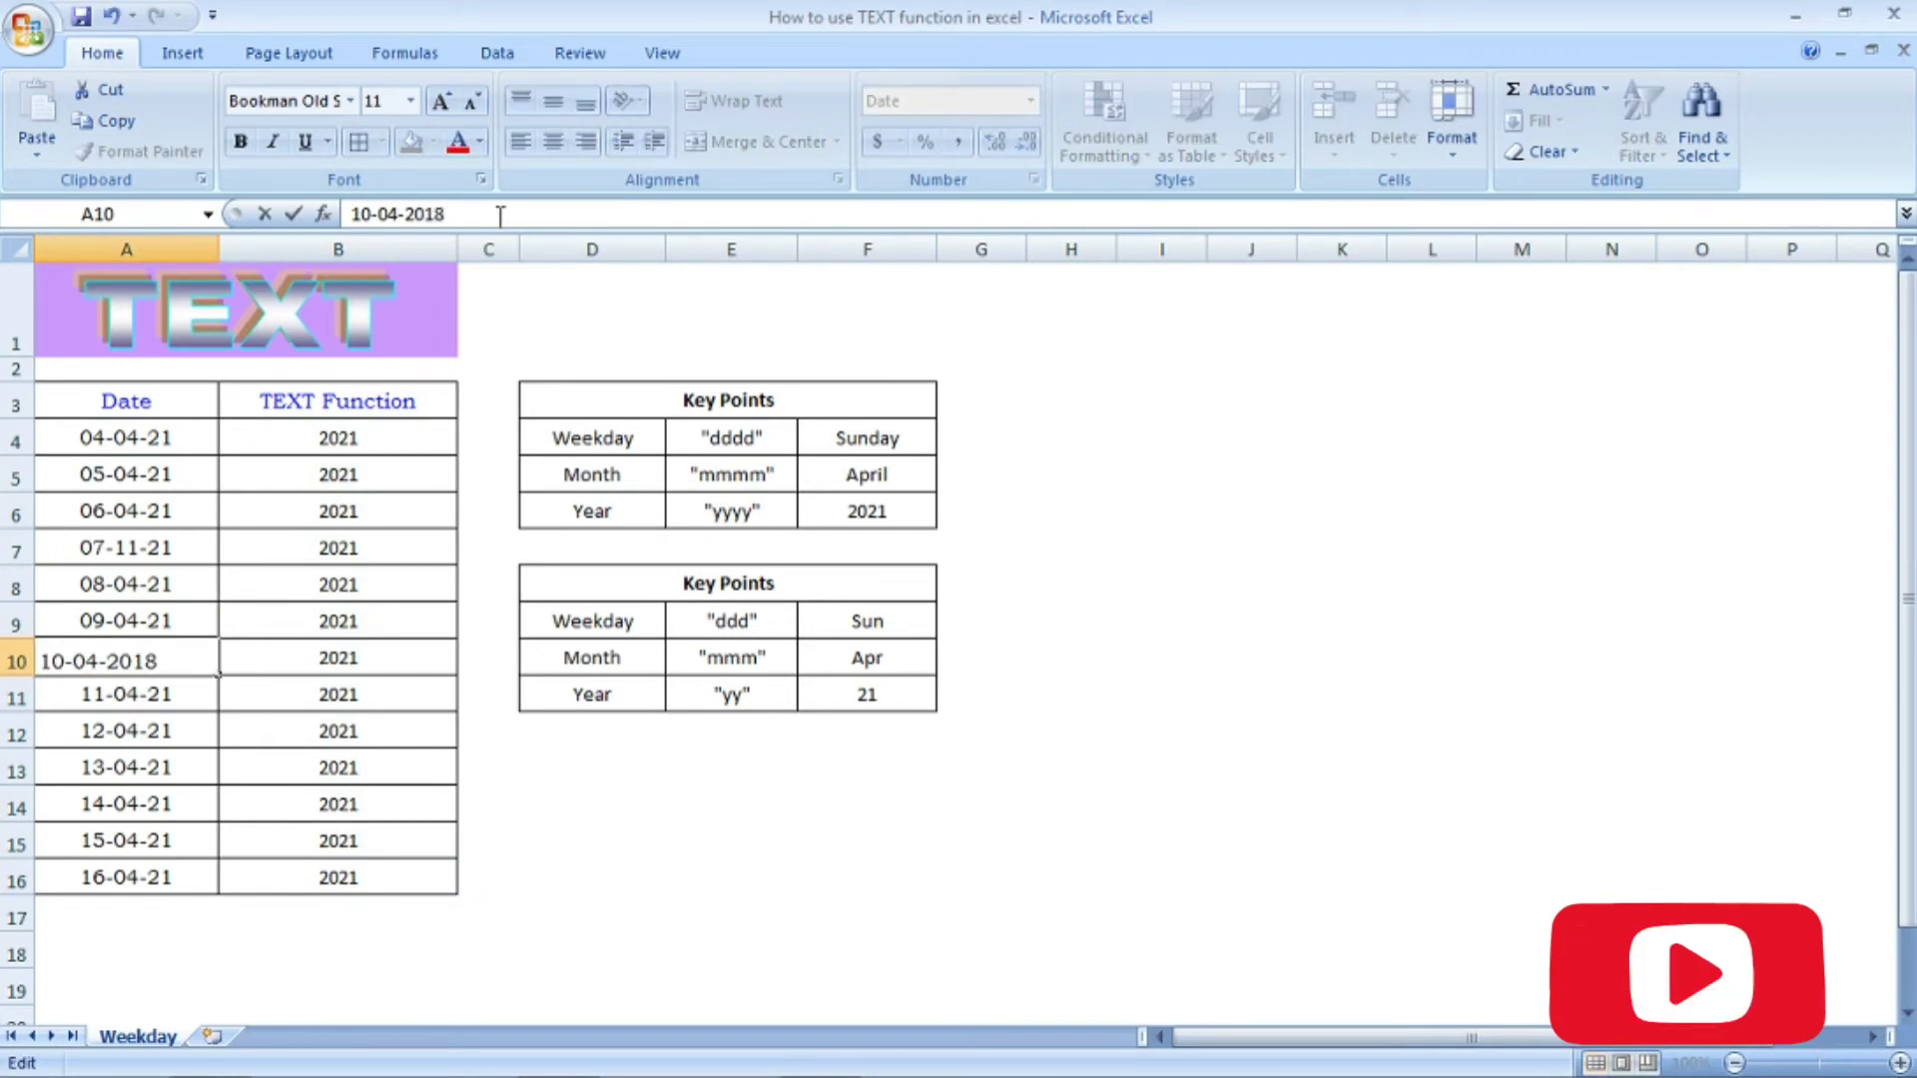
pyautogui.press('Return')
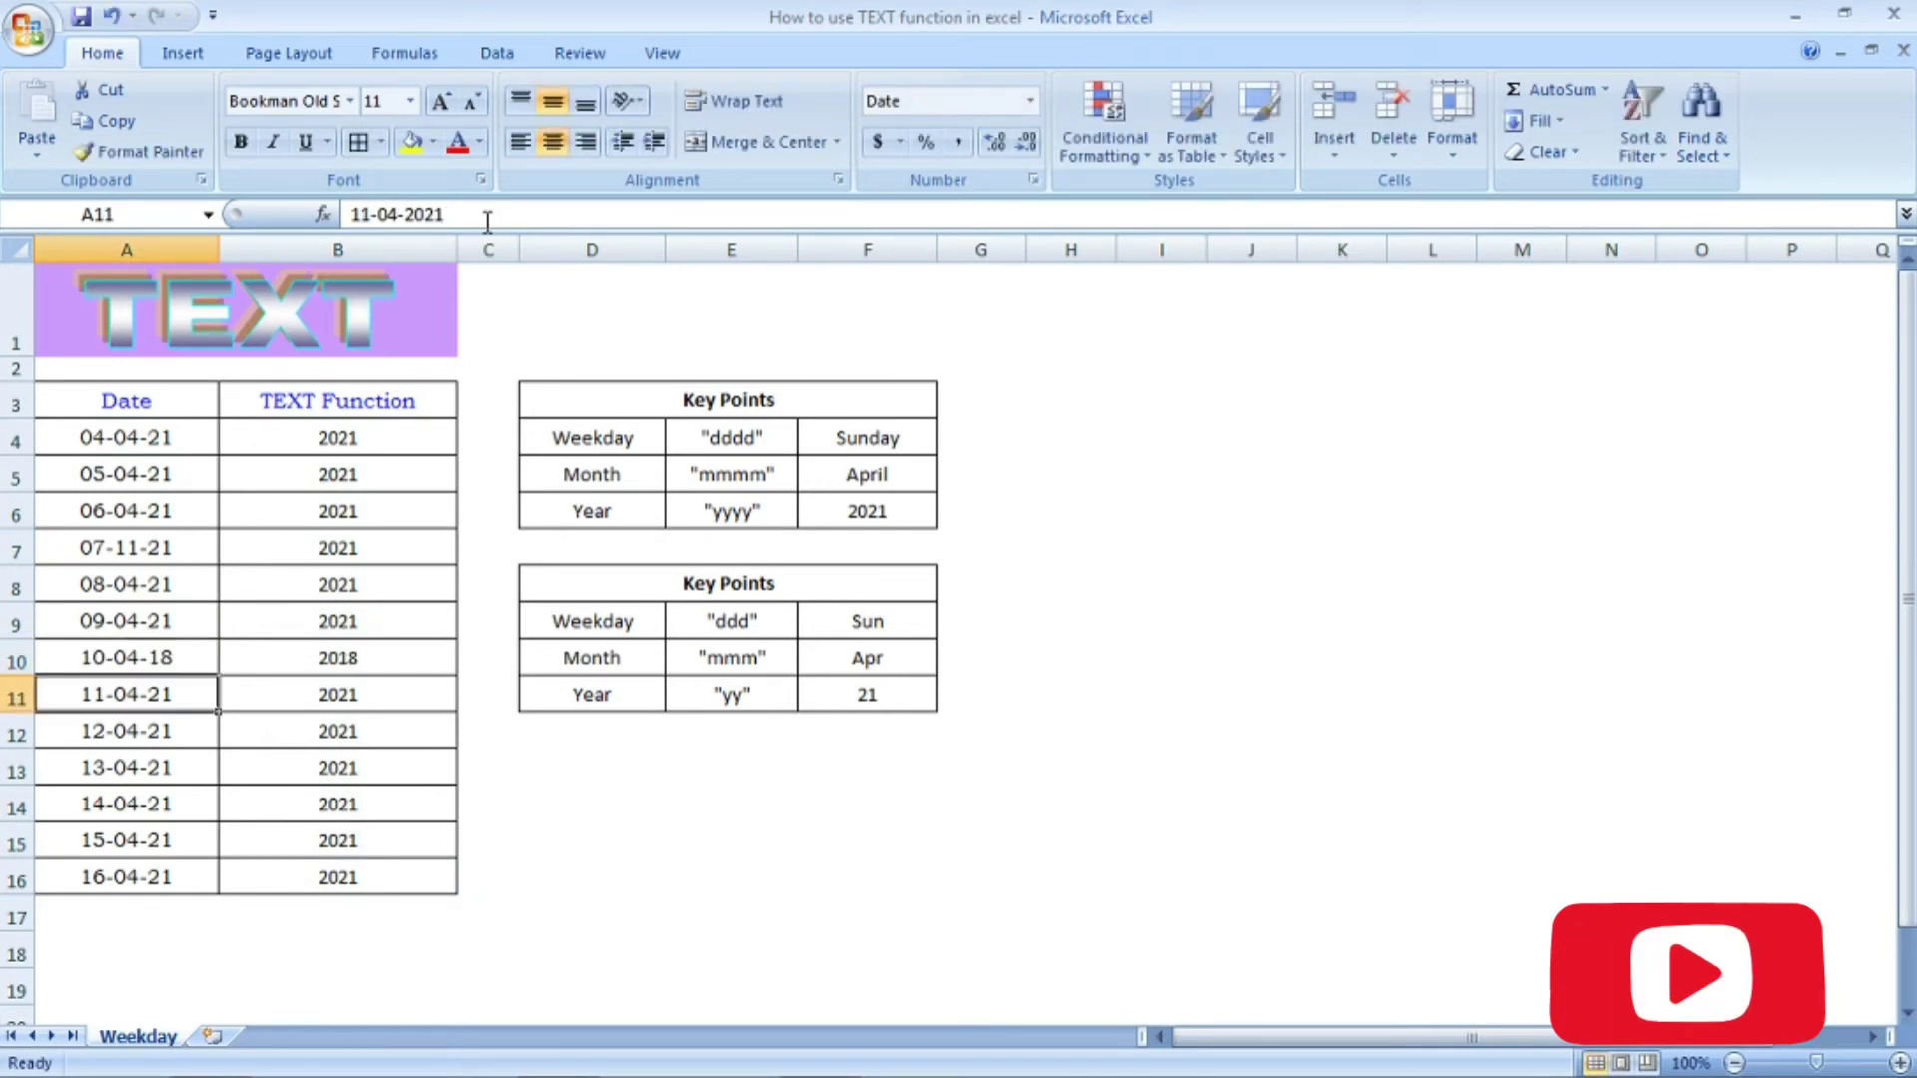
pyautogui.click(365, 658)
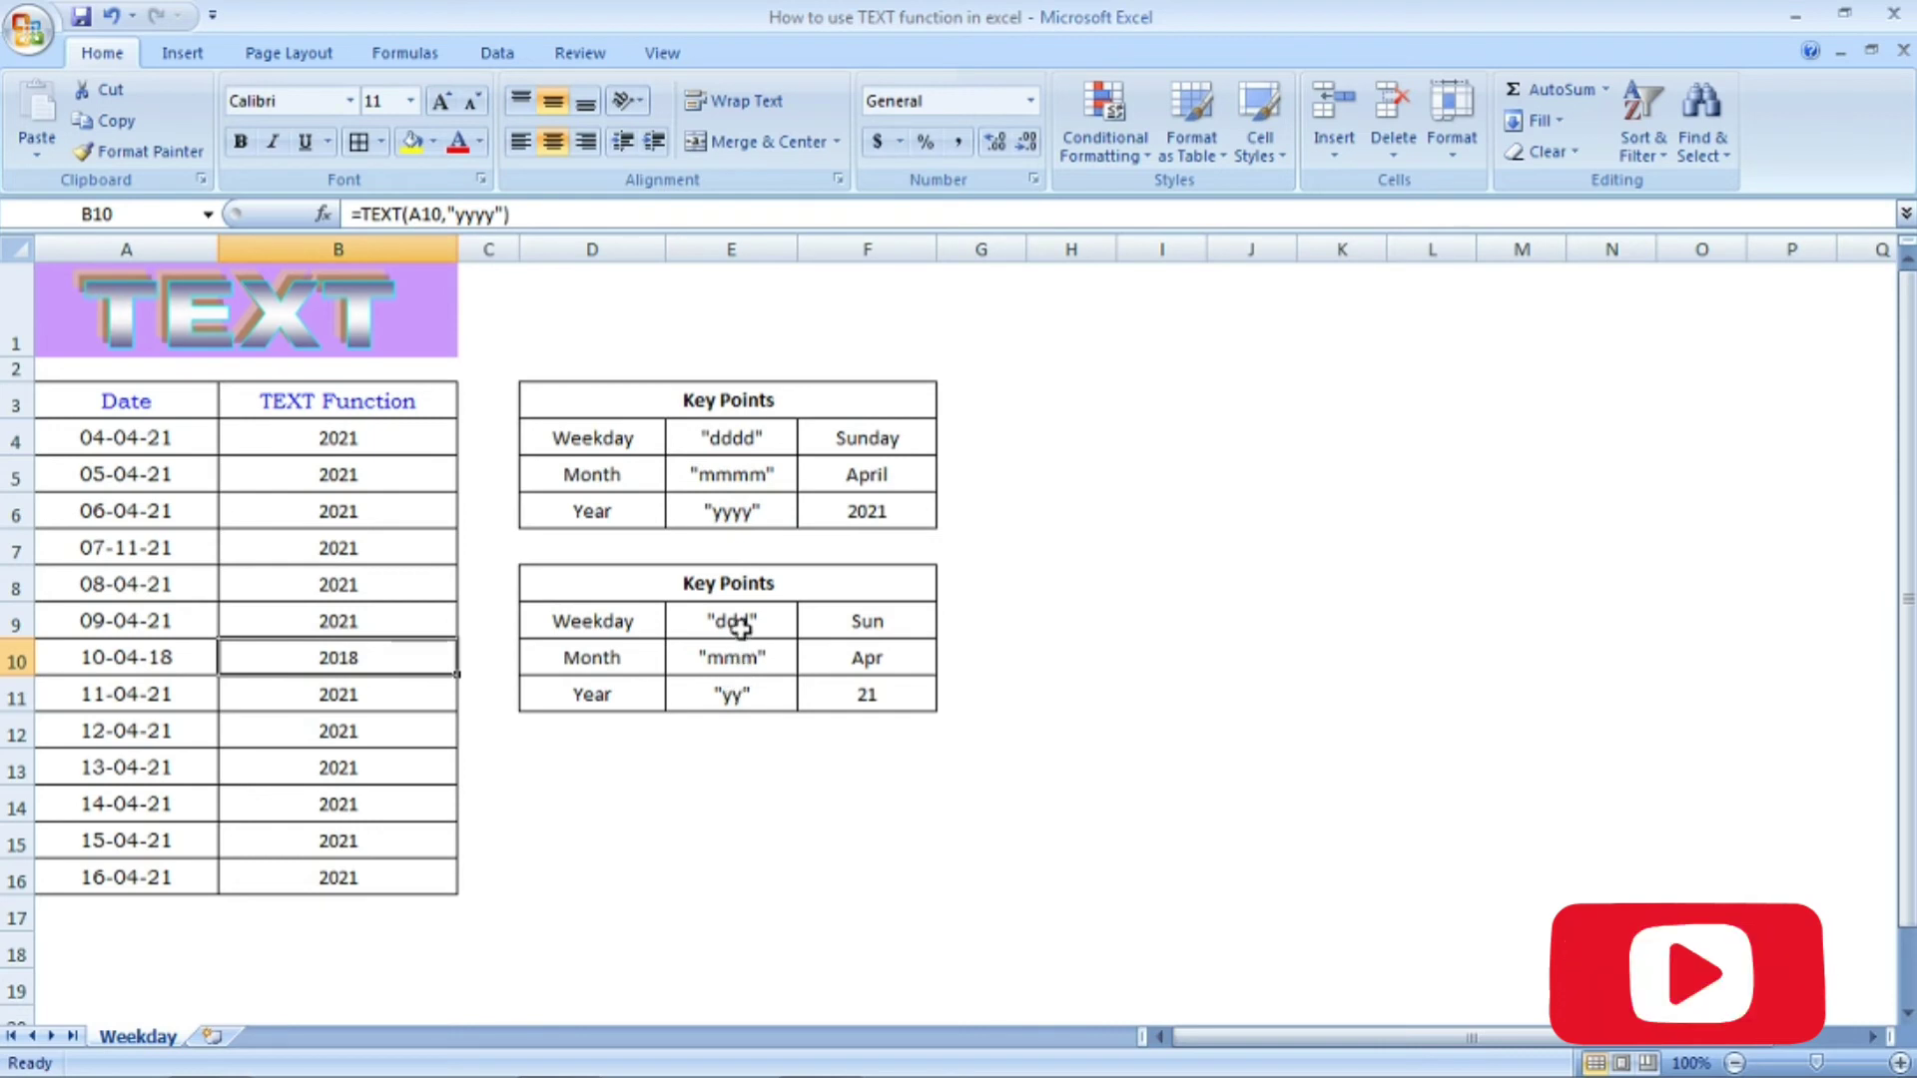
pyautogui.click(890, 660)
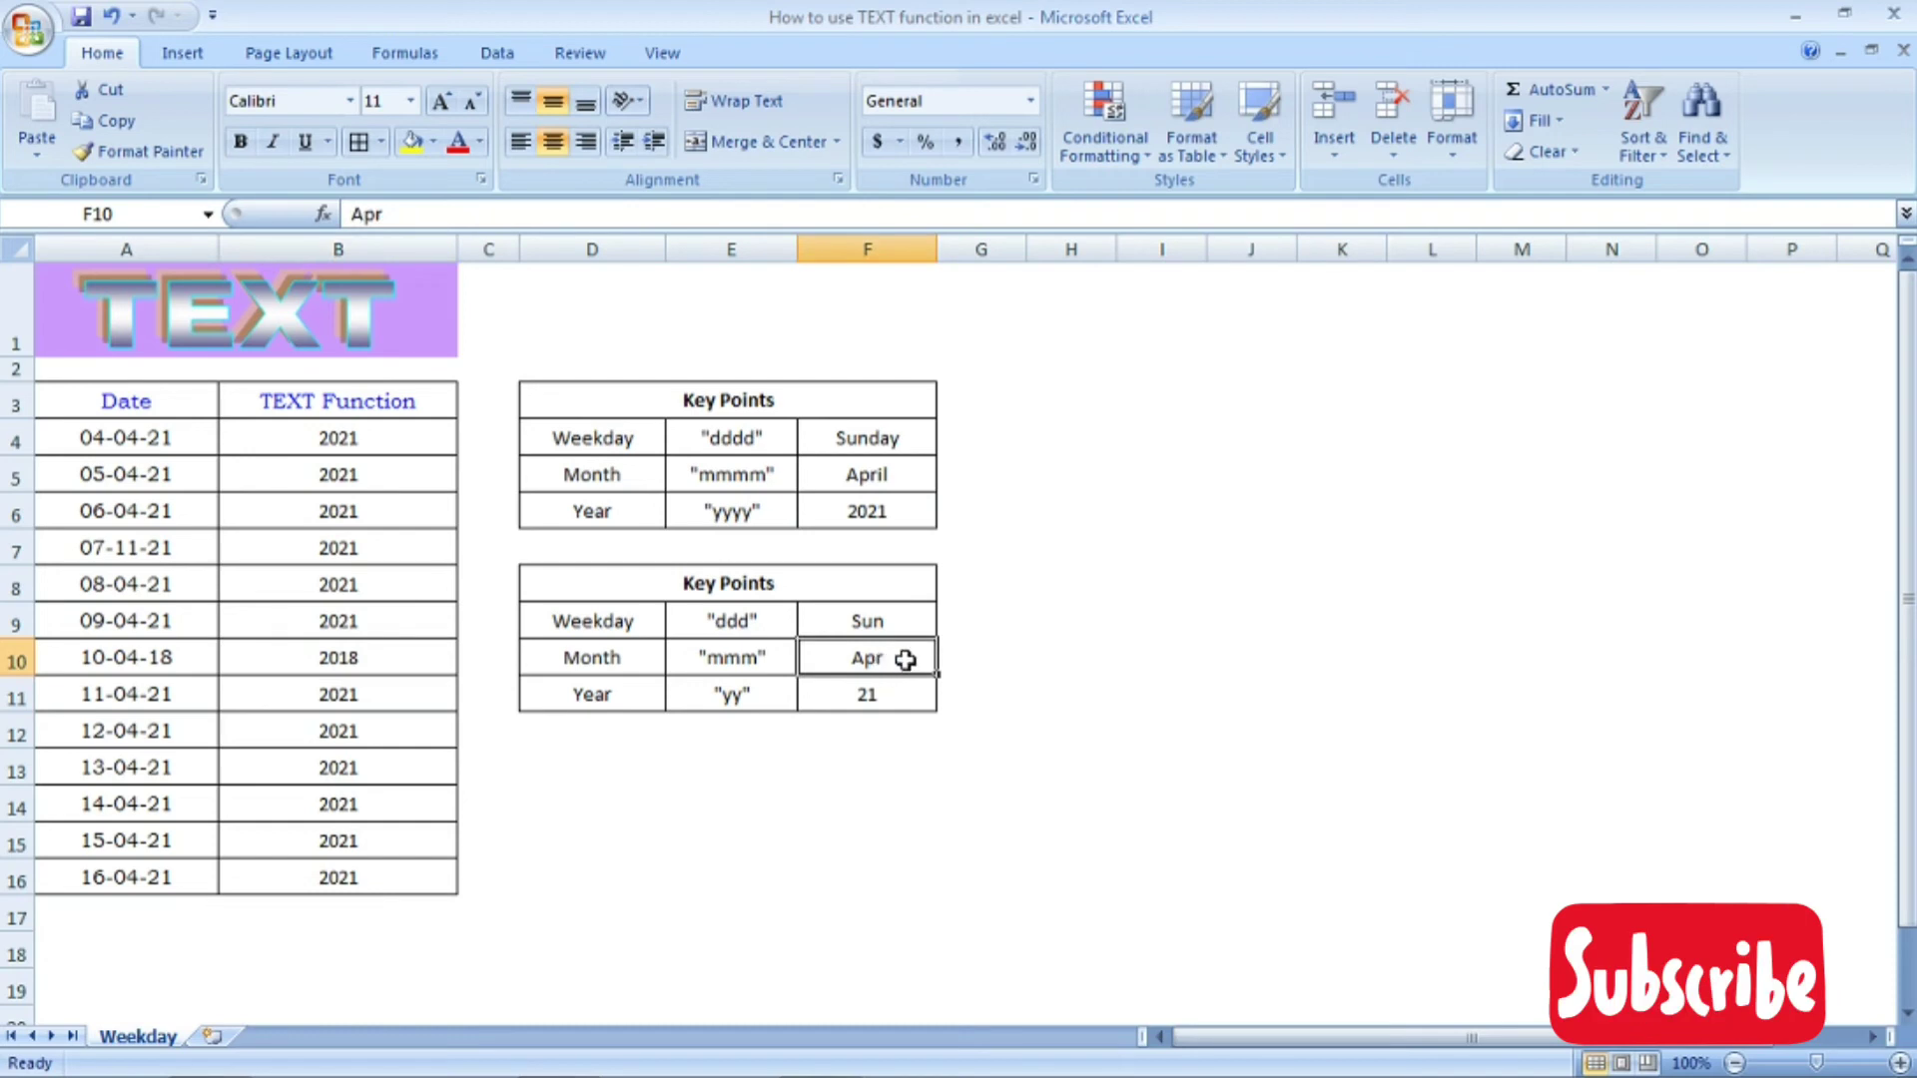
pyautogui.click(770, 696)
pyautogui.click(895, 693)
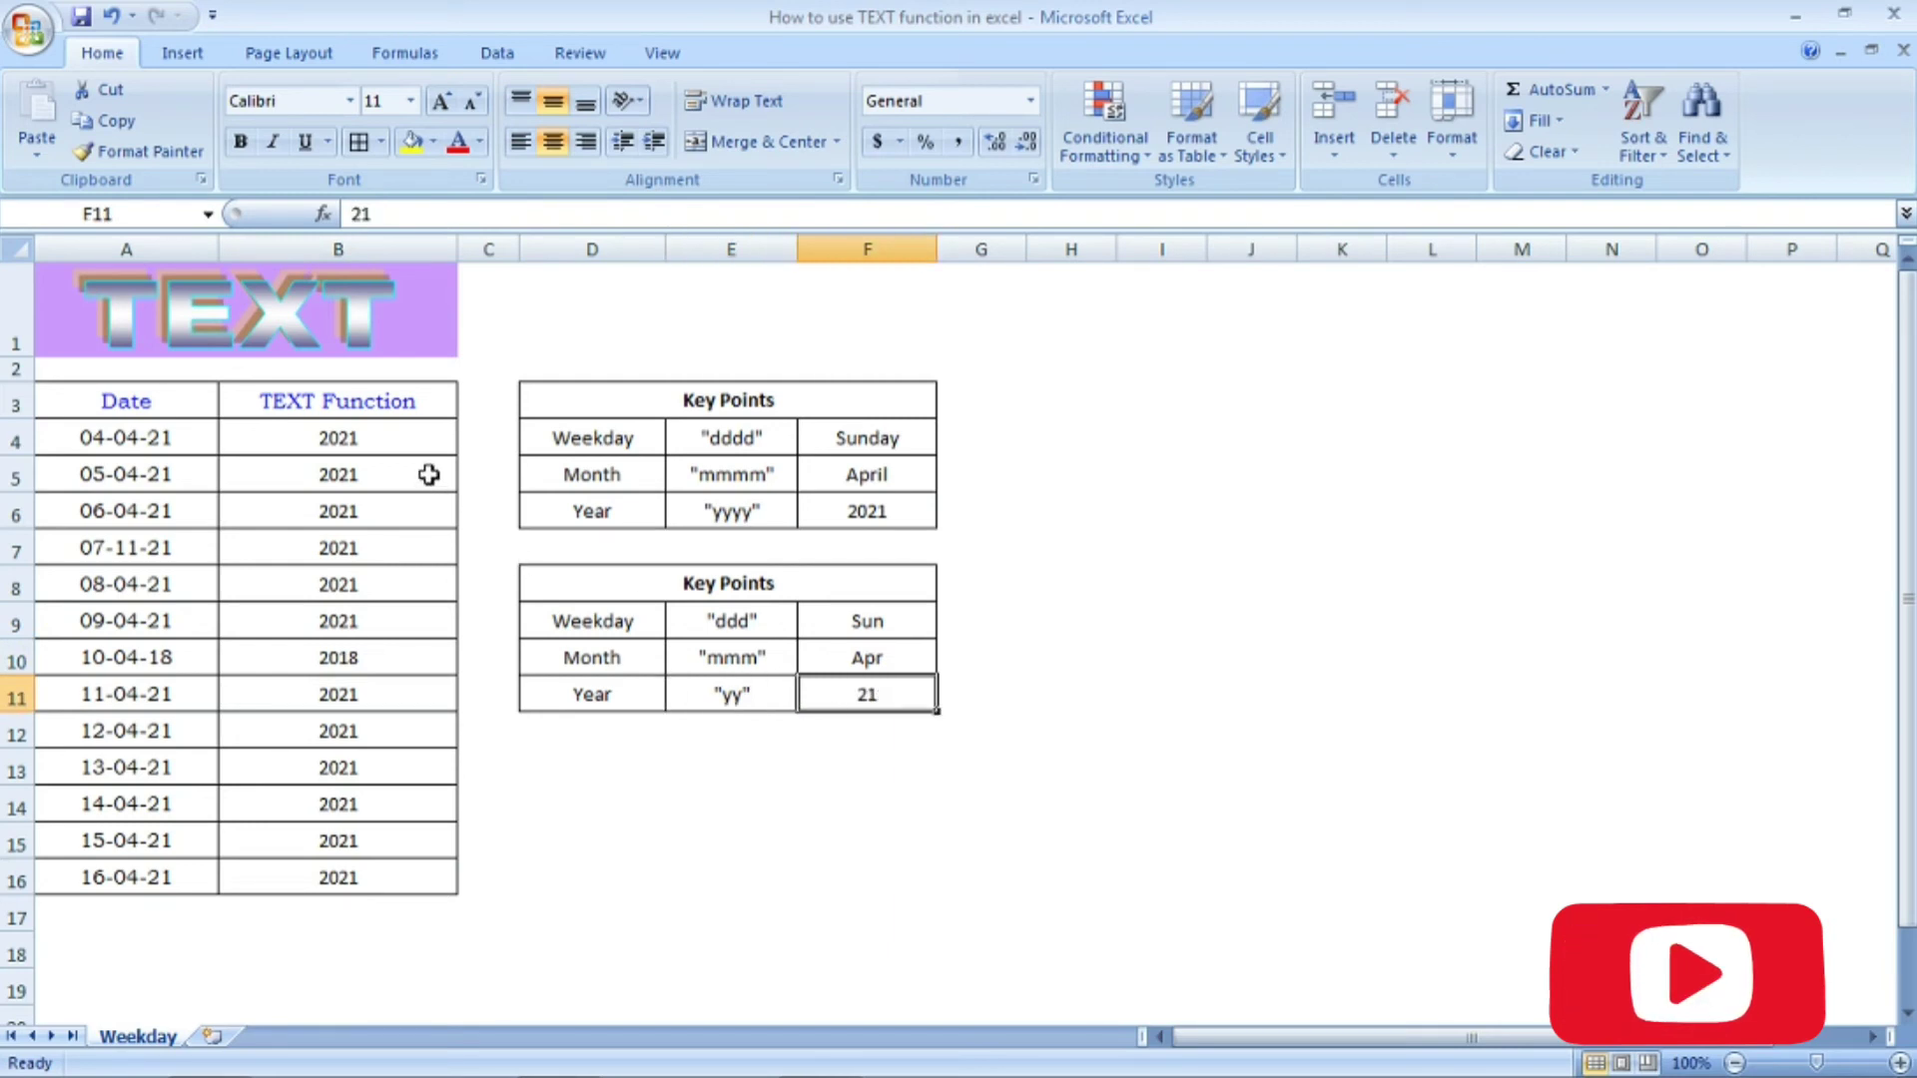
pyautogui.click(416, 437)
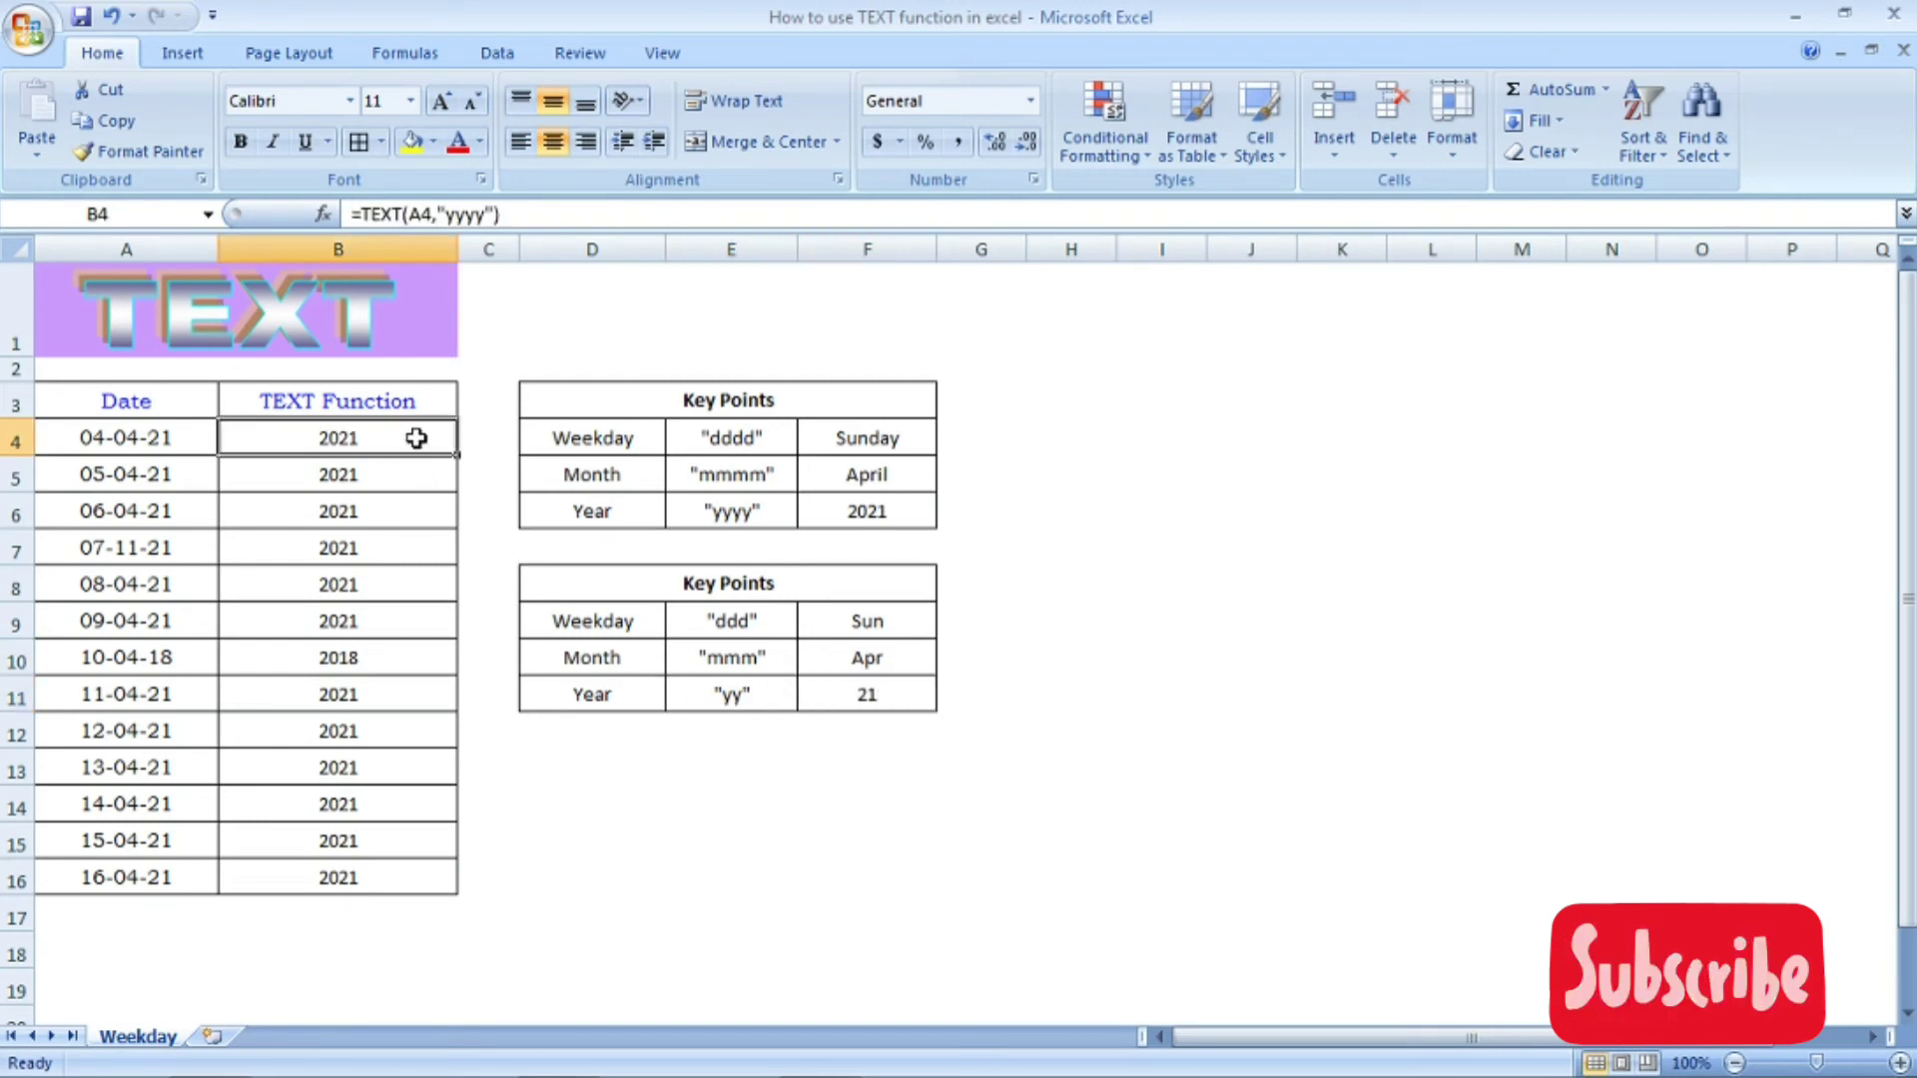
# Change B4's format code to "ddd" and fill the formula down through B16.
pyautogui.click(484, 214)
pyautogui.press('BackSpace')
pyautogui.press('BackSpace')
pyautogui.press('BackSpace')
pyautogui.press('BackSpace')
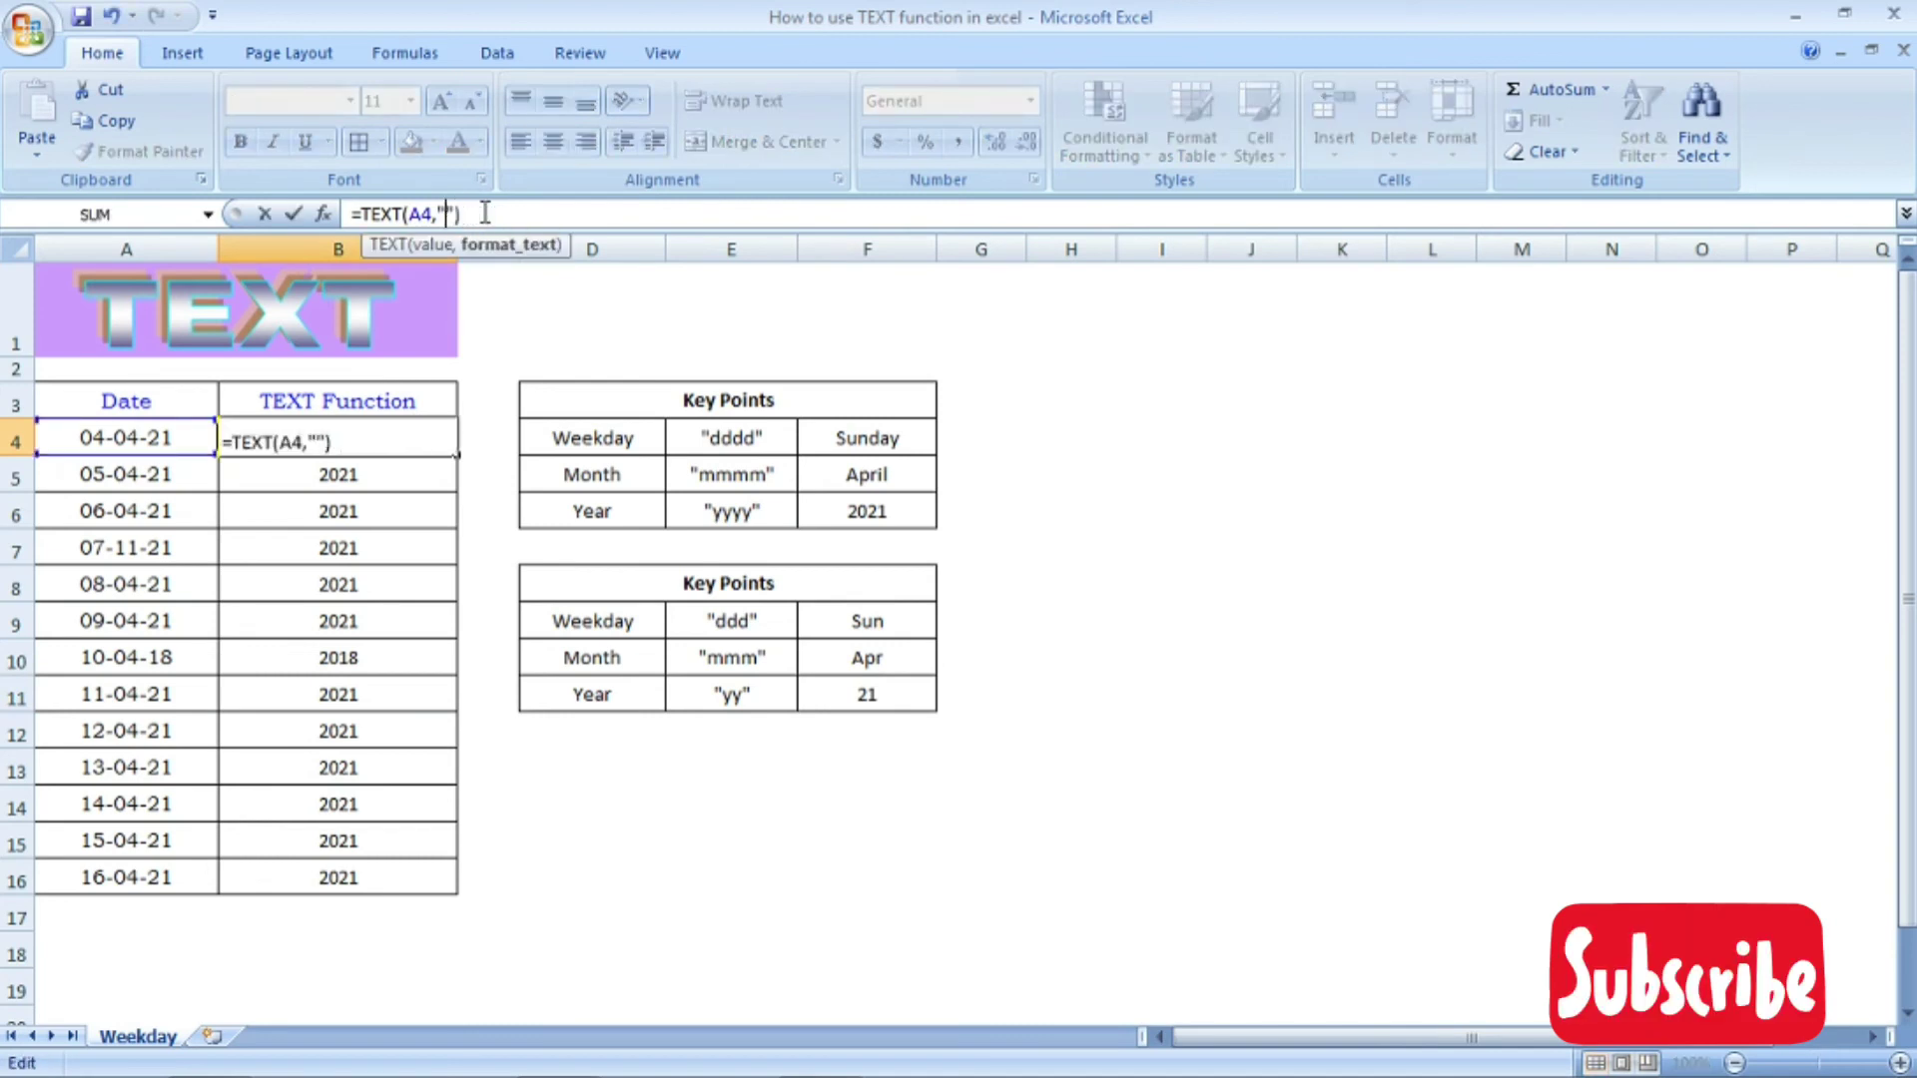
pyautogui.write('ddd')
pyautogui.press('Return')
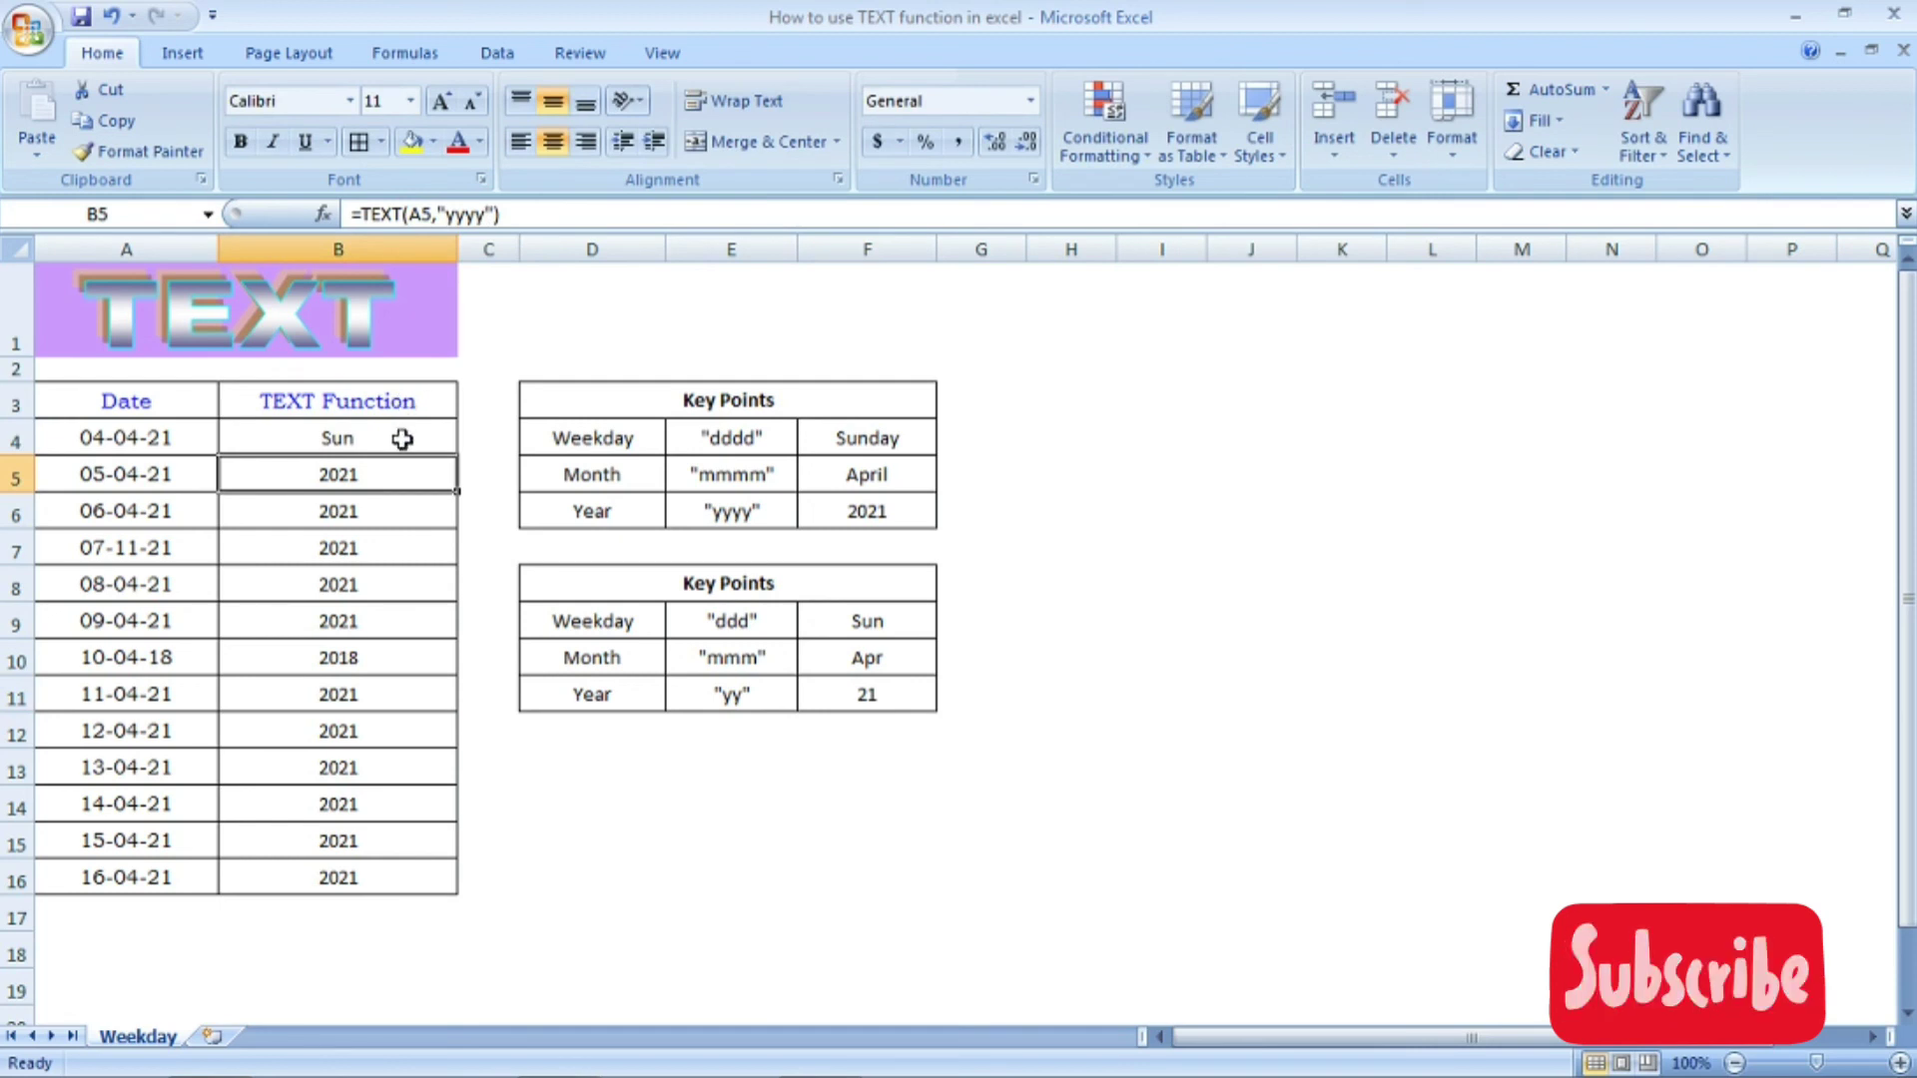
pyautogui.click(397, 436)
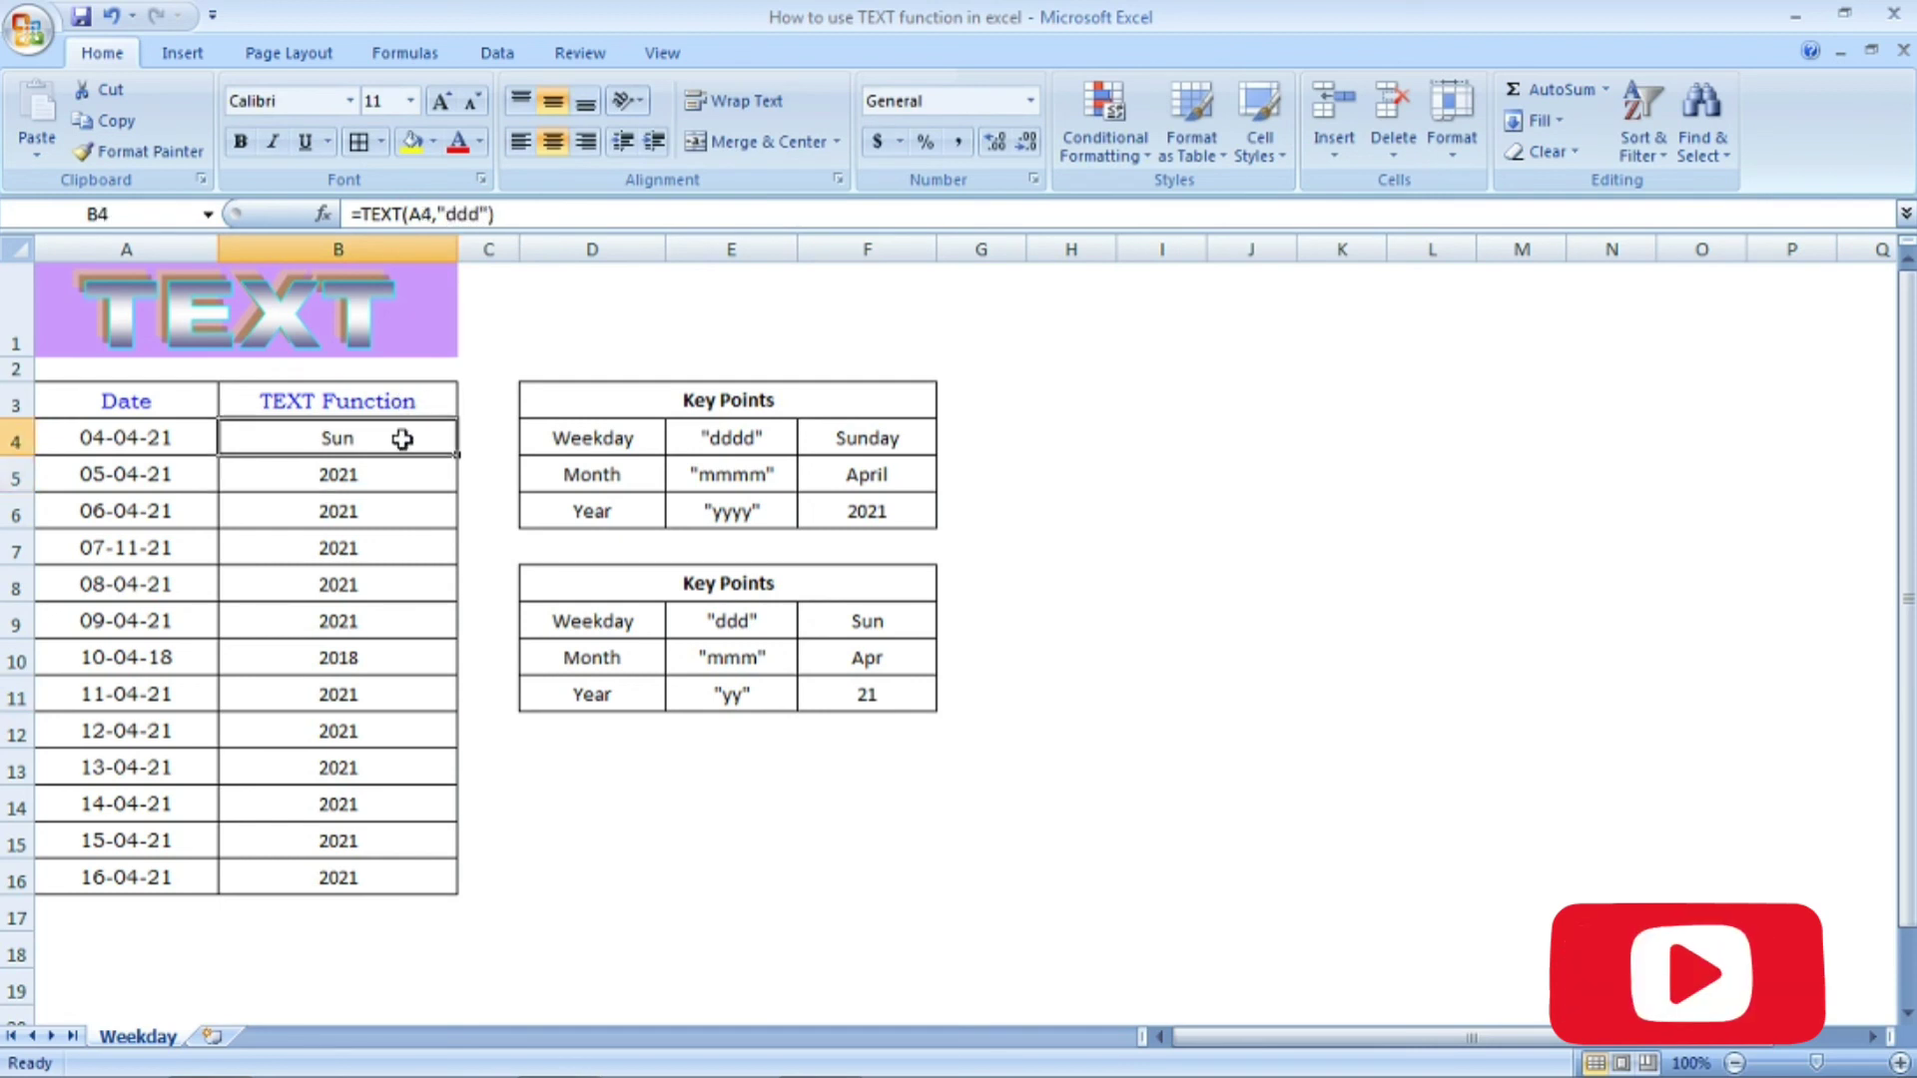
pyautogui.doubleClick(458, 458)
# Check the short weekday results in B5, B6, B8, B10 and B12.
pyautogui.click(367, 474)
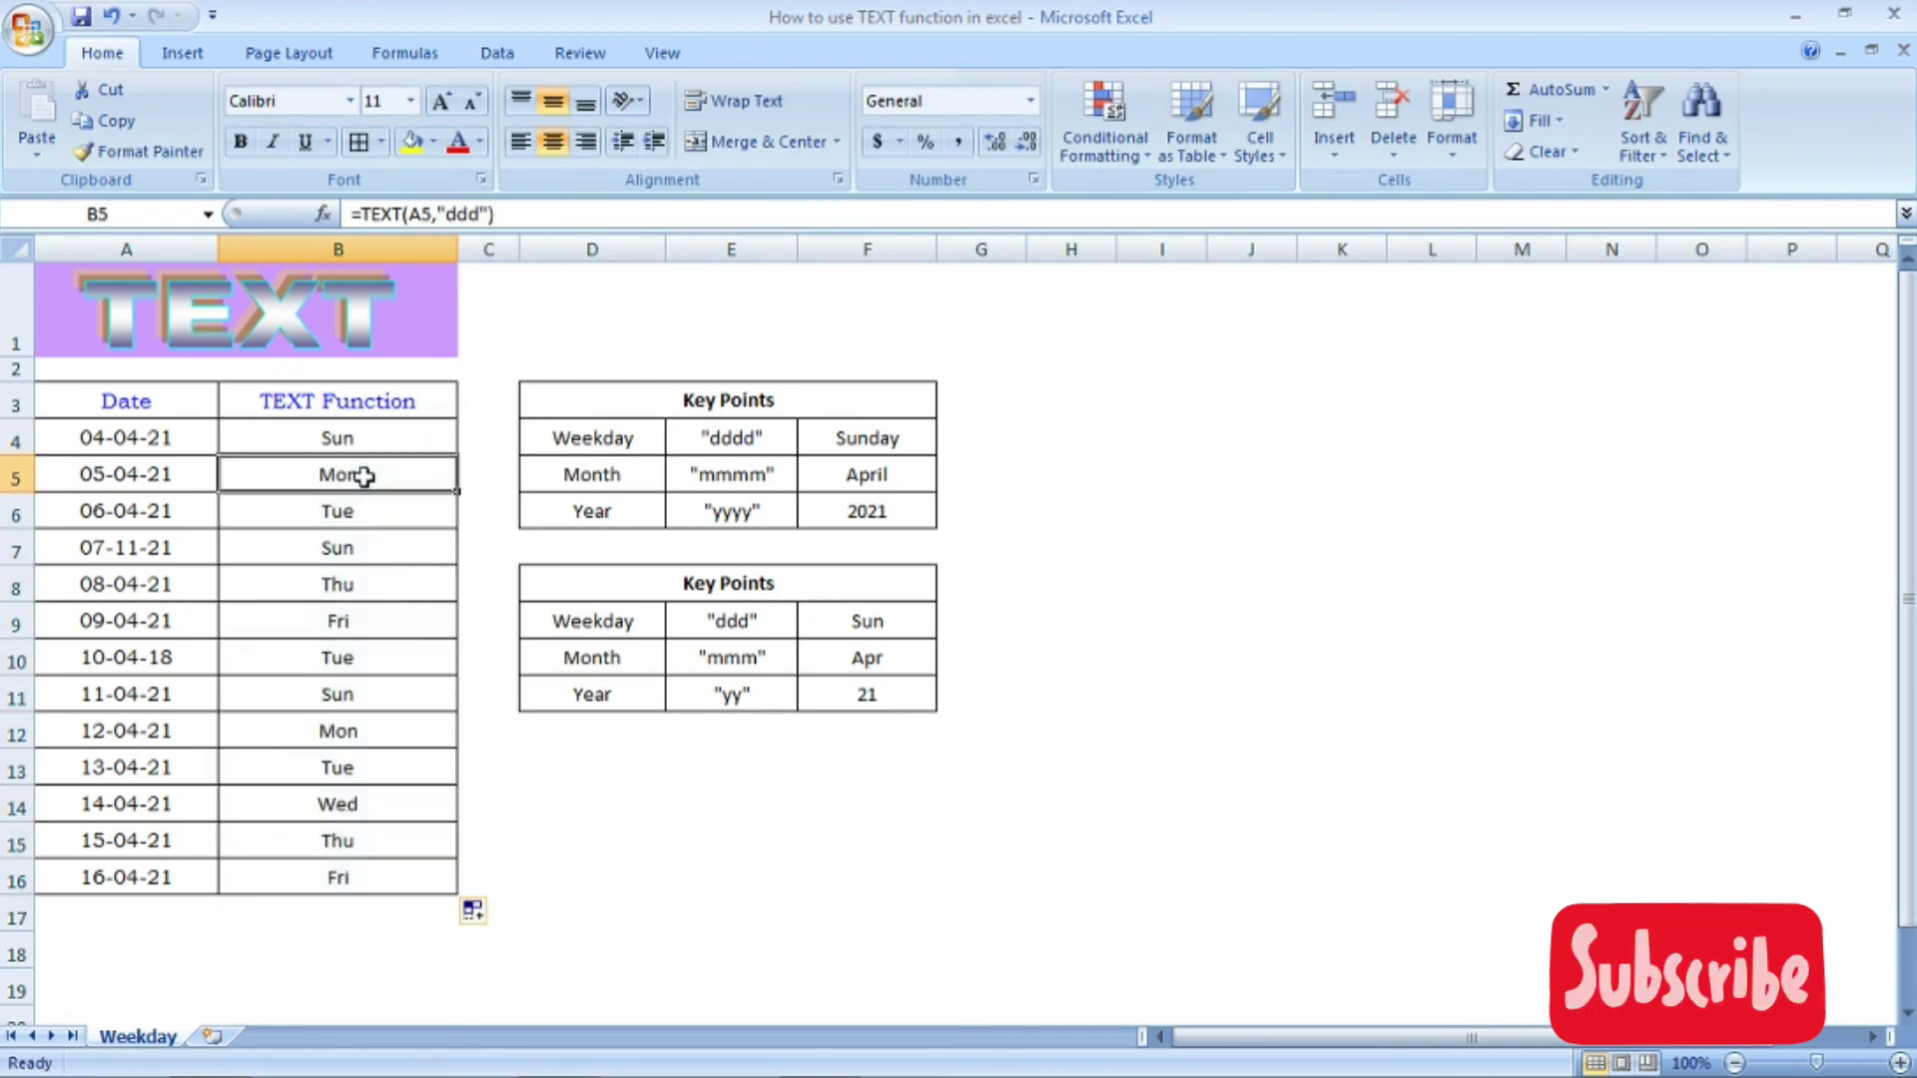
pyautogui.click(345, 527)
pyautogui.click(342, 579)
pyautogui.click(318, 647)
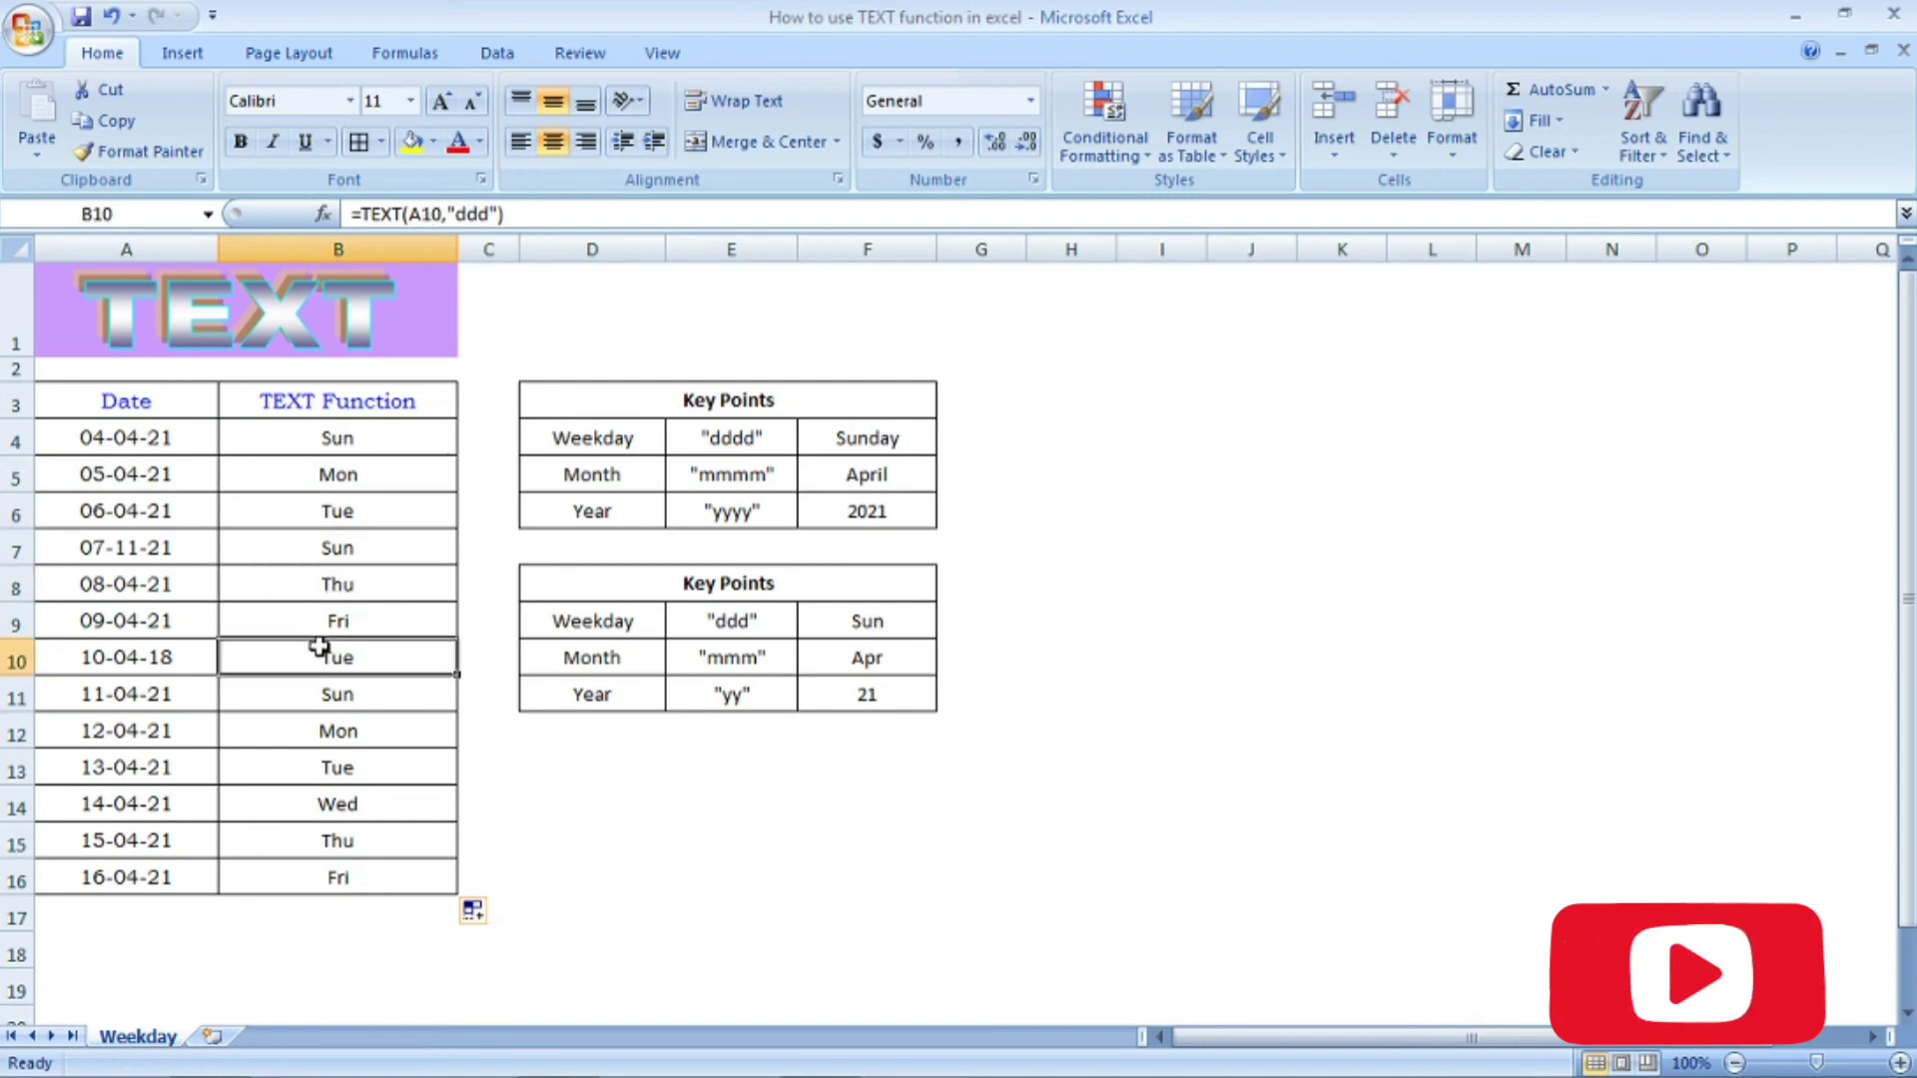
pyautogui.click(314, 717)
pyautogui.click(337, 654)
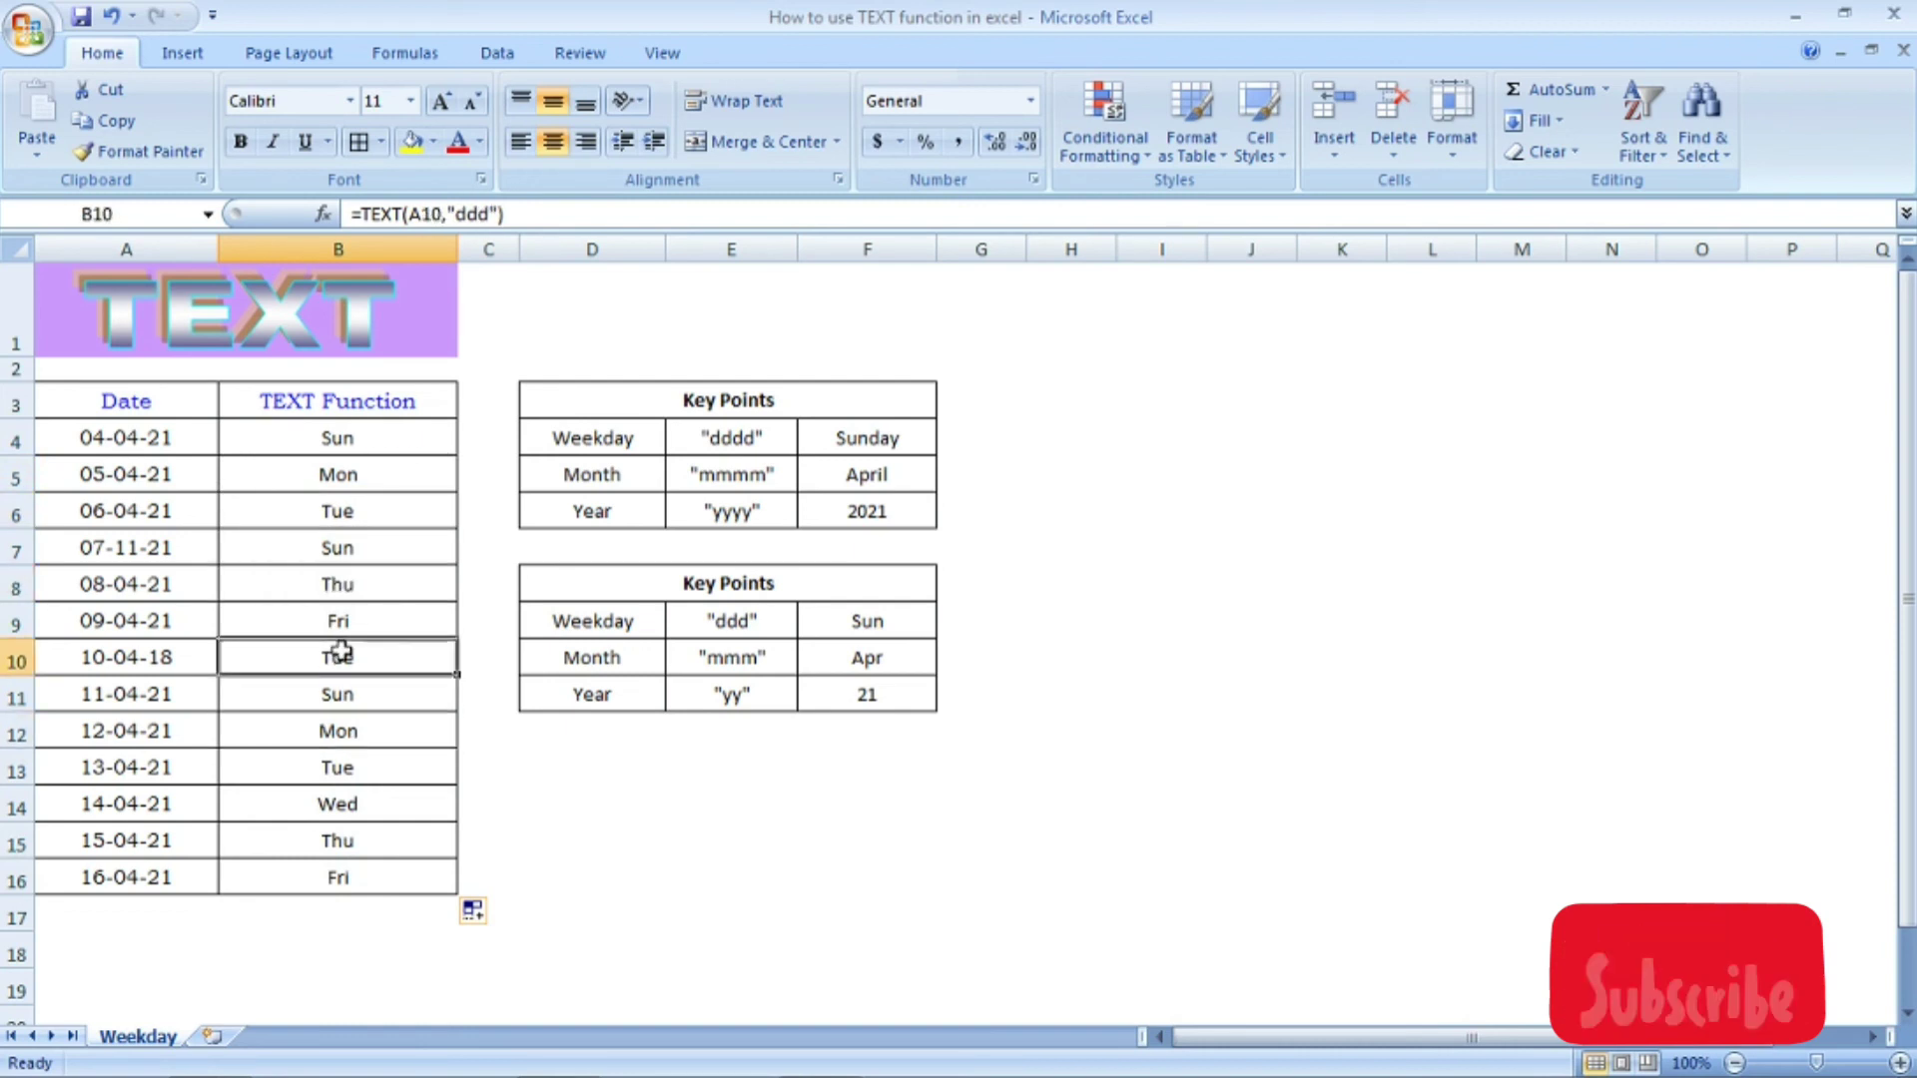
pyautogui.click(731, 659)
pyautogui.click(728, 699)
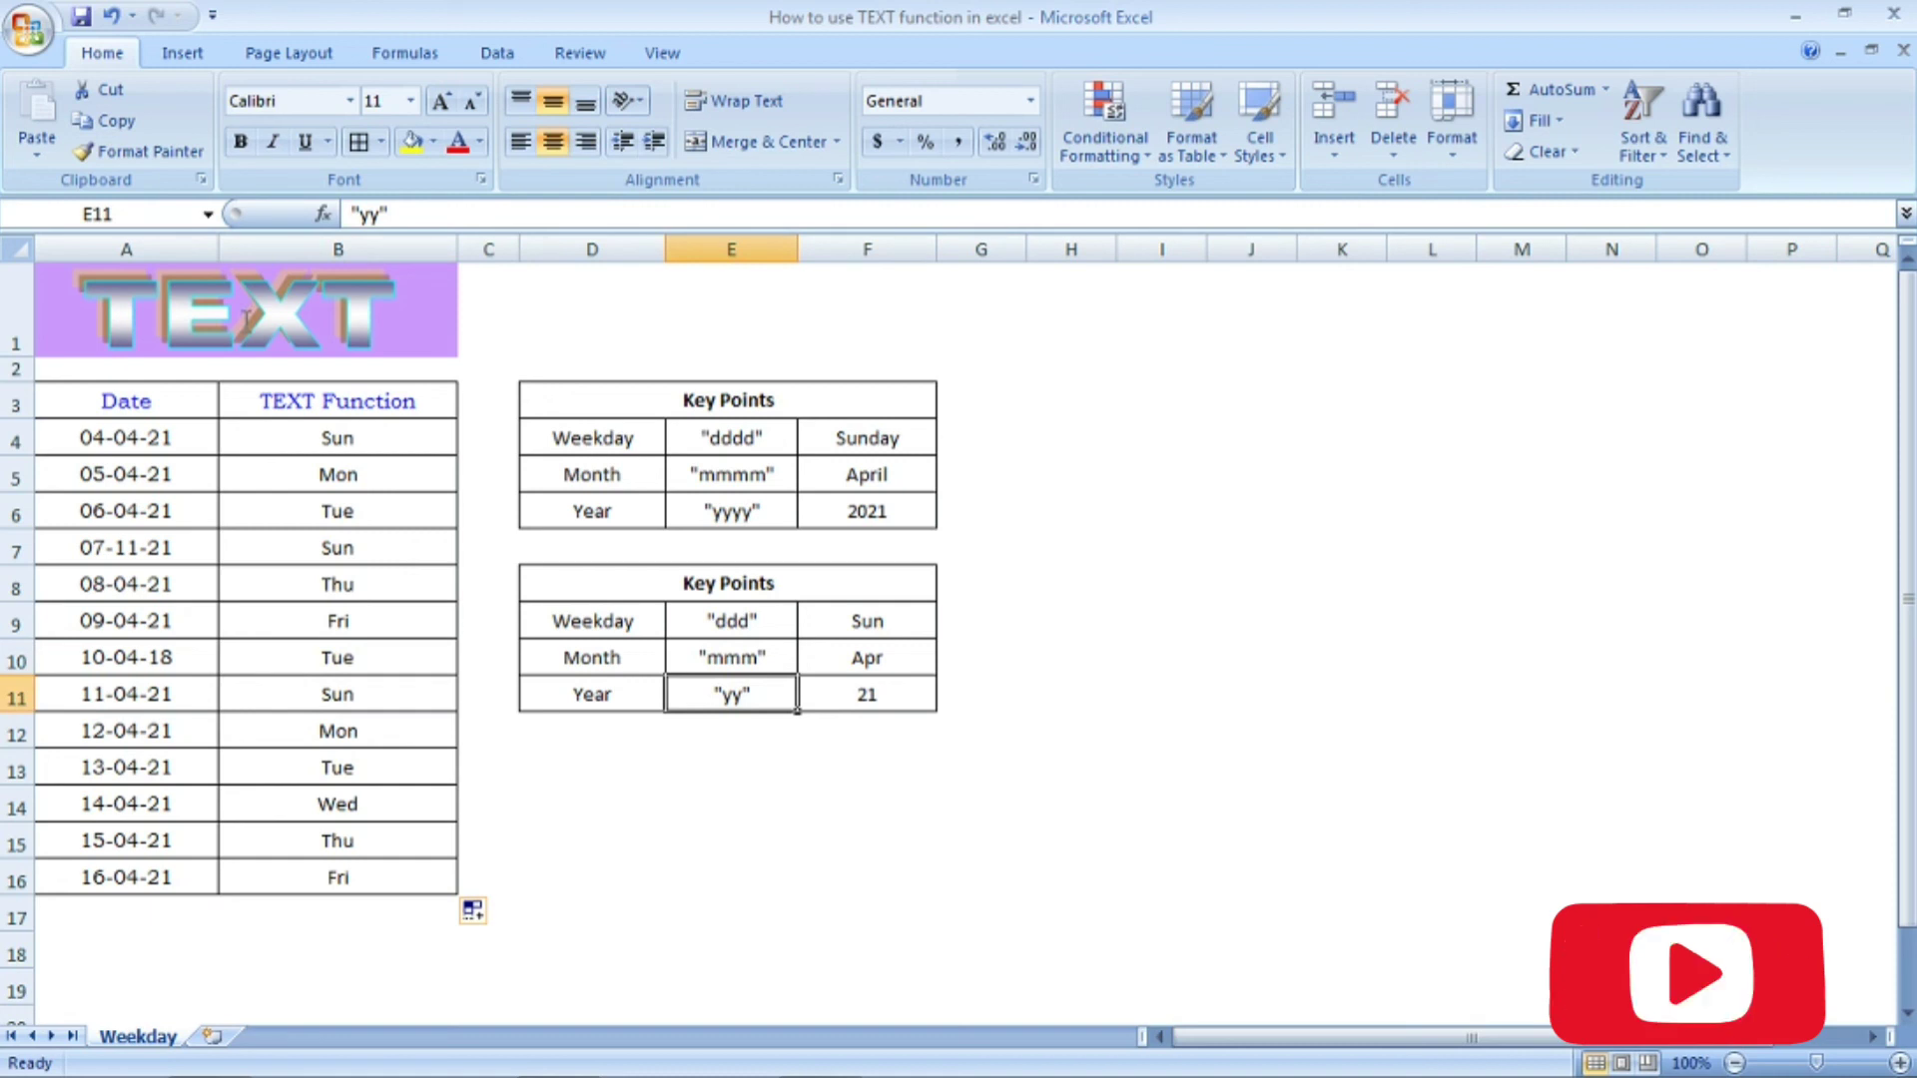
pyautogui.click(611, 437)
pyautogui.moveTo(569, 470); pyautogui.dragTo(612, 505)
pyautogui.click(612, 505)
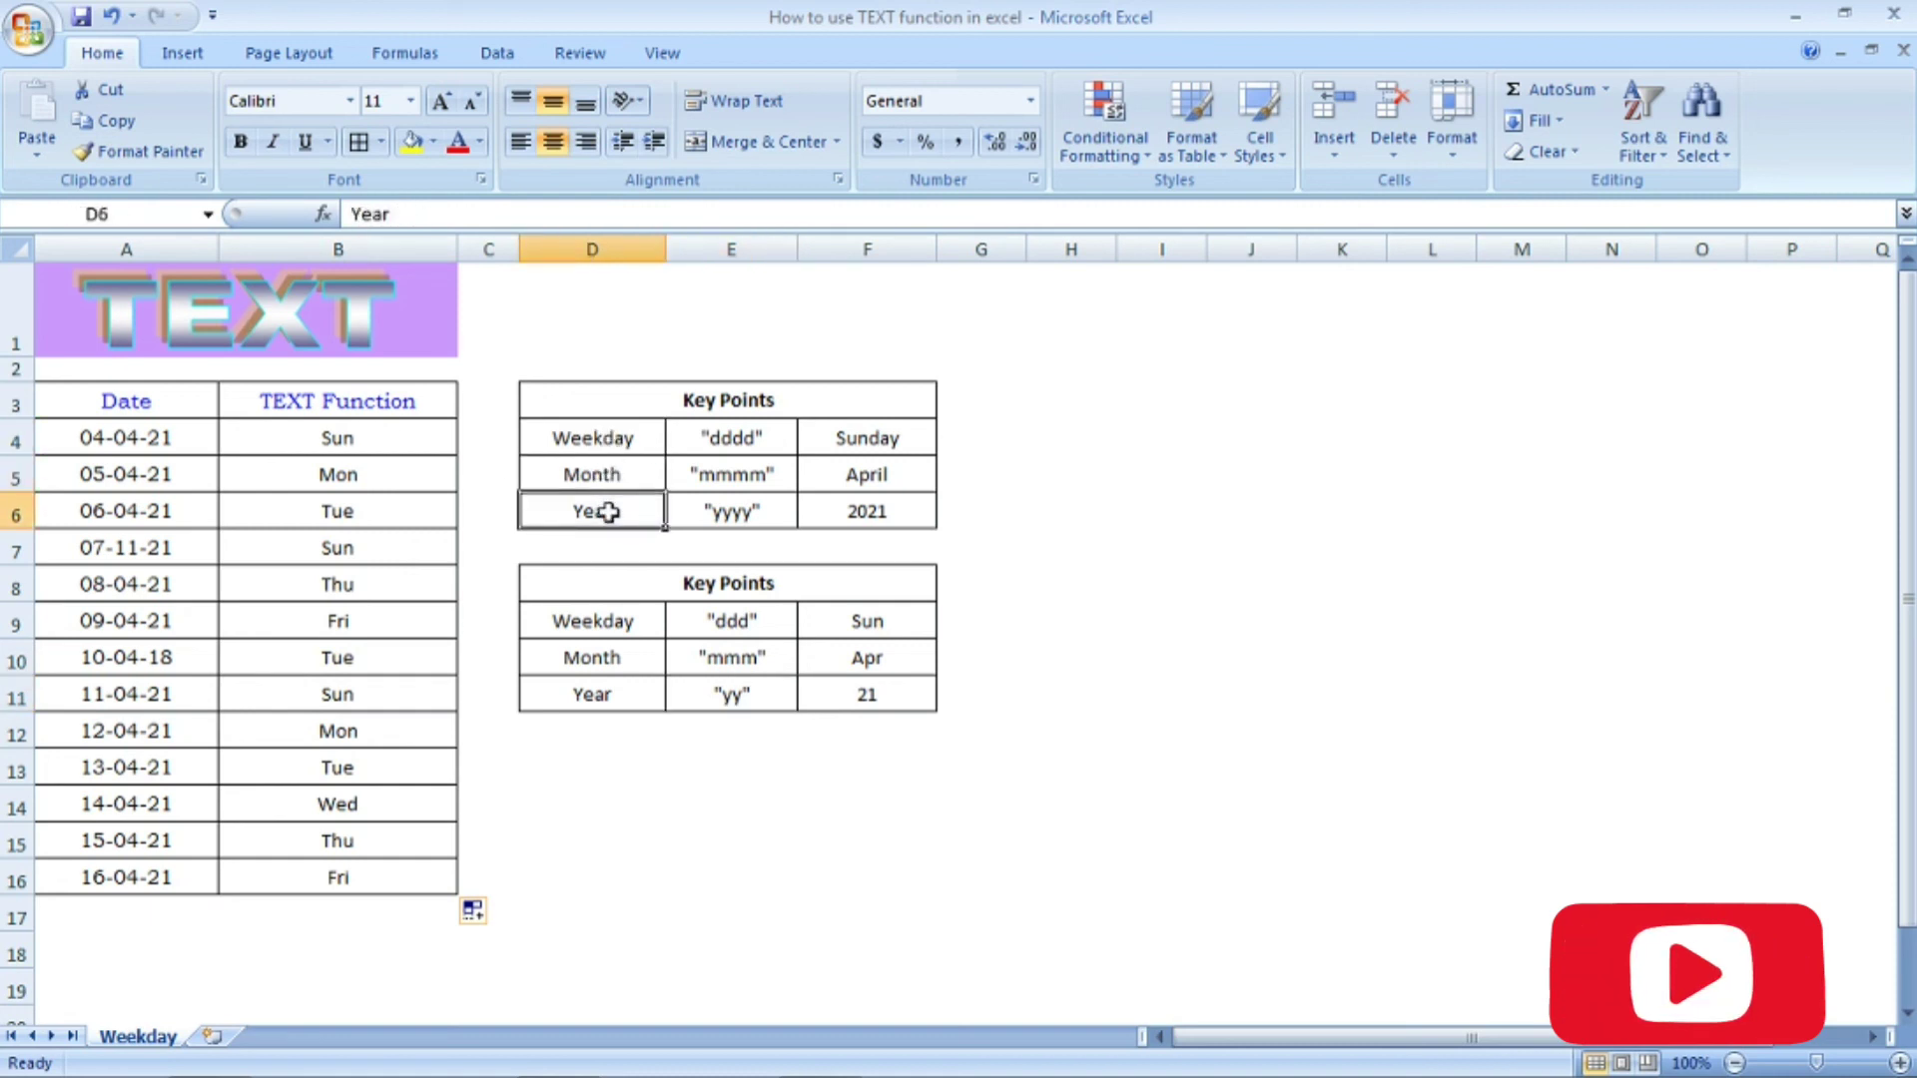
pyautogui.click(137, 403)
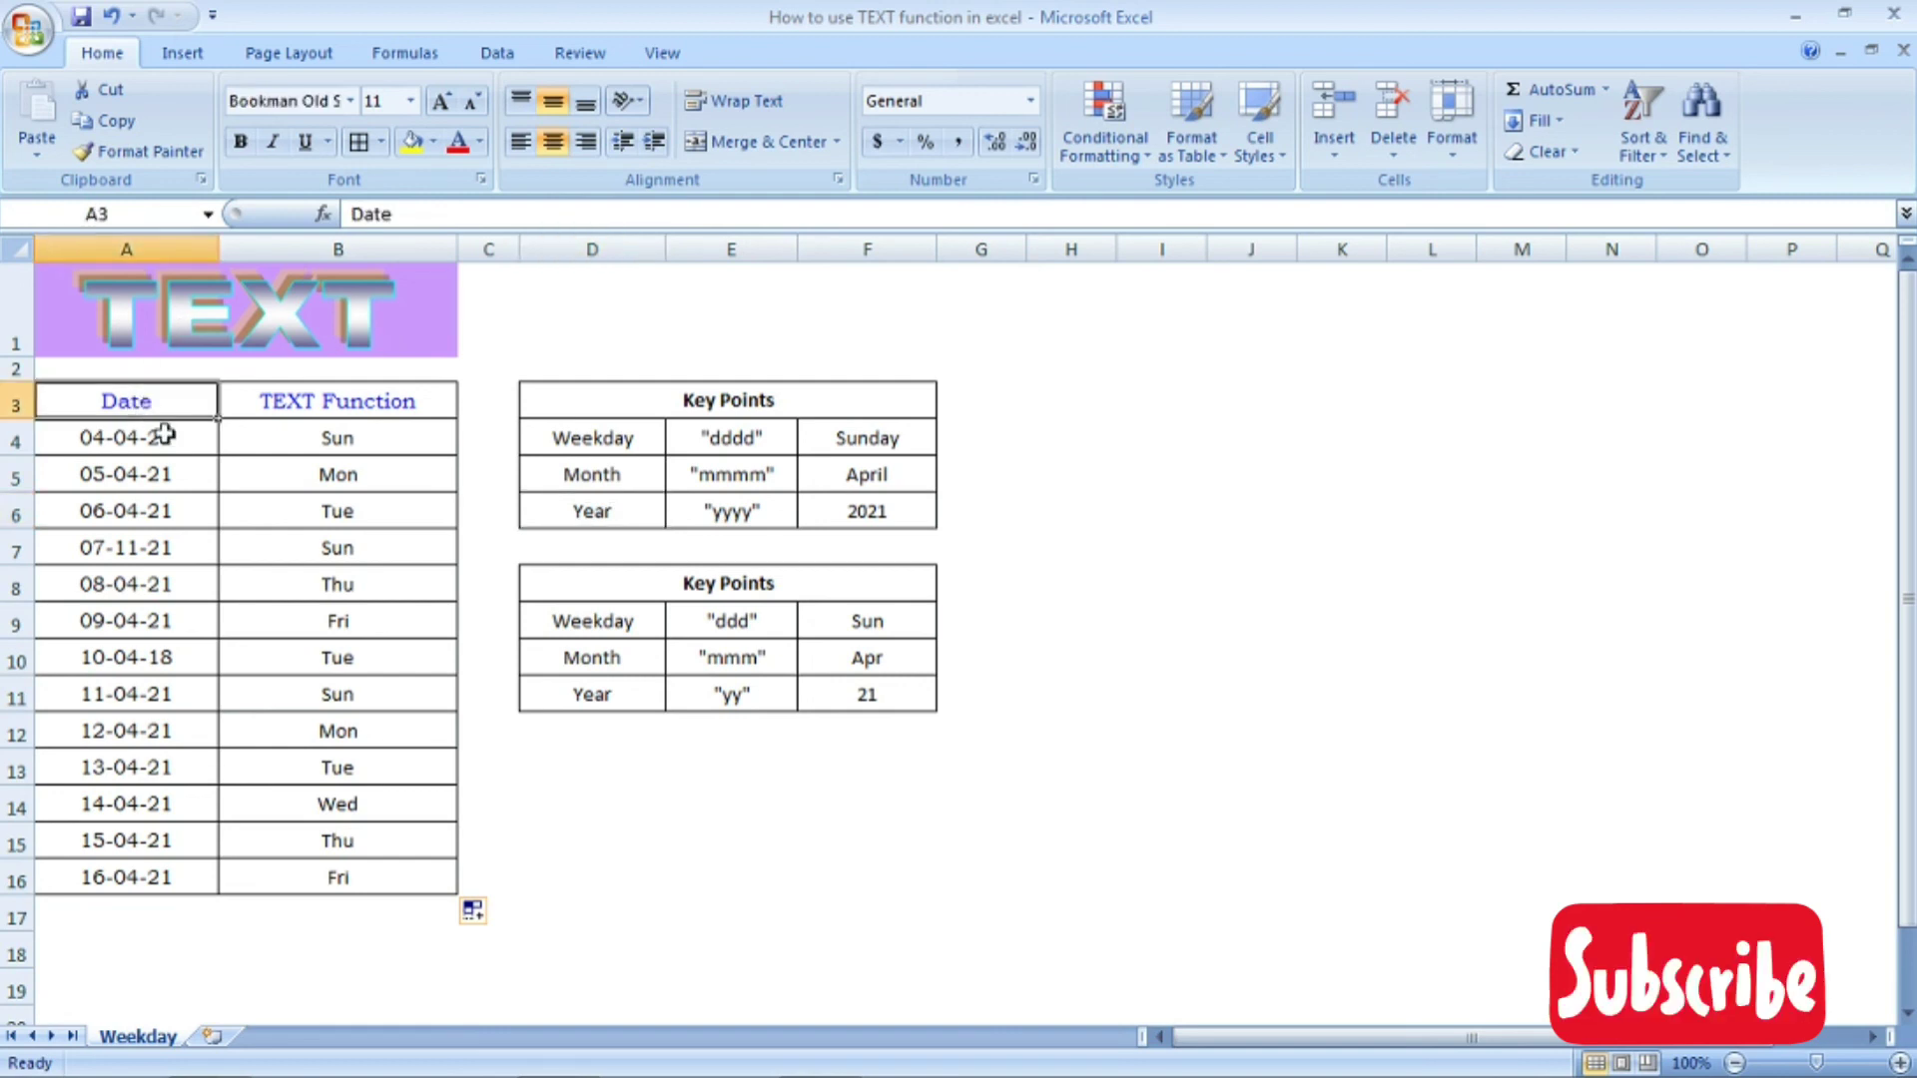
pyautogui.click(145, 514)
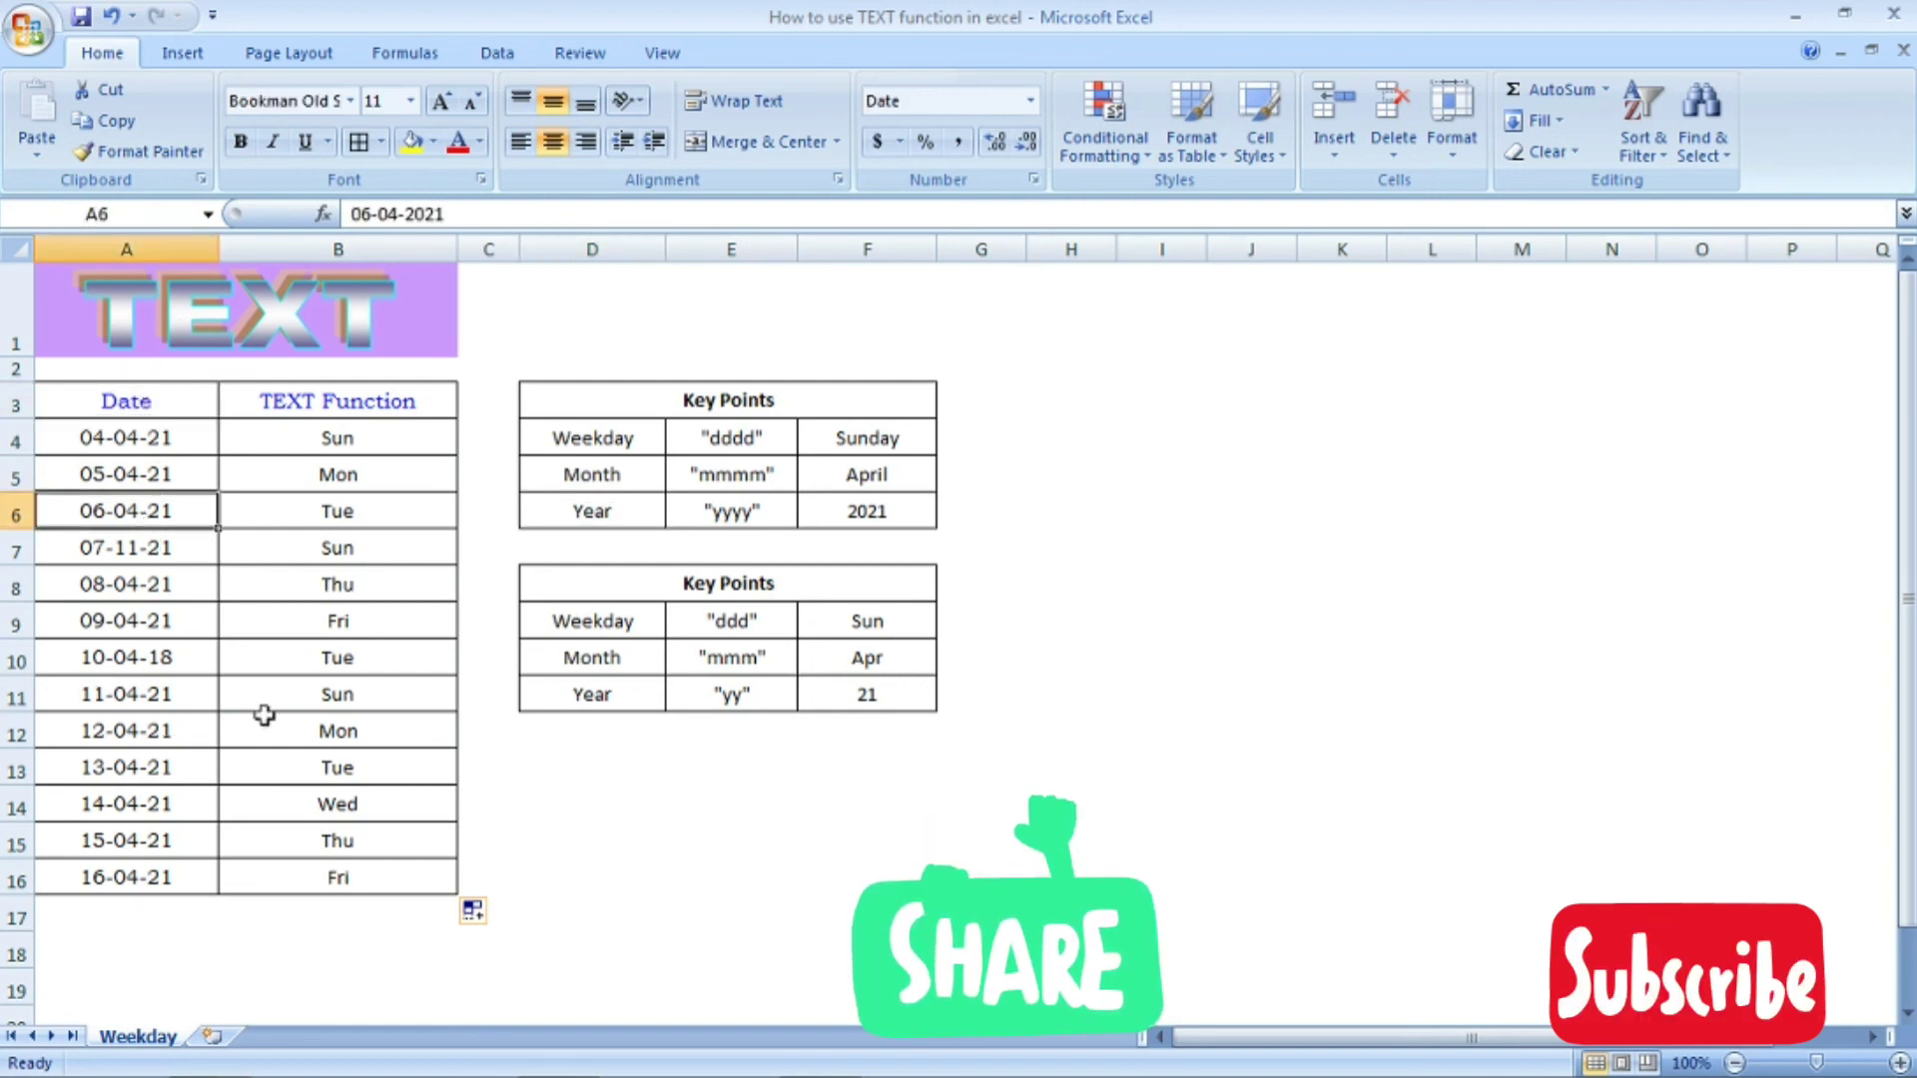
pyautogui.click(774, 786)
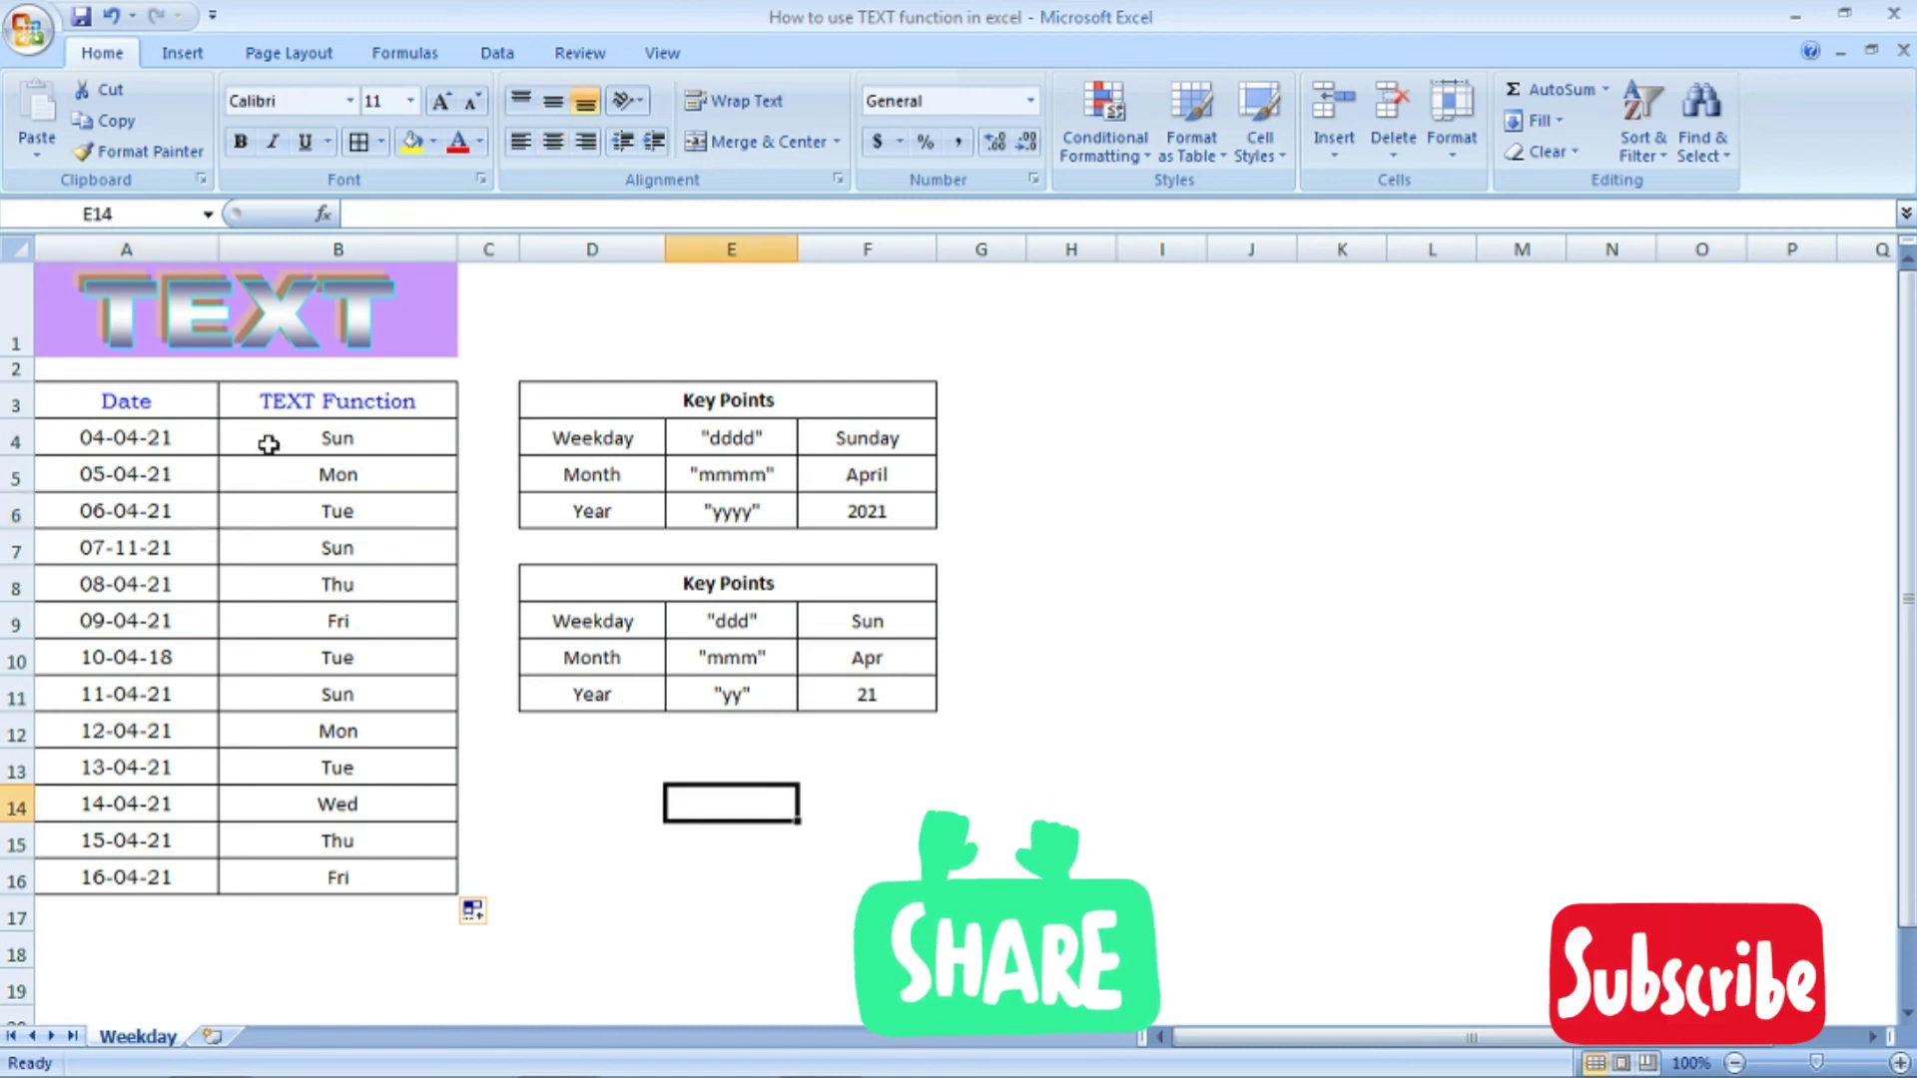
pyautogui.click(203, 407)
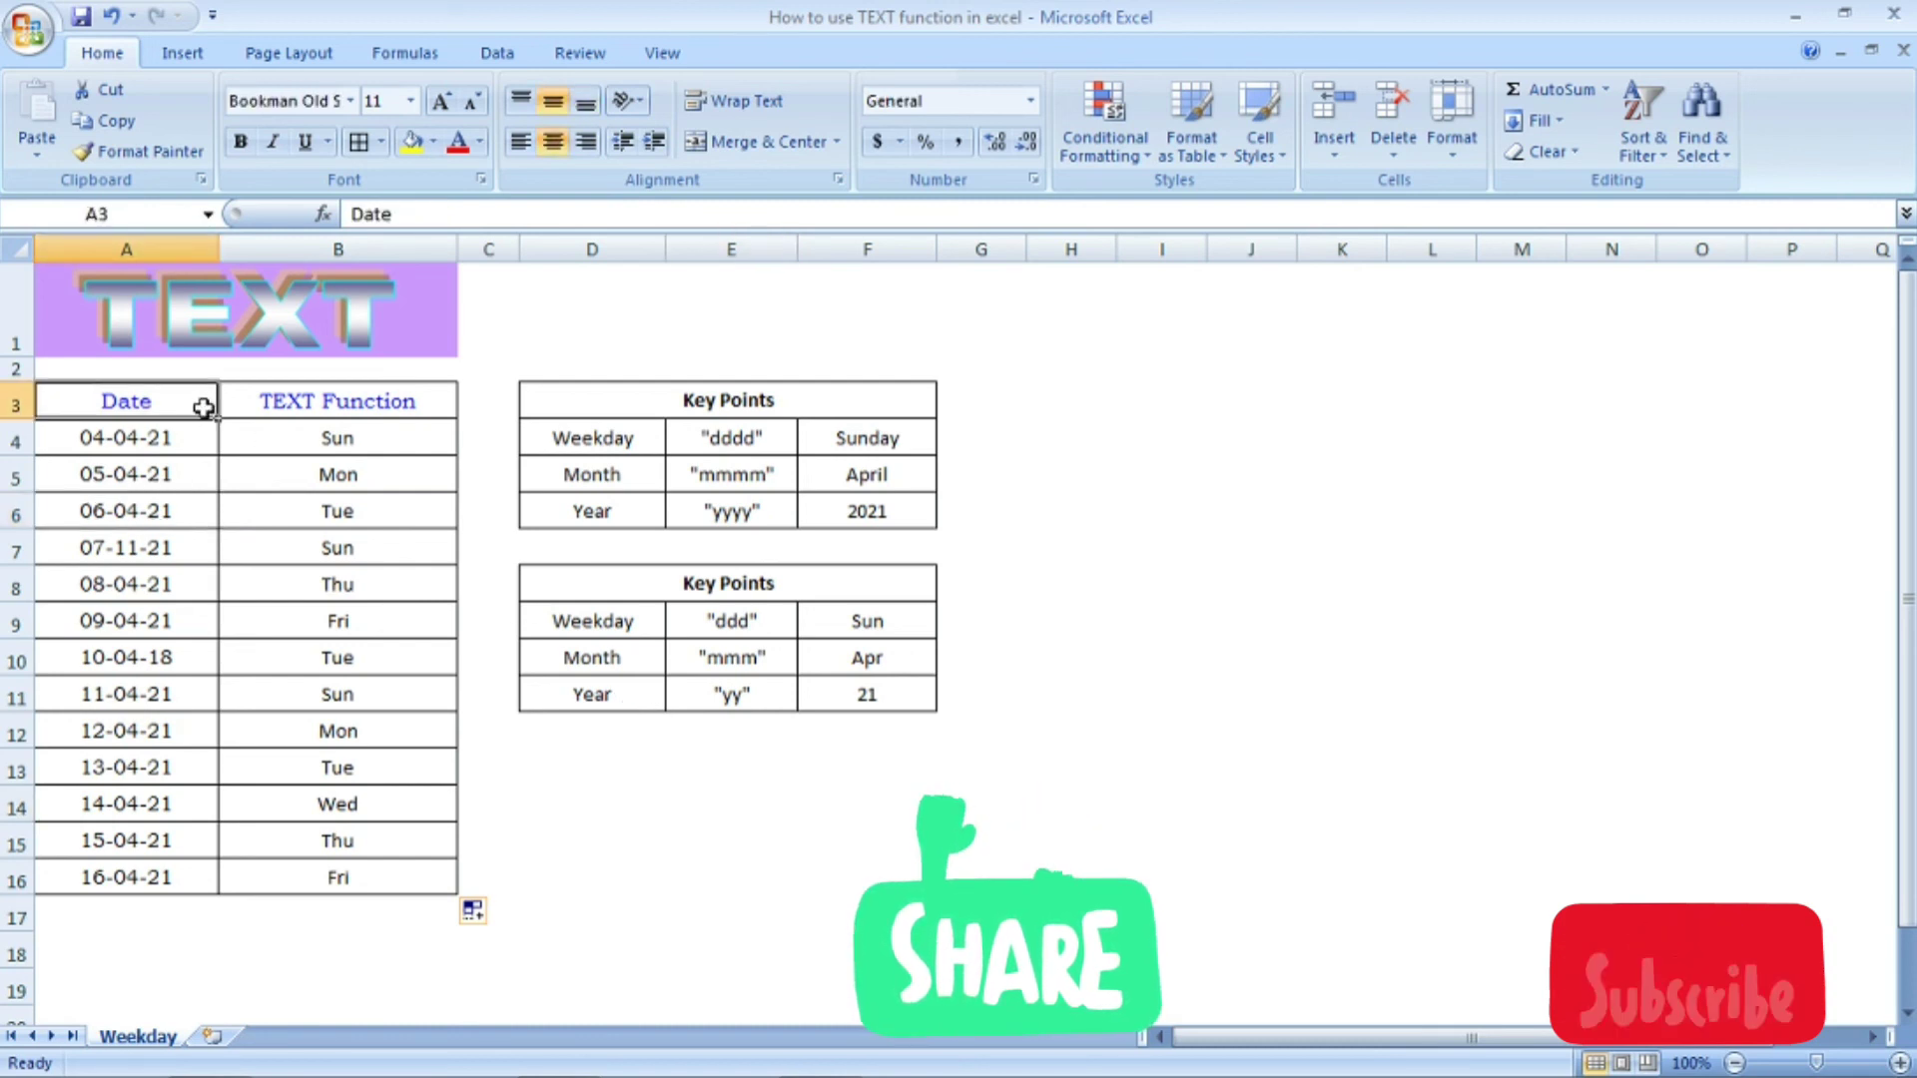
pyautogui.click(334, 401)
pyautogui.click(318, 526)
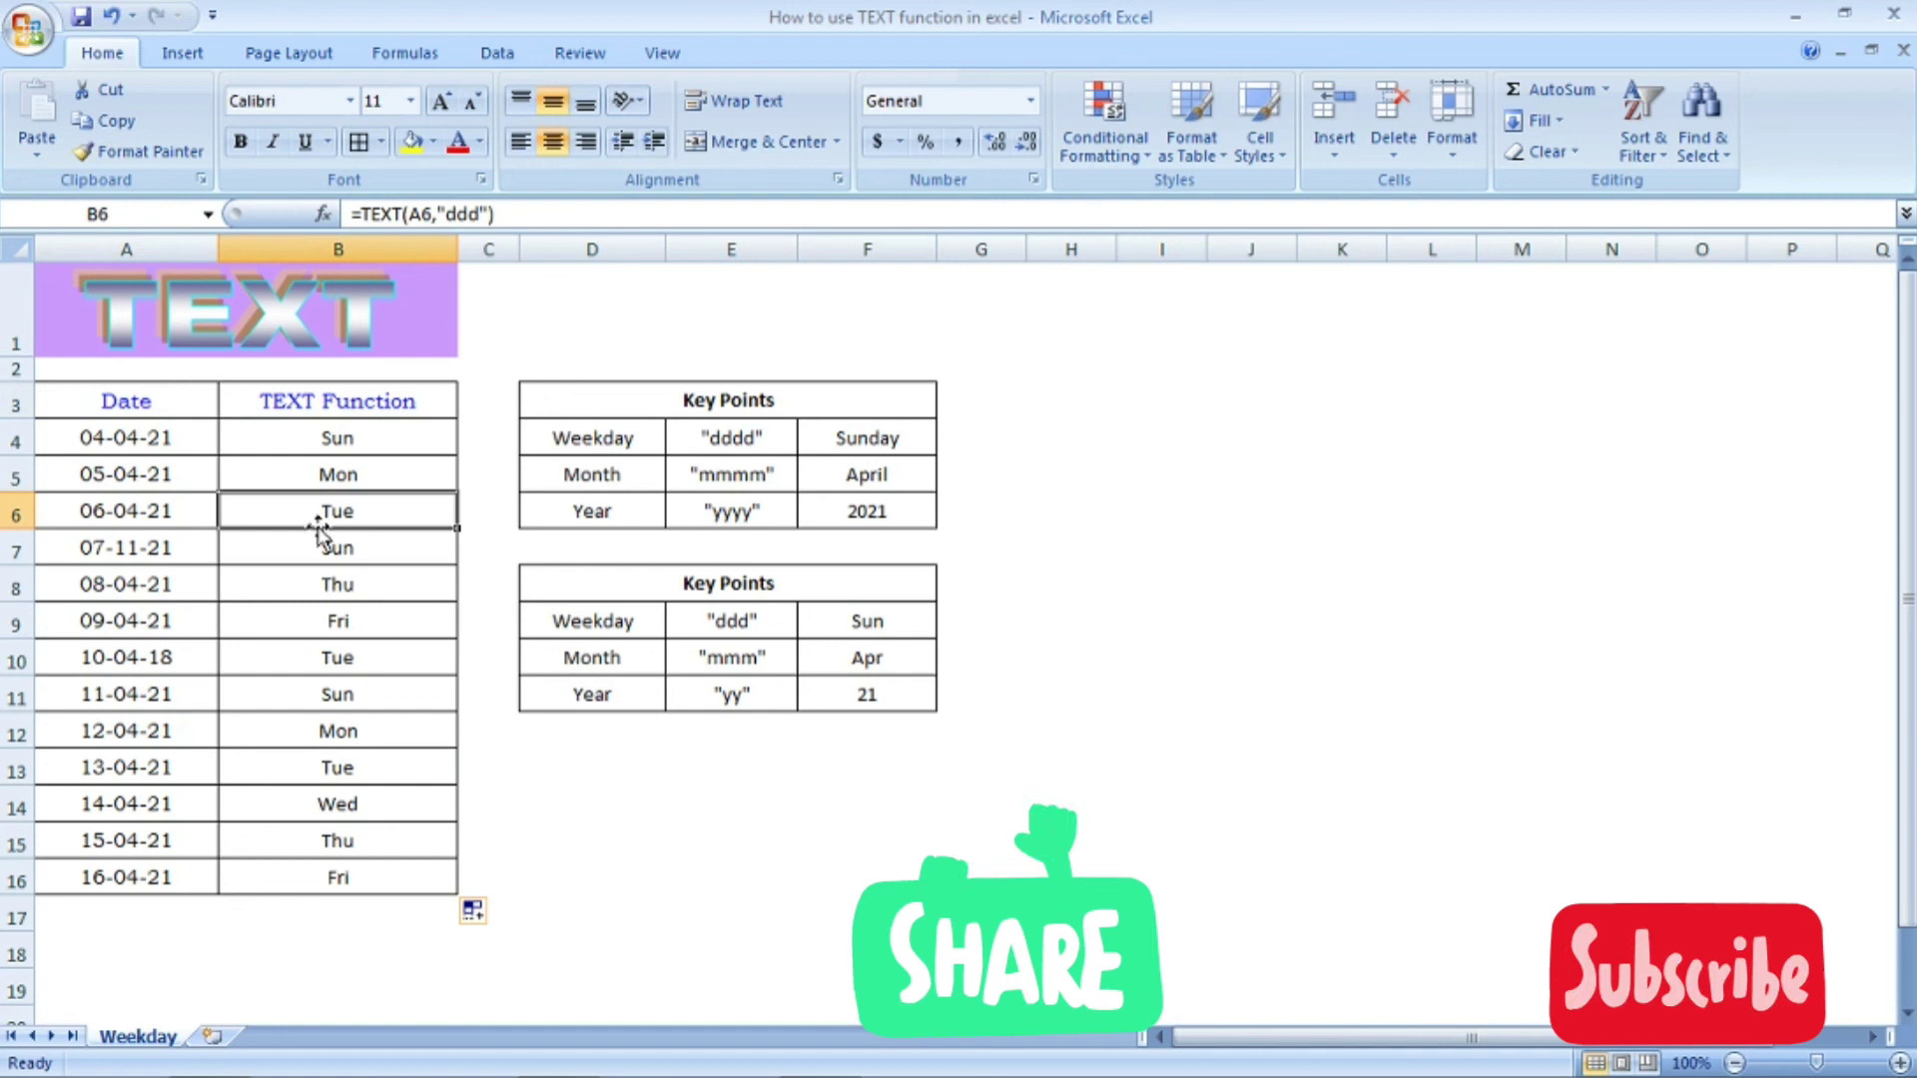
pyautogui.click(309, 658)
pyautogui.click(110, 400)
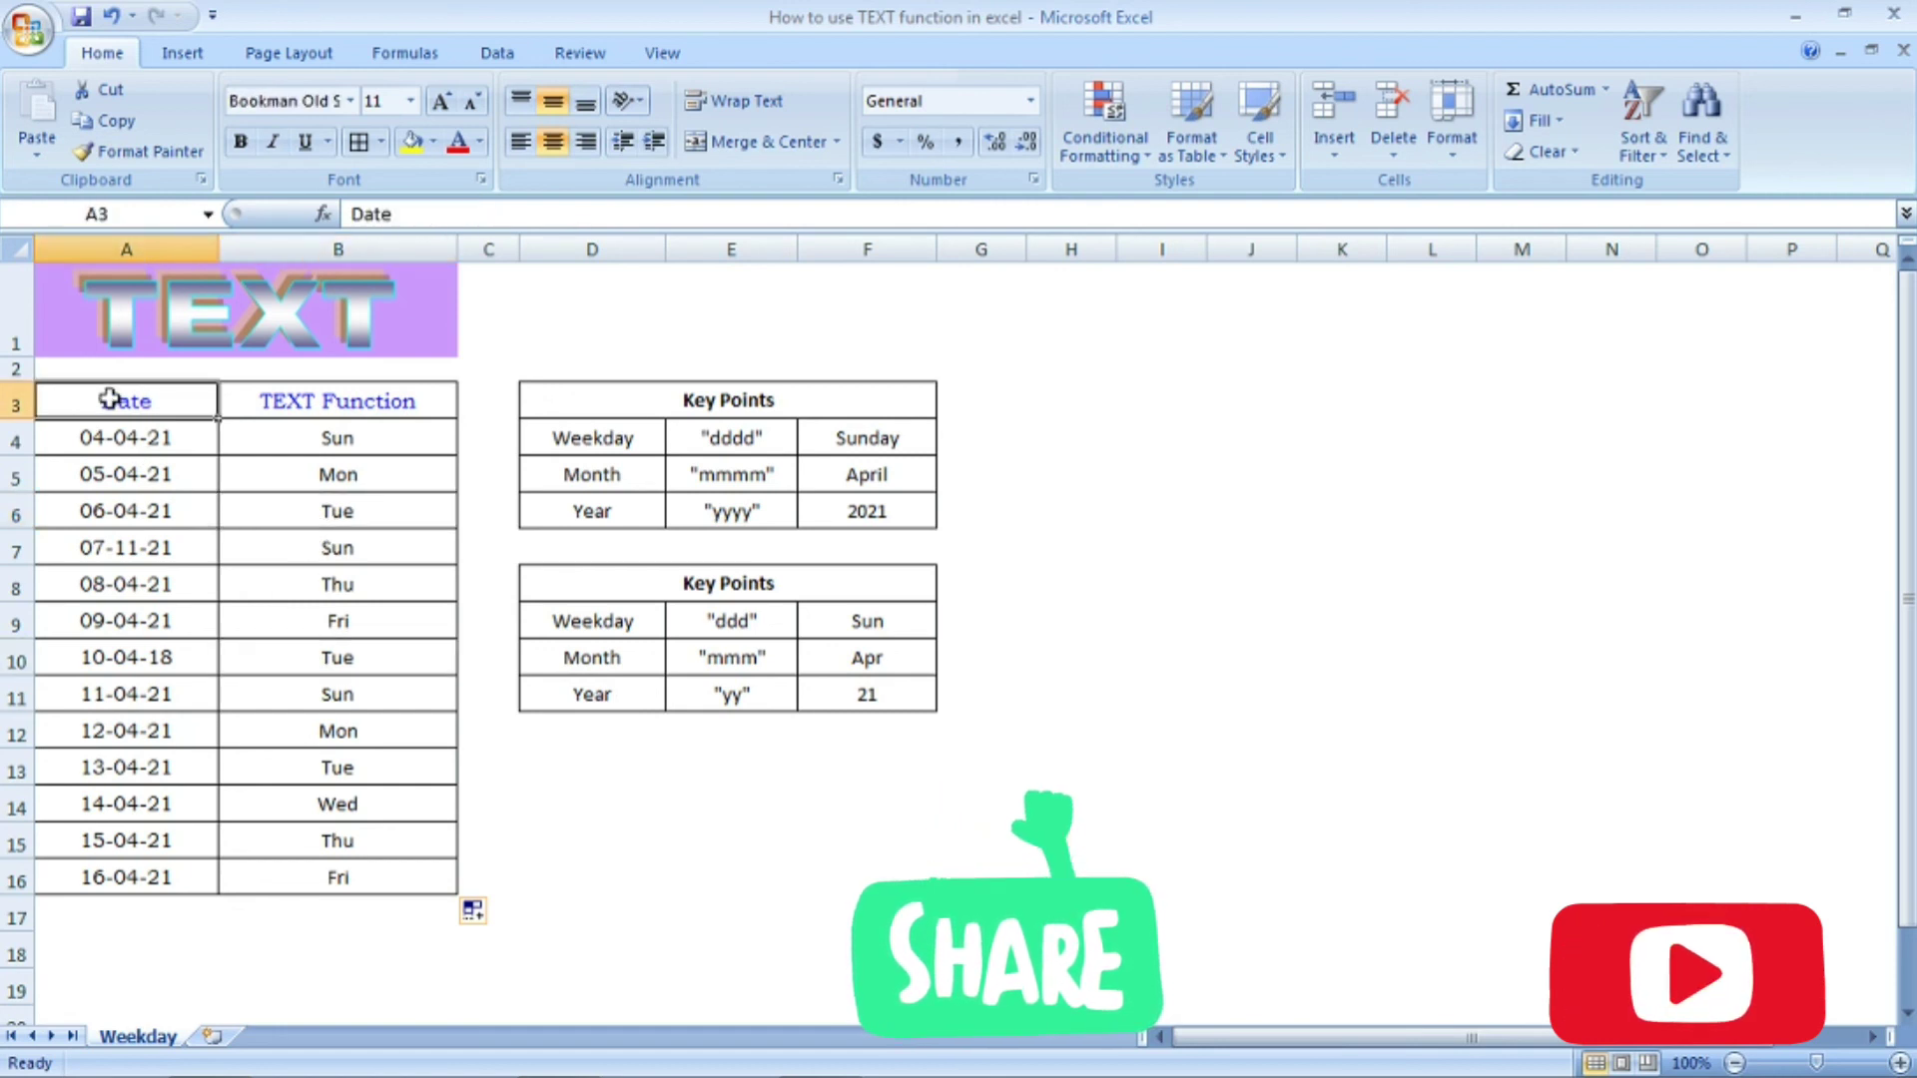